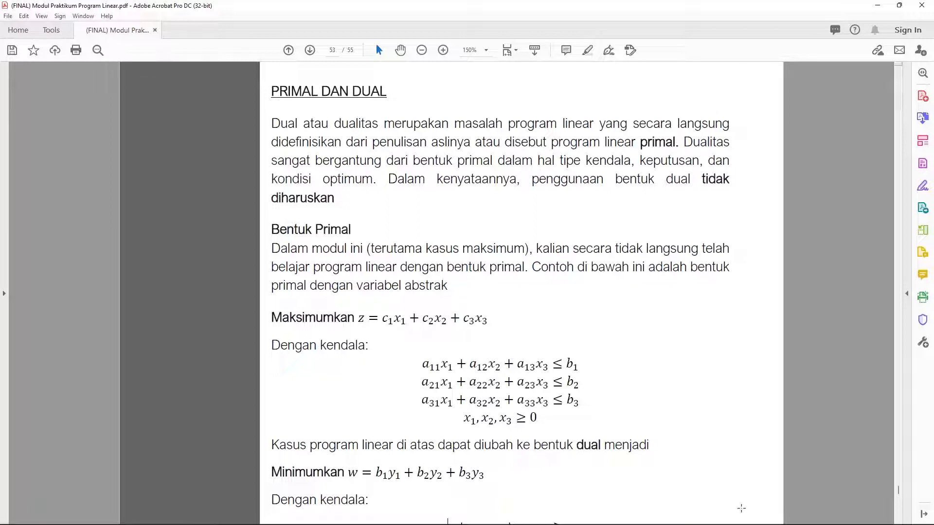
Read the PRIMAL DAN DUAL section of the module, covering the general maximization form and its dual minimization form
mouse_move(740, 523)
scroll(779, 233, down, 3)
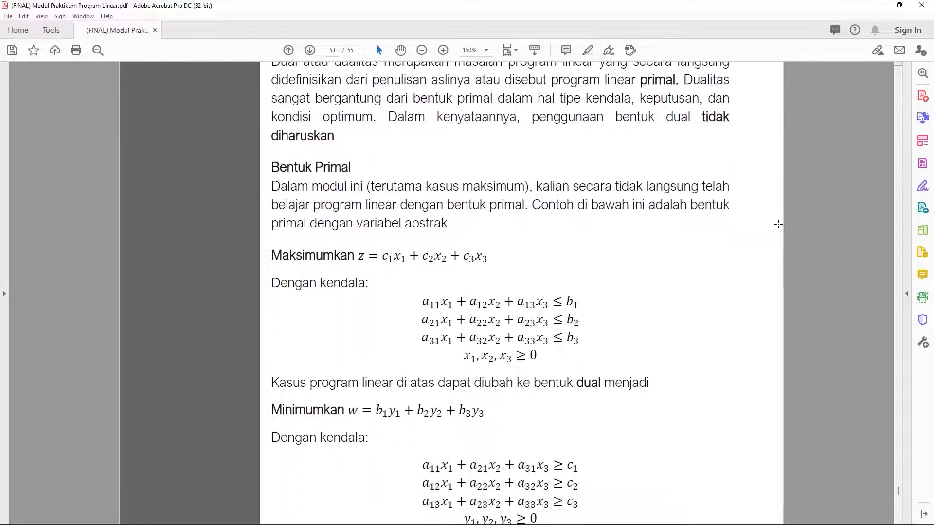
scroll(779, 227, down, 2)
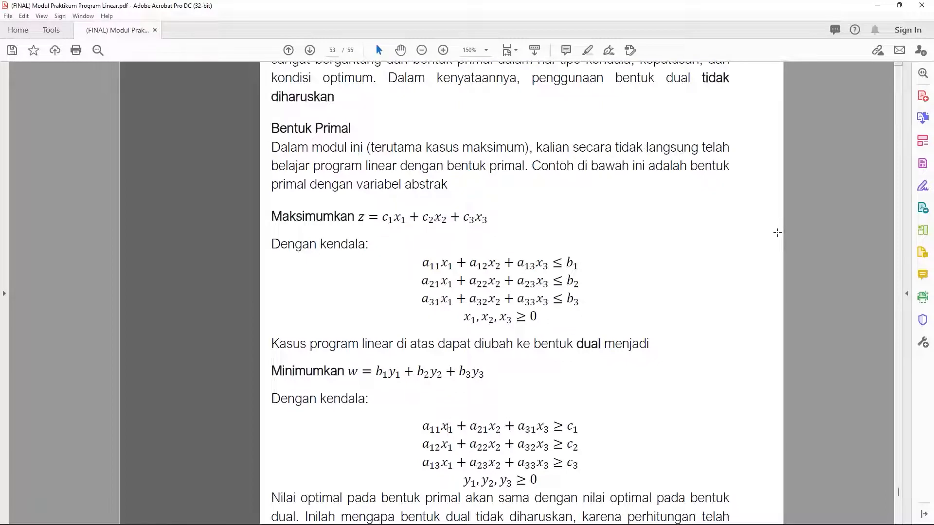
scroll(777, 233, down, 1)
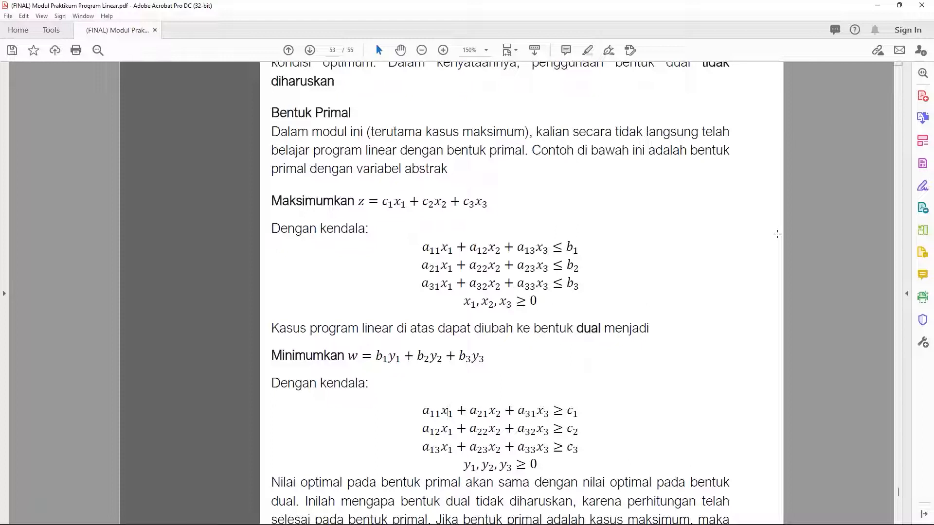
scroll(523, 130, up, 1)
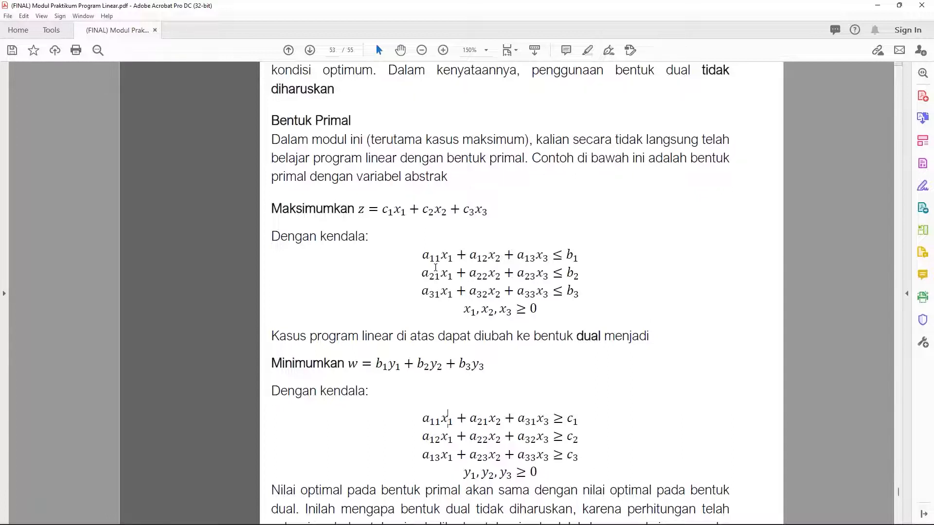
scroll(435, 267, down, 1)
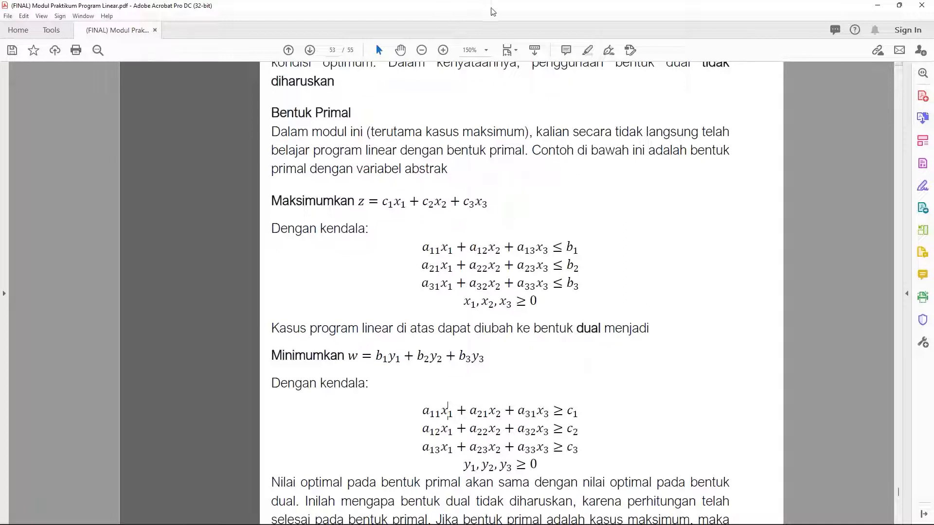
scroll(524, 170, down, 1)
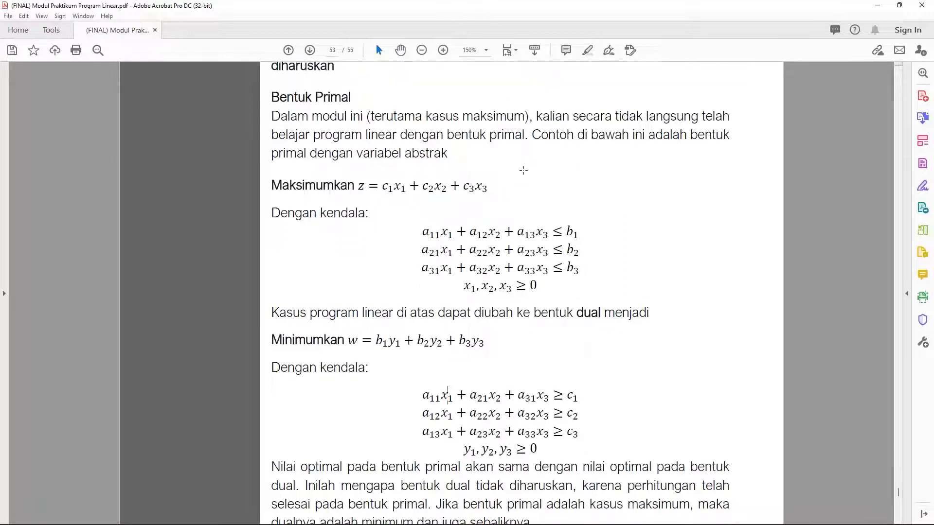
scroll(524, 355, down, 1)
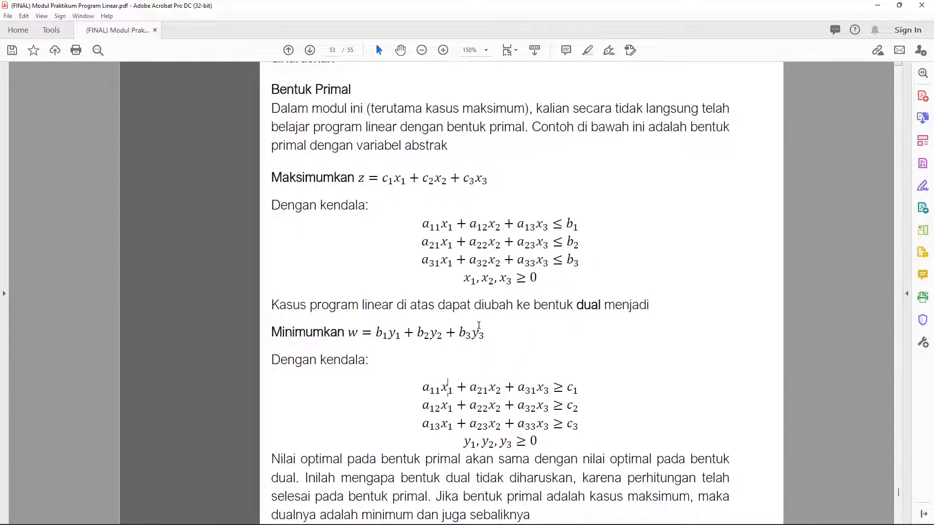
scroll(479, 330, down, 1)
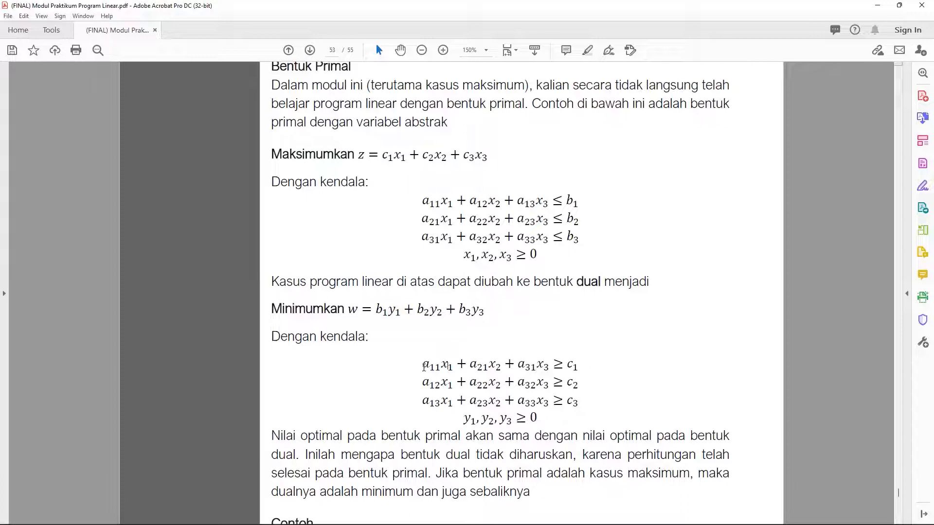
Examine the variable terms x1, x2 and x3 in the dual form's constraints
click(444, 363)
click(490, 363)
double_click(492, 363)
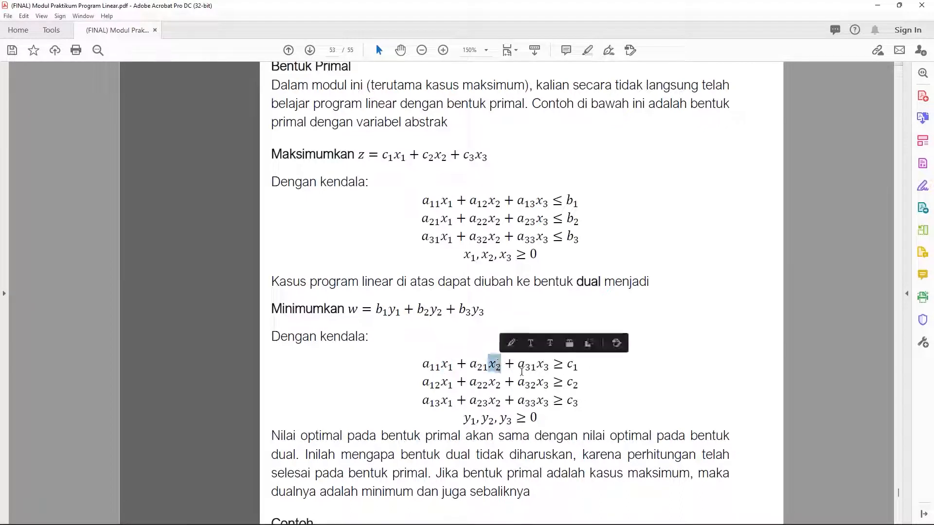
click(539, 364)
double_click(541, 363)
click(441, 400)
scroll(614, 368, up, 1)
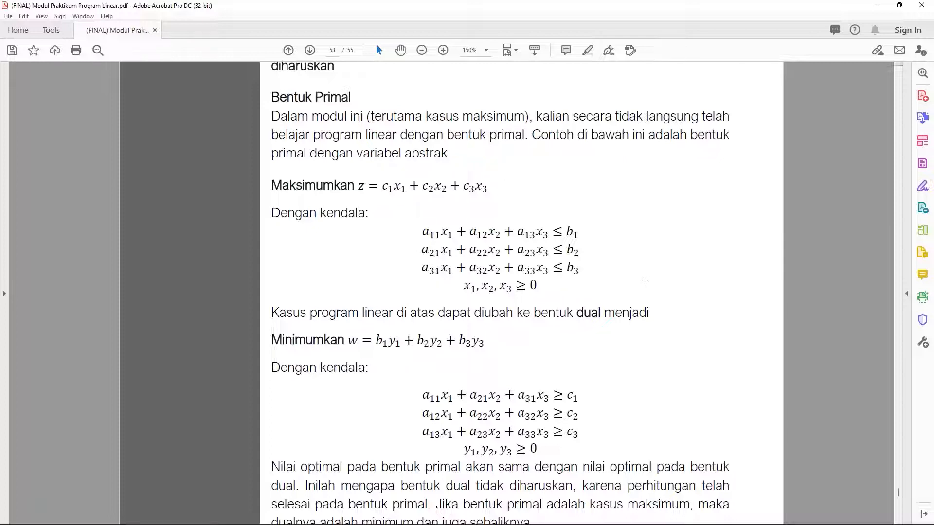
Compare the coefficients in the first and second primal constraint rows with the matching columns of the dual constraints
scroll(679, 262, down, 1)
scroll(627, 300, up, 1)
drag(422, 232, 548, 233)
click(519, 266)
drag(422, 232, 535, 233)
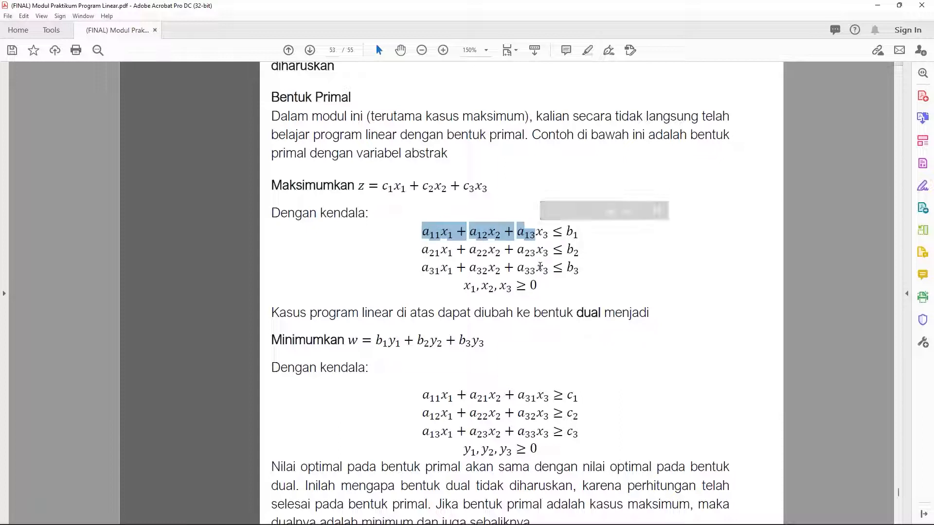
click(540, 267)
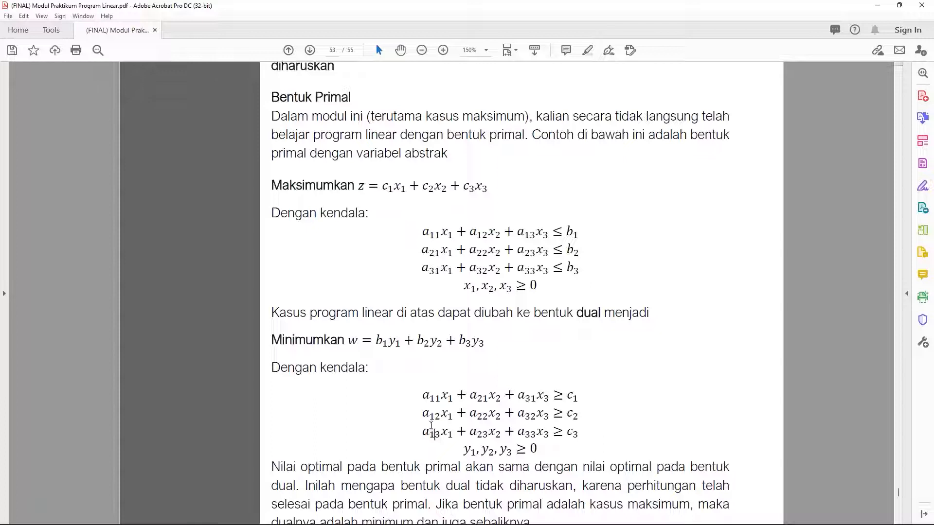
click(426, 252)
drag(421, 252, 554, 253)
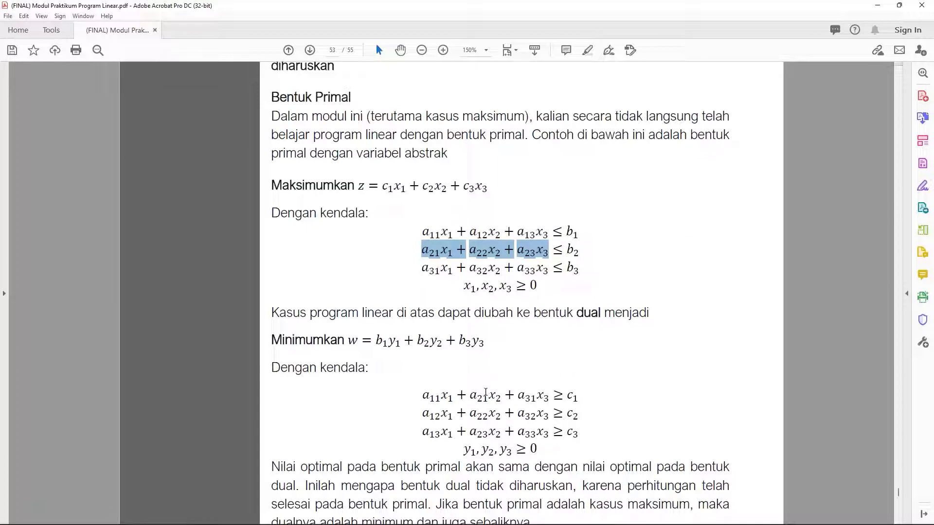
click(457, 271)
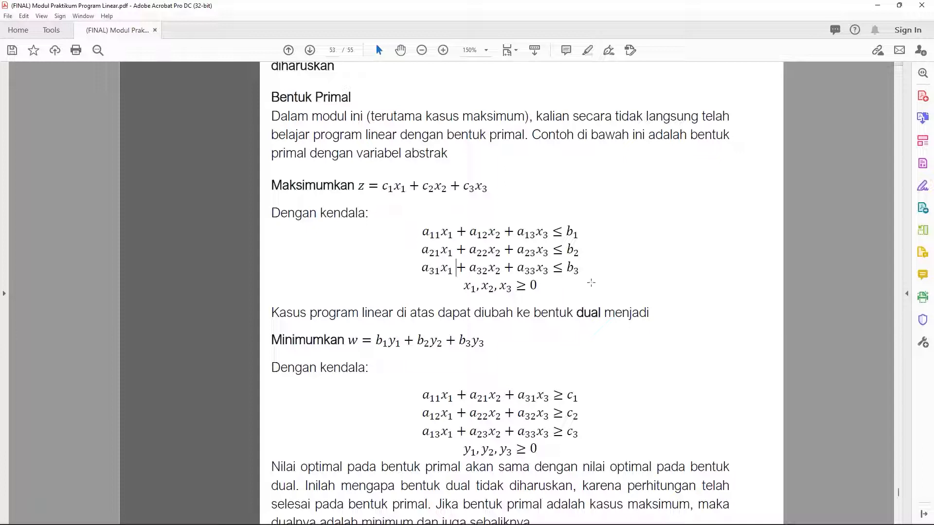
Review how the primal's inequality signs, right-hand constants and objective coefficients correspond to those in the dual form
scroll(591, 283, down, 1)
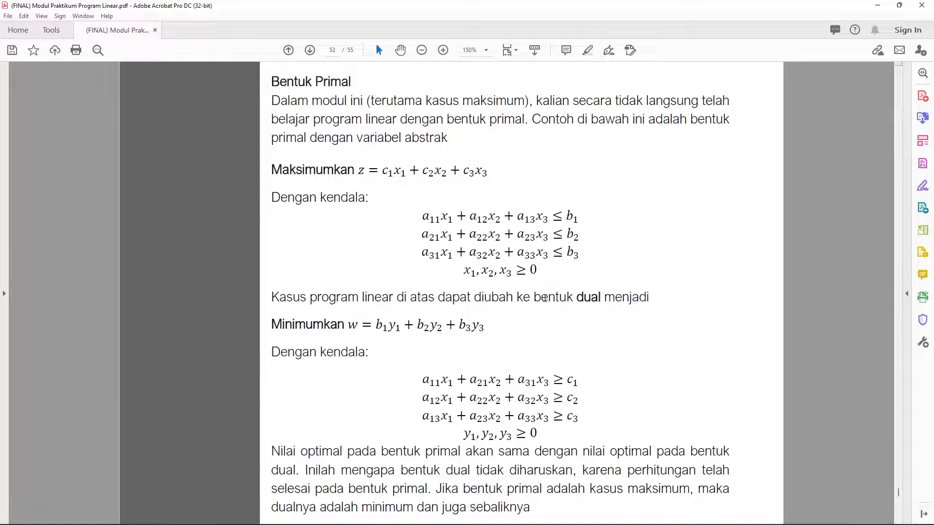
scroll(544, 297, down, 1)
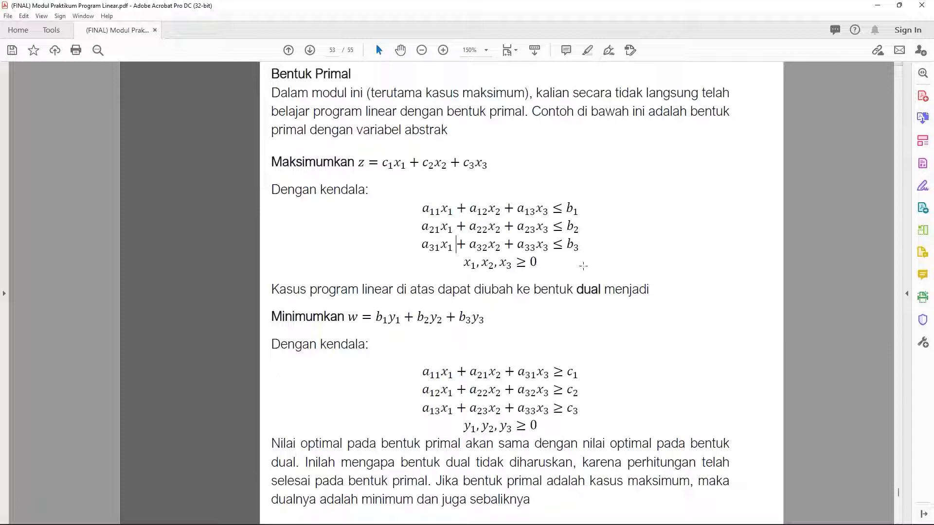
scroll(586, 246, up, 2)
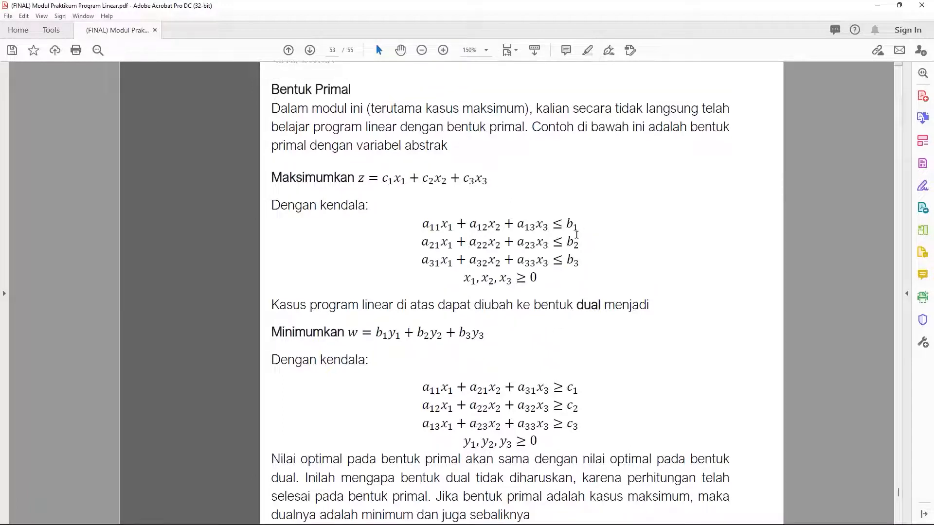
scroll(571, 365, down, 1)
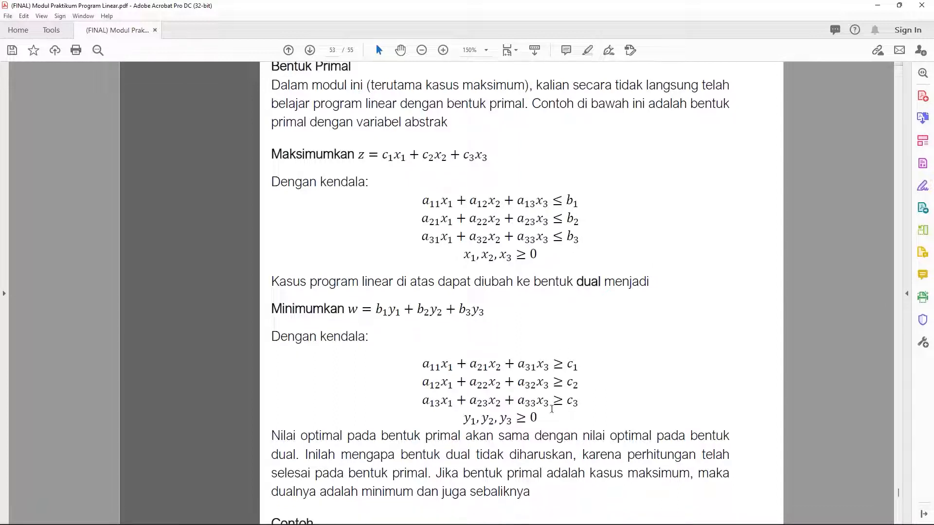
scroll(524, 209, up, 1)
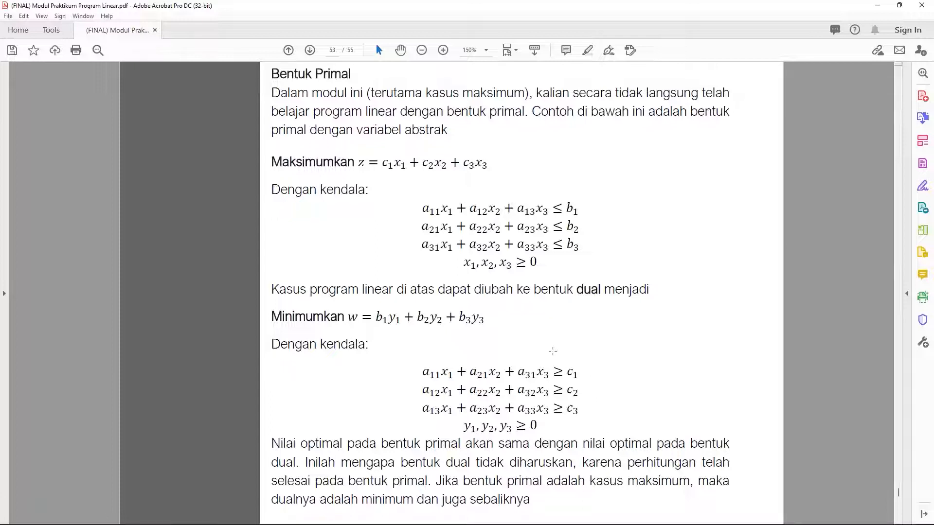
scroll(553, 351, up, 3)
scroll(552, 351, down, 2)
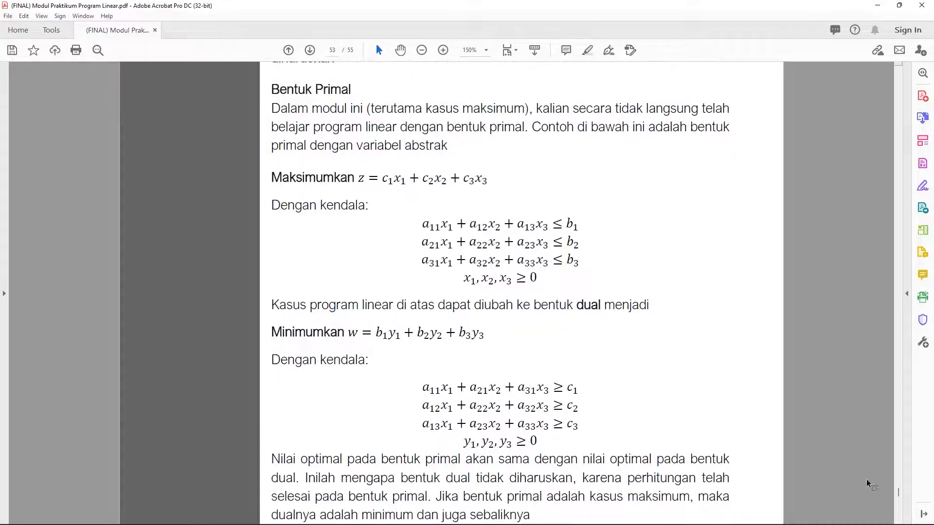
Go back to Contoh 1 (Kasus Minimum Tanda Seragam) on page 43 and examine its objective function and three constraints
drag(899, 489, 862, 407)
scroll(663, 501, down, 4)
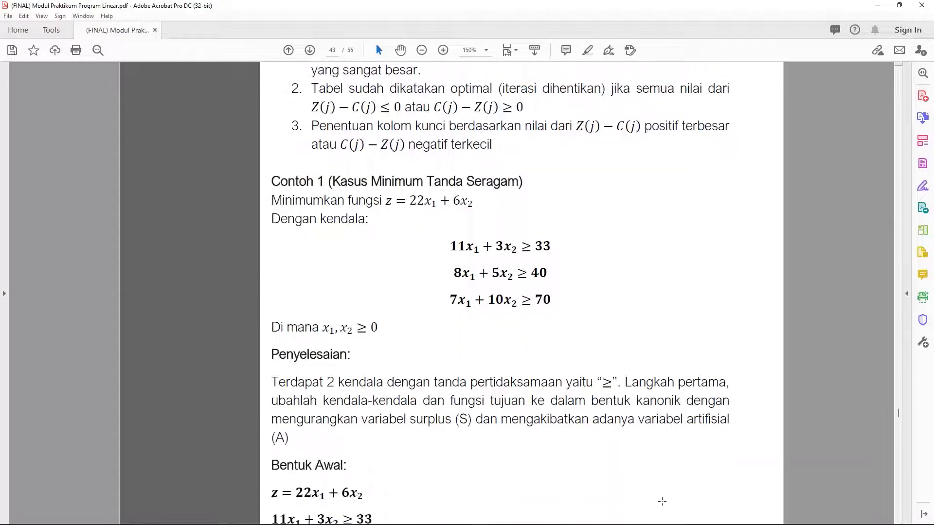
scroll(668, 481, up, 3)
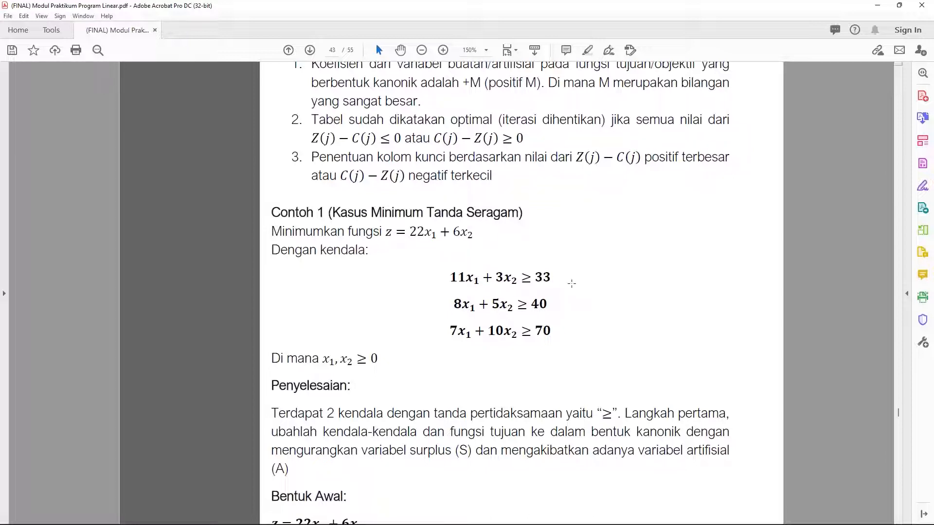
scroll(571, 283, down, 1)
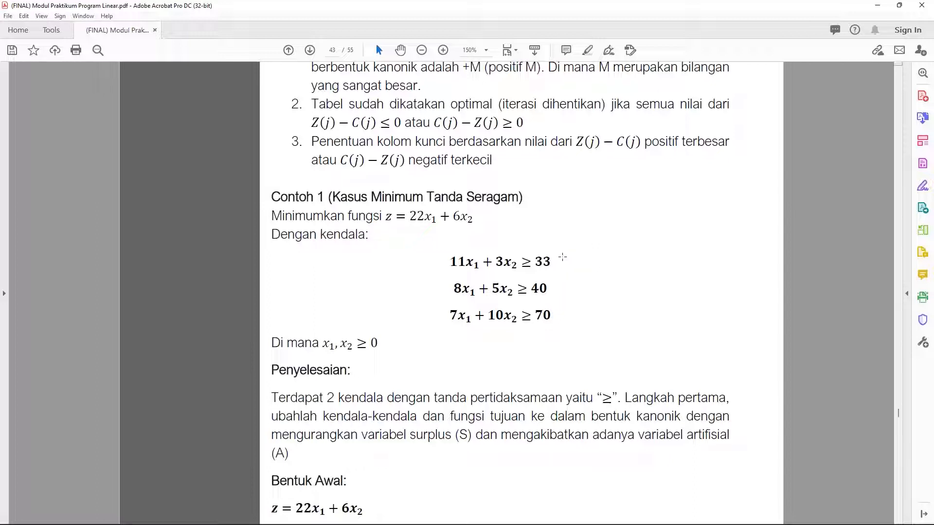
scroll(549, 291, down, 1)
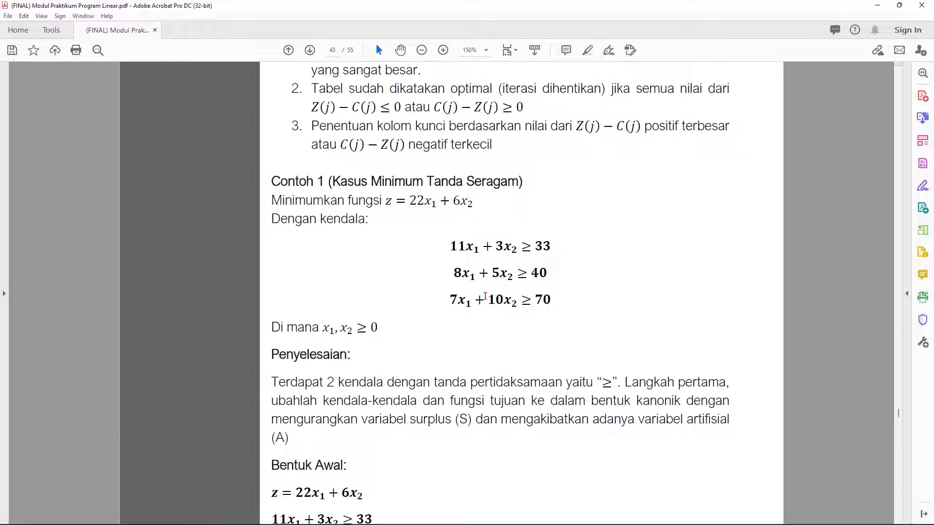
scroll(485, 296, up, 1)
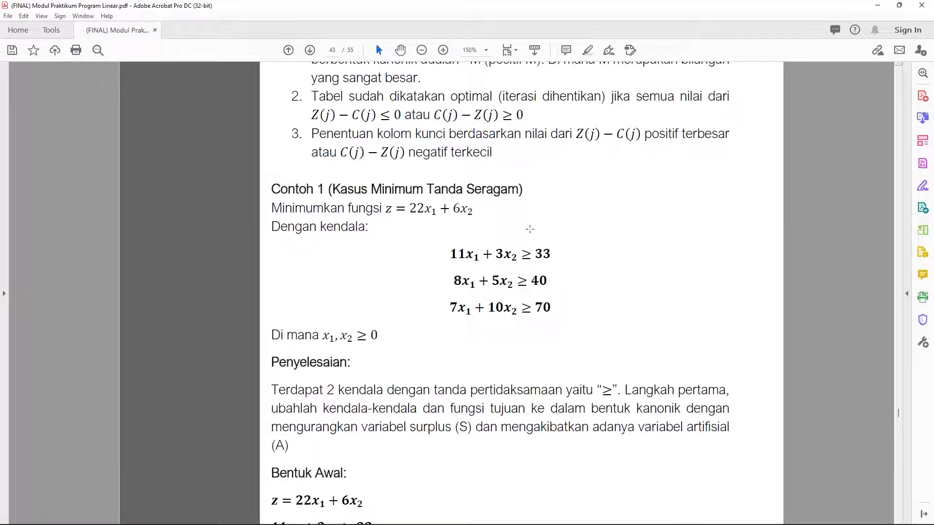
scroll(534, 297, down, 1)
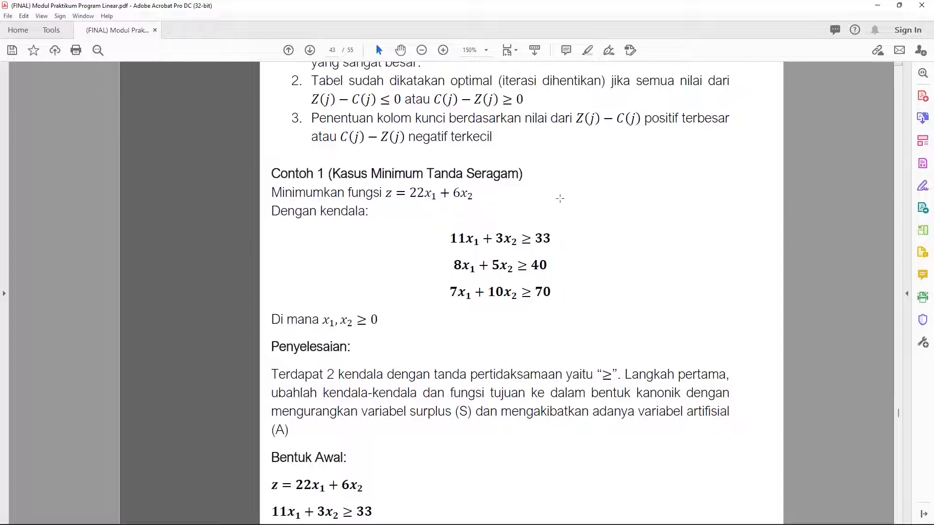
scroll(560, 199, up, 1)
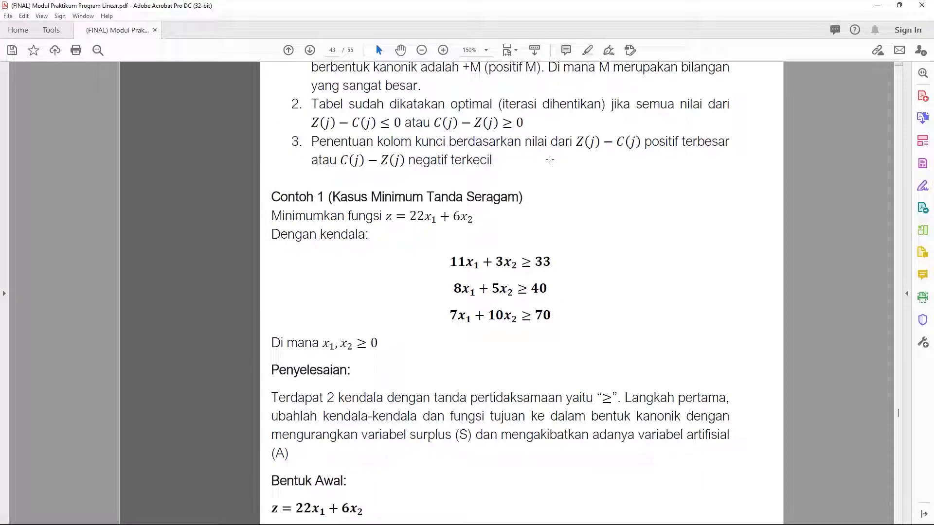
Switch to the Book1 workbook in Excel and enlarge the sheet to 250% around the primal and dual tables
mouse_move(602, 524)
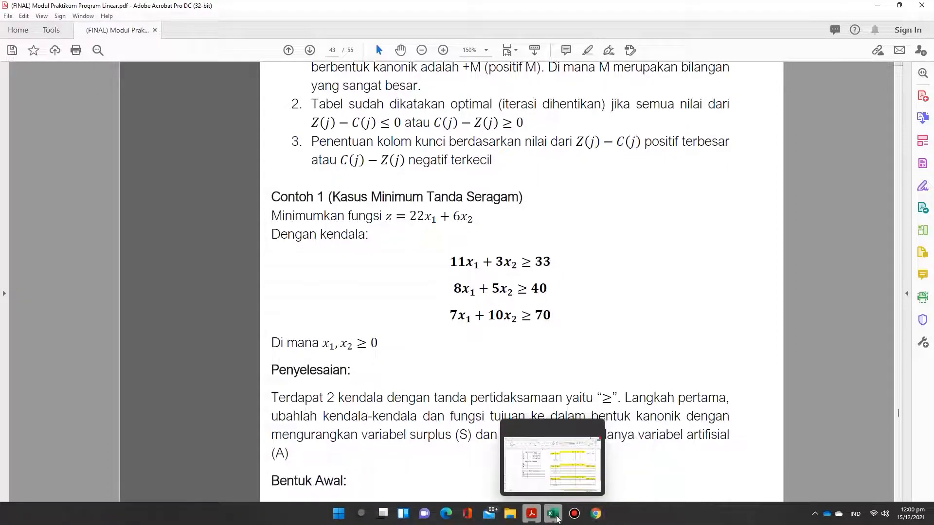
click(557, 519)
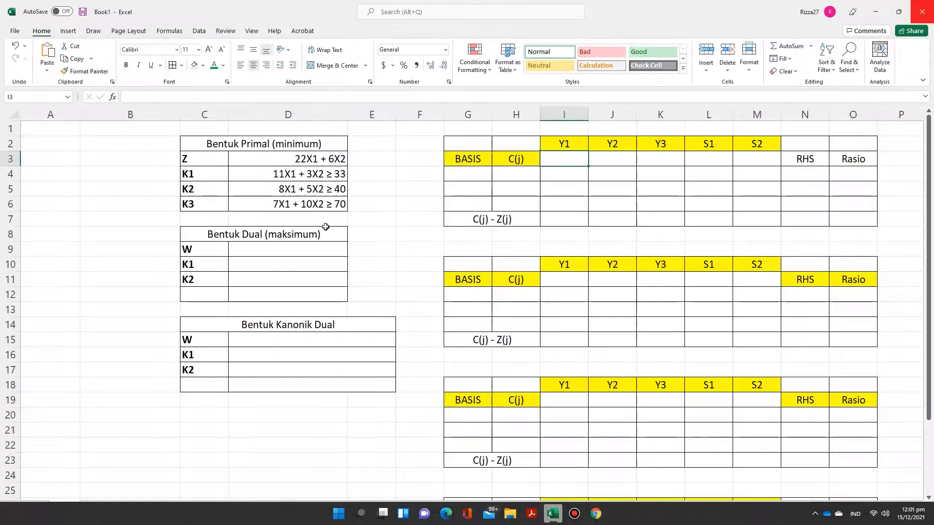
click(325, 225)
click(889, 519)
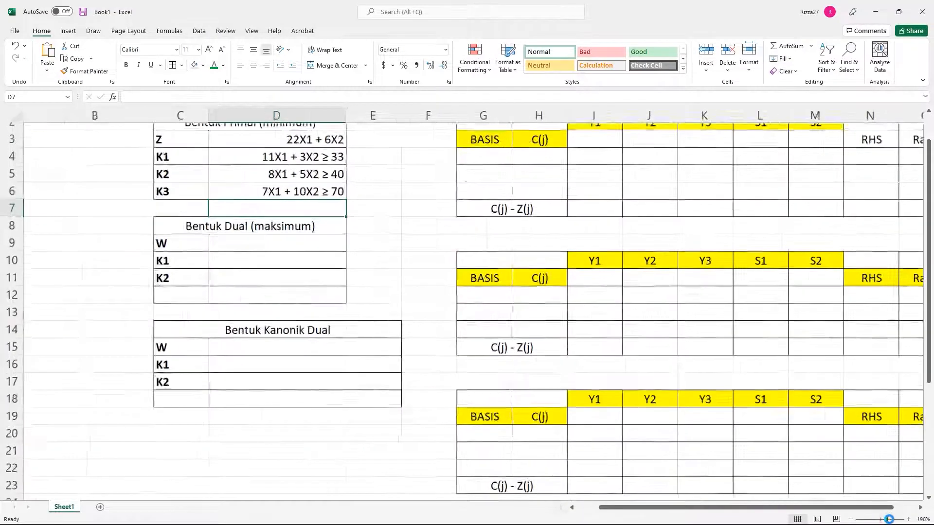
scroll(365, 441, up, 1)
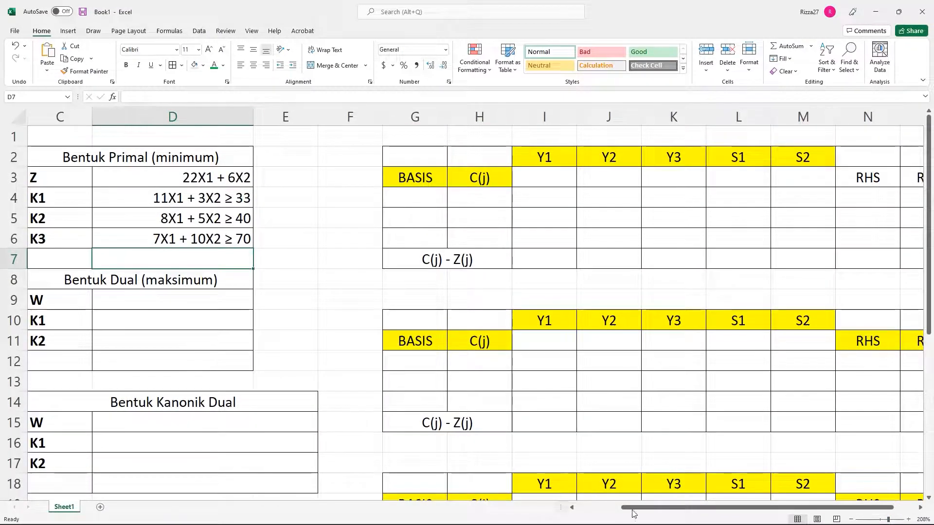
drag(634, 509, 588, 509)
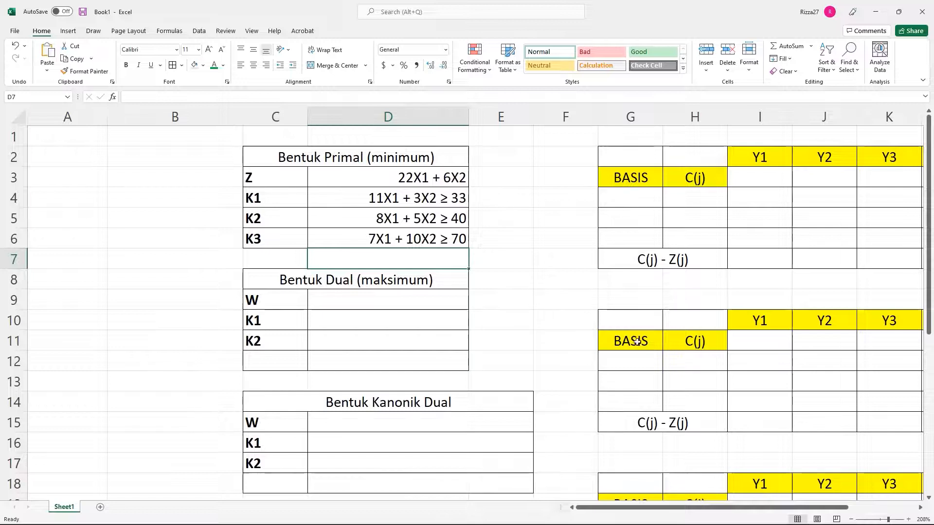
click(892, 519)
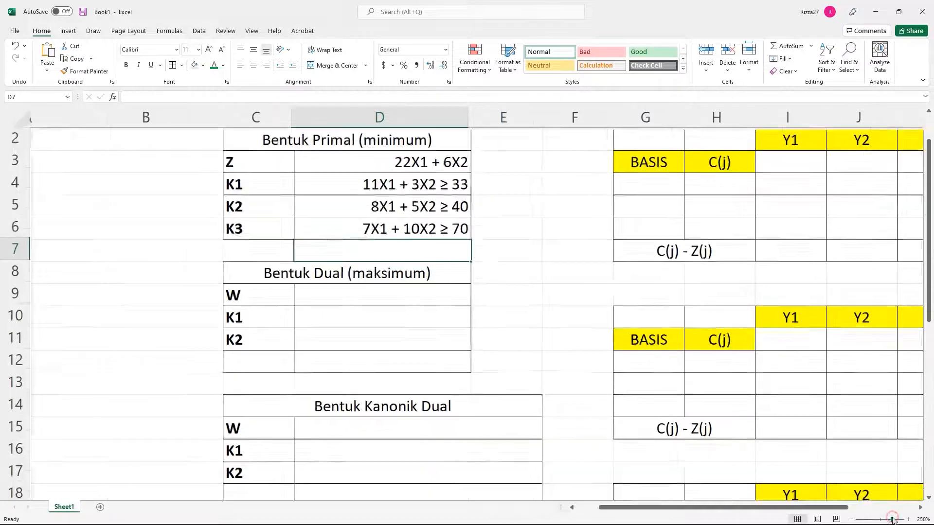
scroll(565, 432, up, 1)
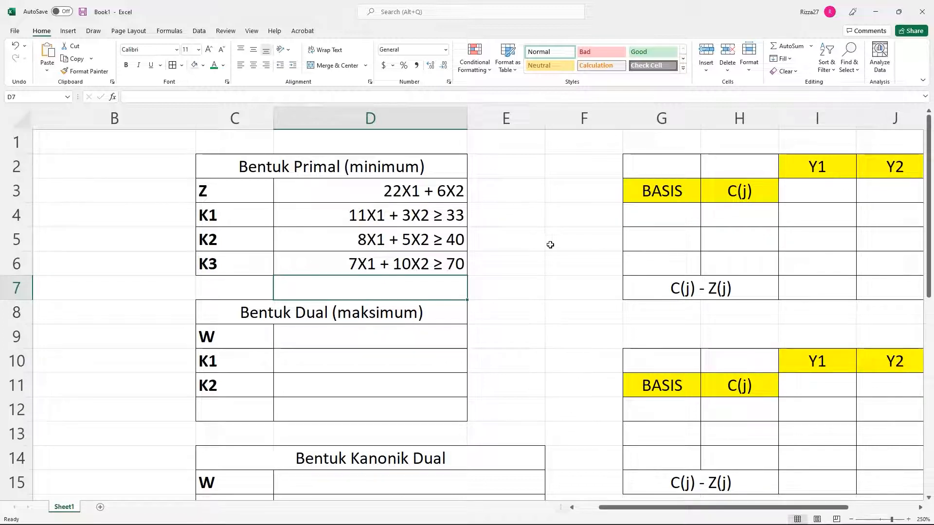
Select the primal objective and its three constraints in D3:D6 to review the minimum problem
click(418, 205)
drag(399, 197, 382, 266)
scroll(372, 316, down, 2)
scroll(322, 244, up, 2)
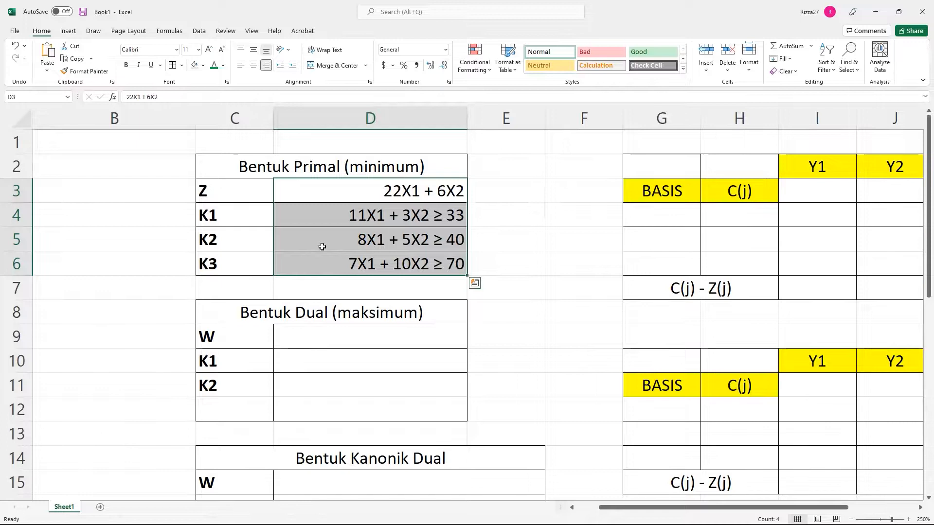
Enter the first primal constraint's coefficients in the dual table: 11 in D10 for K1 and 3 in D11 for K2
drag(362, 360, 372, 390)
click(616, 308)
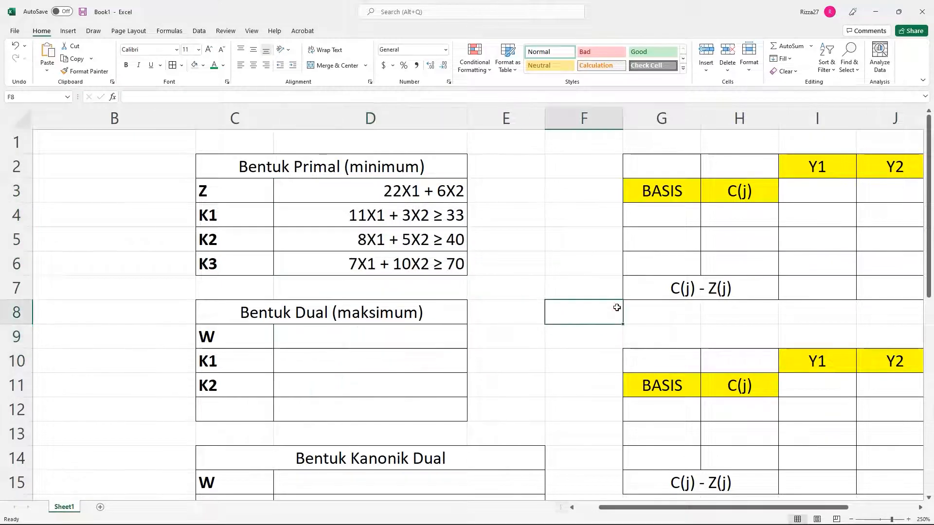
click(354, 330)
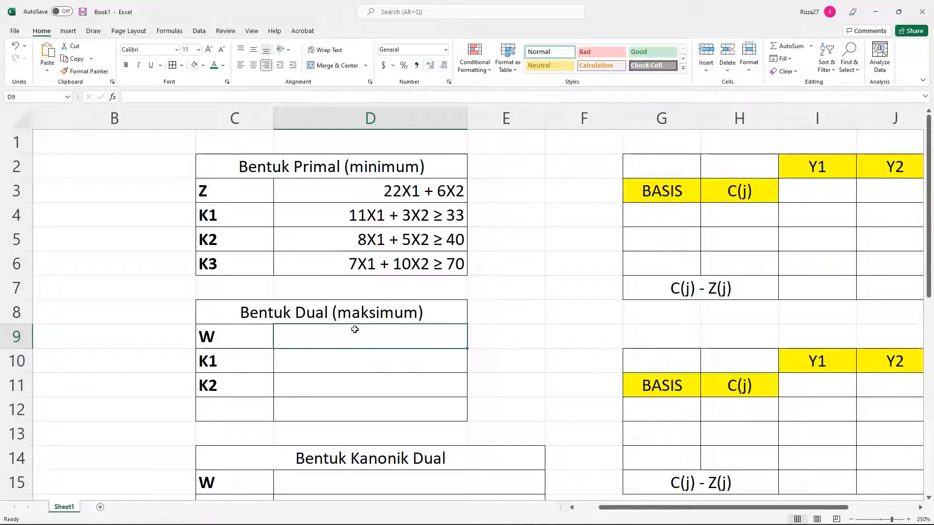
click(388, 214)
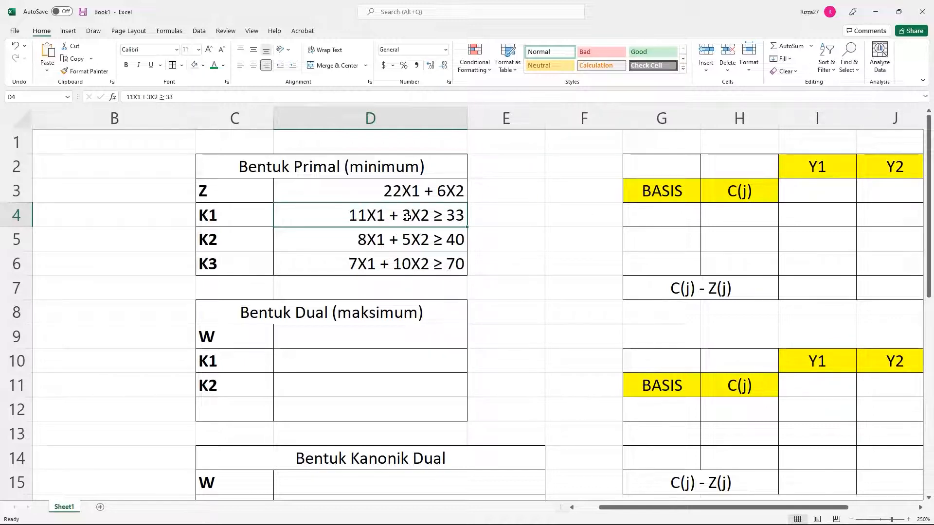
click(419, 358)
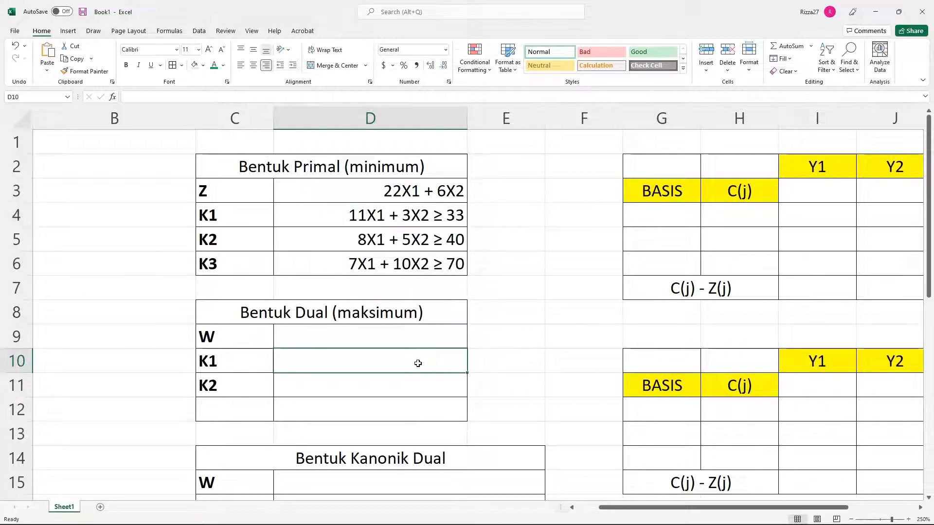
text(11)
key(Return)
text(3)
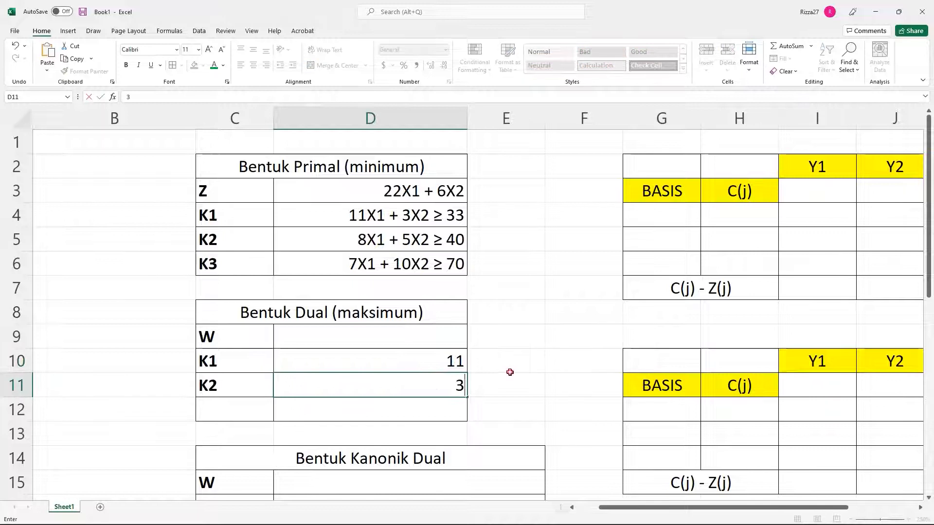
click(510, 372)
Append the variable Y1 to the coefficients in D10 and D11, giving 11Y1 and 3Y1
click(465, 360)
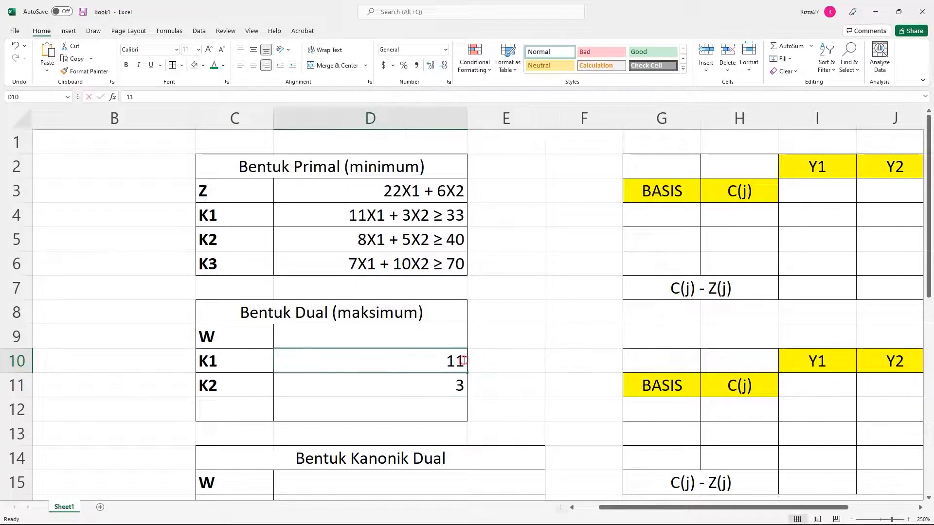
double_click(464, 360)
text(Y1)
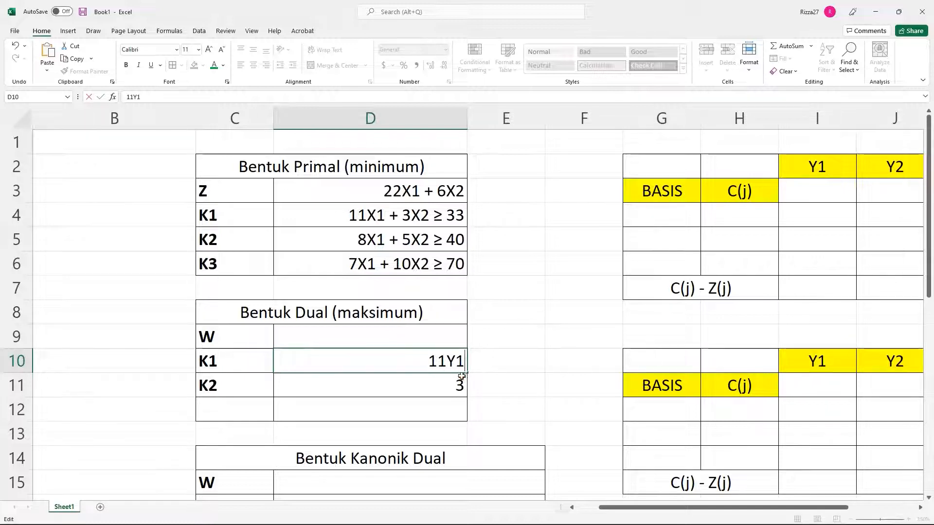
click(461, 376)
double_click(462, 375)
text(YH)
key(BackSpace)
text(1)
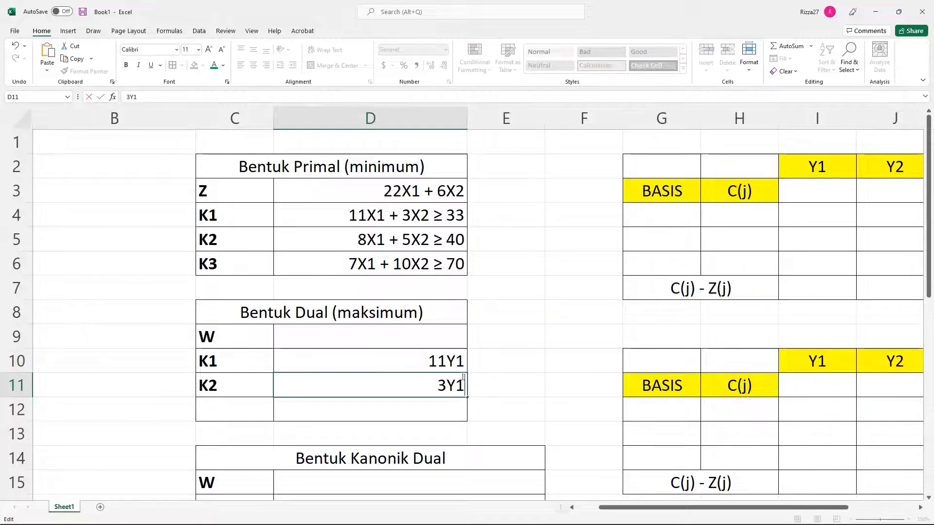
click(455, 338)
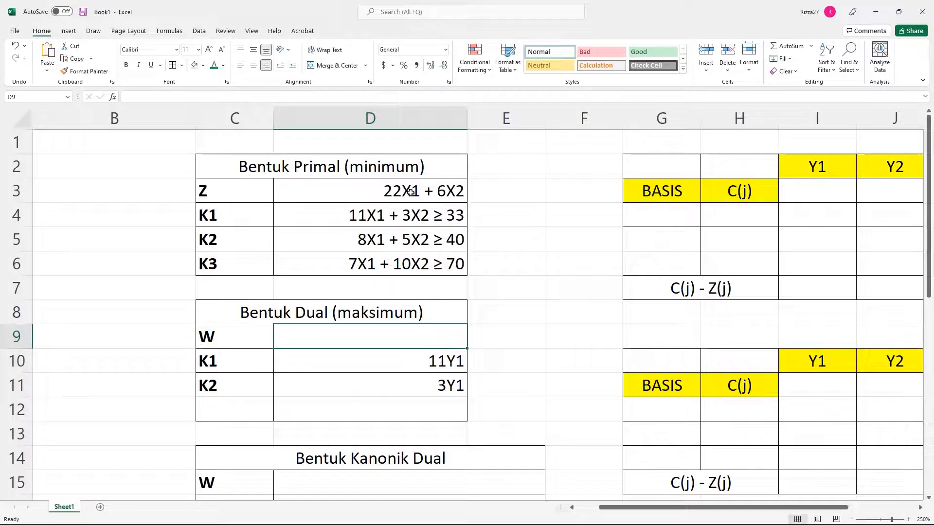
Add the second primal constraint's coefficients after the Y1 terms: 8 in D10 and 5 in D11
click(375, 240)
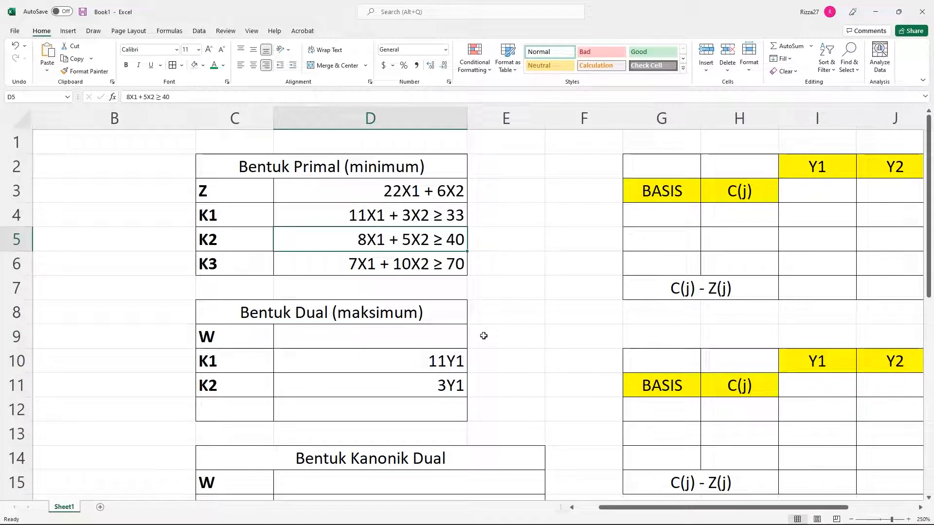
click(463, 360)
double_click(464, 361)
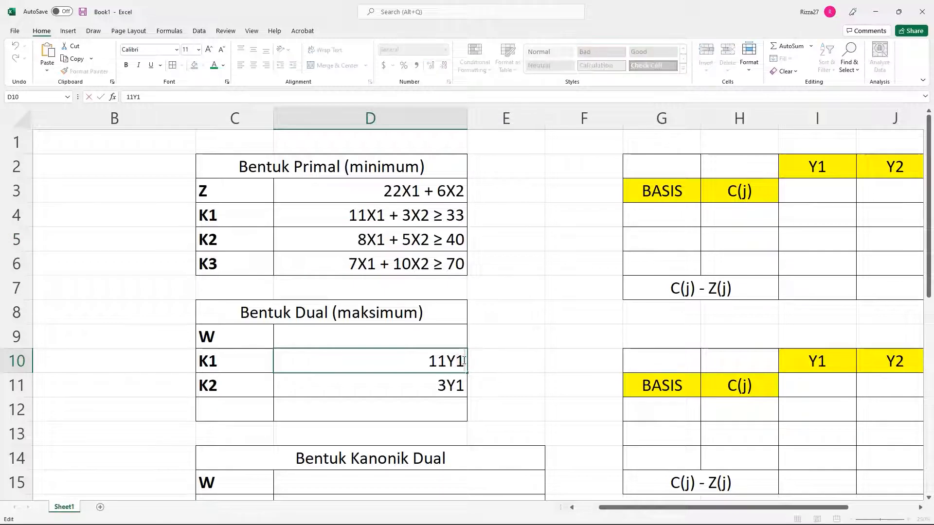
text(8)
click(464, 380)
double_click(464, 380)
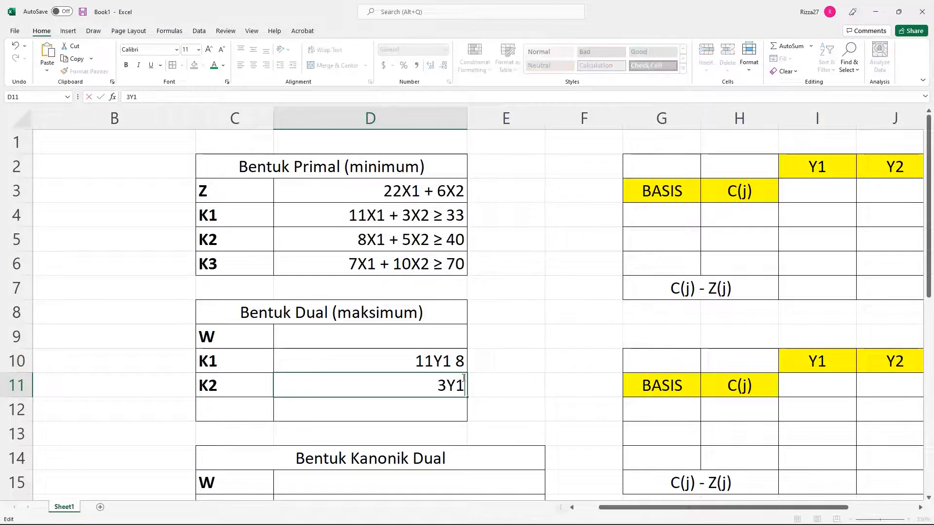
text(5)
click(483, 377)
Add the third primal constraint's coefficients at the end of the dual rows: 7 in D10 and 10 in D11
click(455, 360)
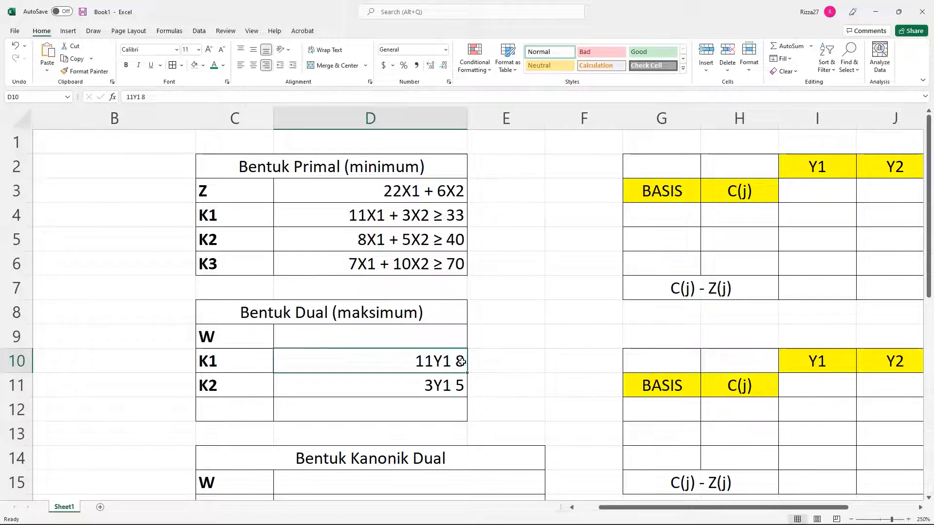
double_click(460, 361)
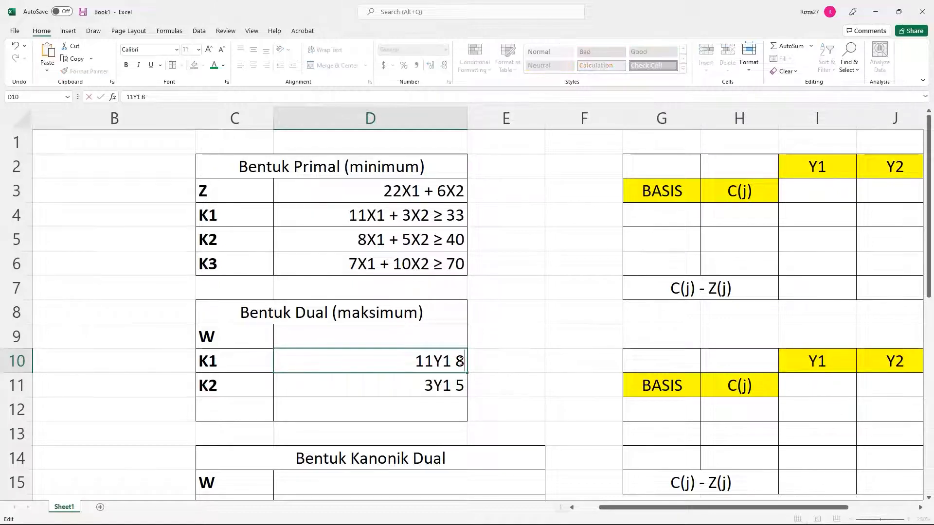
text(7)
double_click(464, 385)
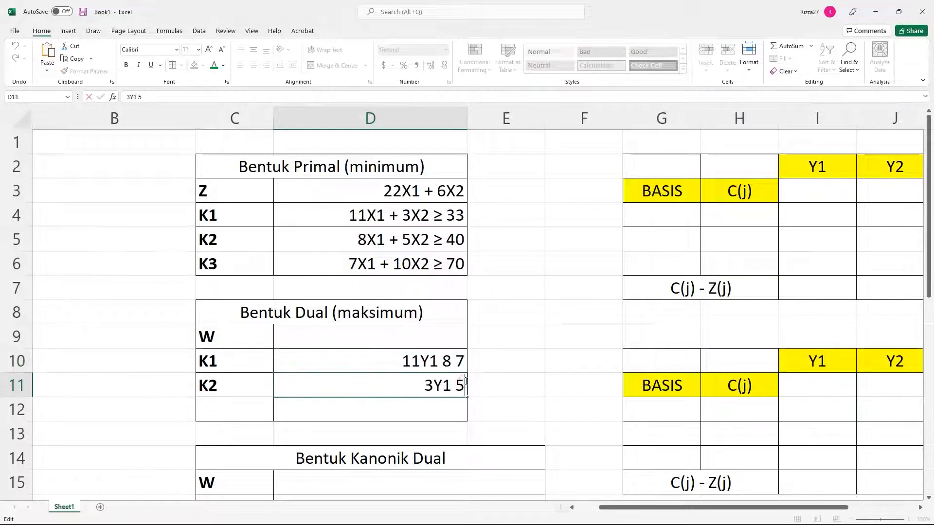
text(10)
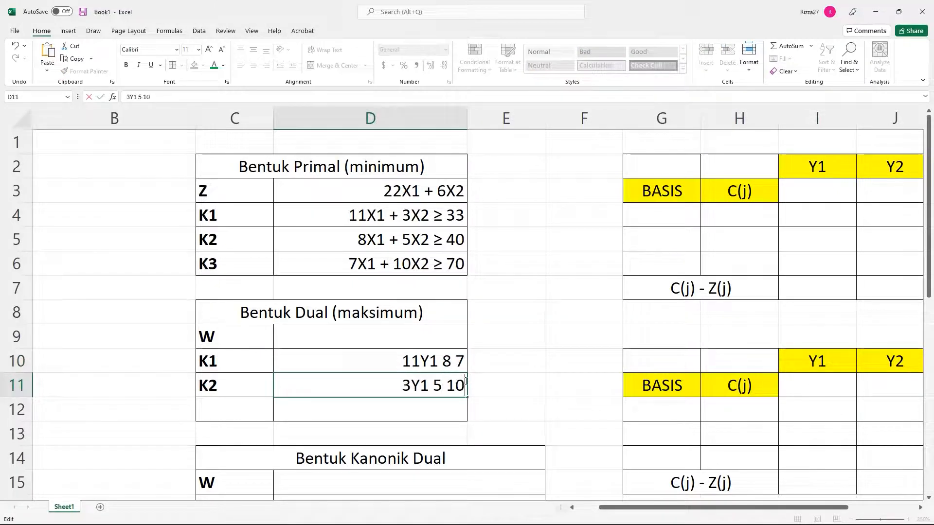
Complete the left side of dual constraint K1 in D10 as 11Y1 + 8Y2 + 7Y3 with plus signs and variables
double_click(439, 360)
text(+)
key(Right)
text(Y1 +)
key(Right)
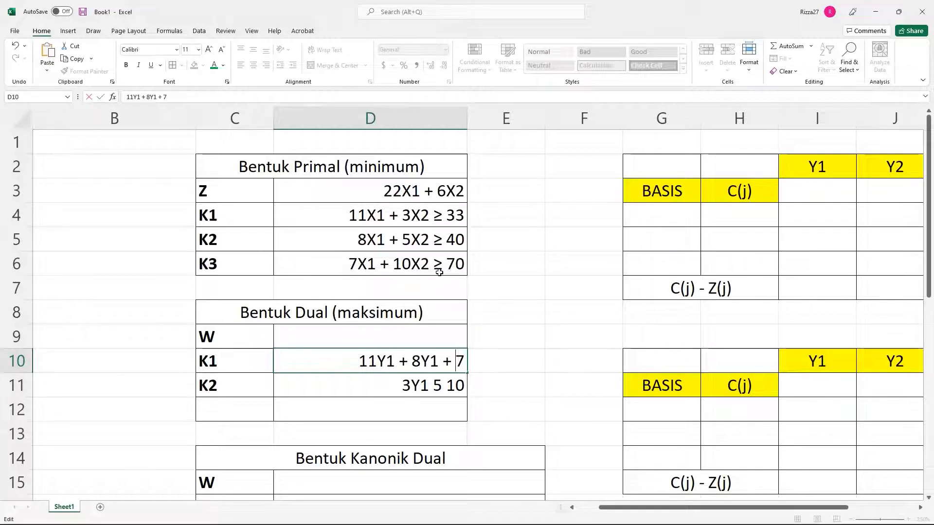
text(Y)
key(Left)
key(Left)
key(Left)
key(Left)
key(Left)
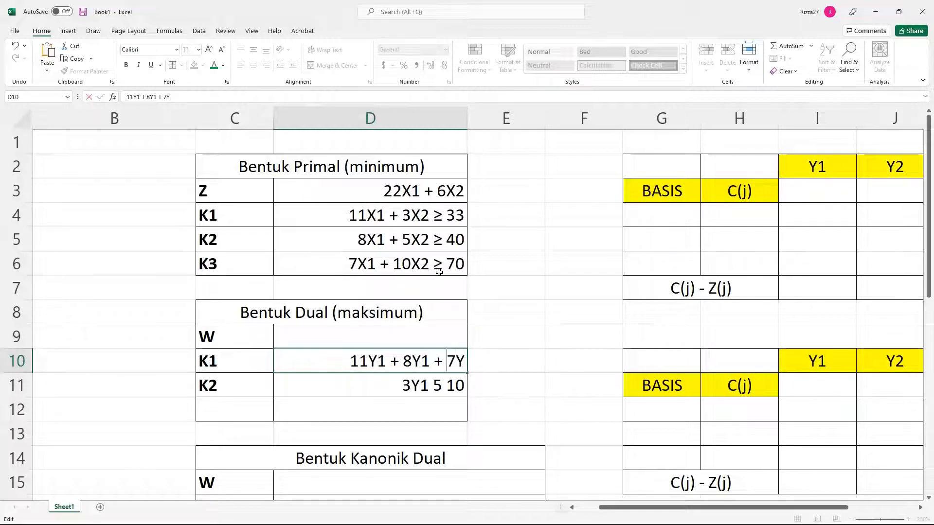
key(BackSpace)
text(2)
key(Right)
key(Right)
key(Right)
key(Right)
key(Right)
text(3)
Complete the left side of dual constraint K2 in D11 as 3Y1 + 5Y2 + 10Y3
double_click(432, 385)
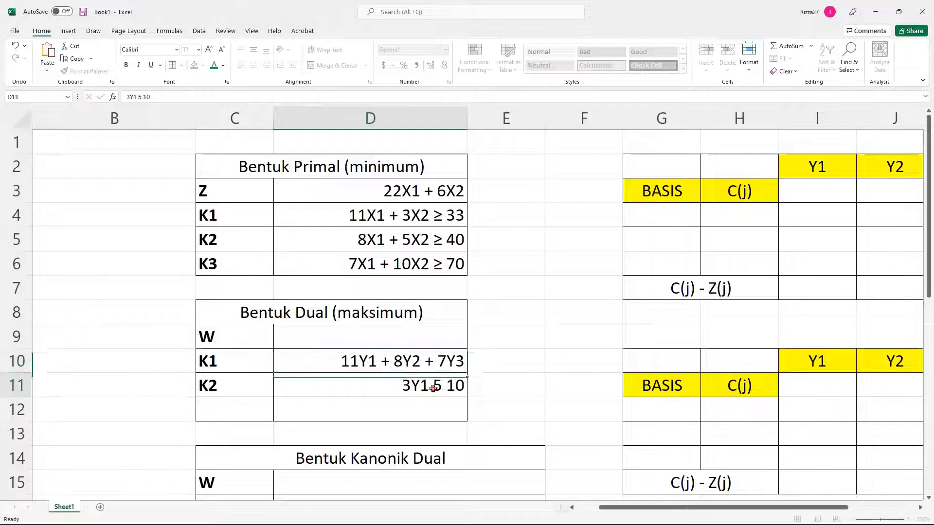
text(+)
key(Right)
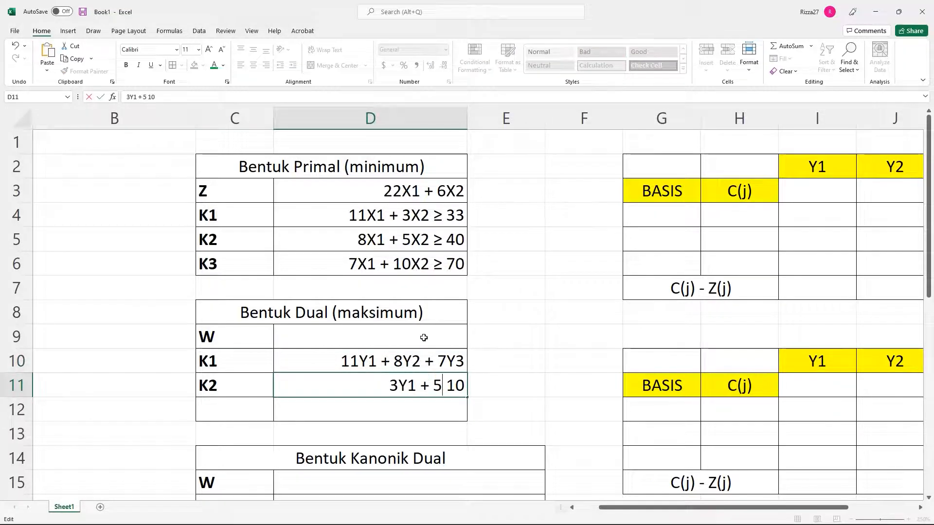
text(Y2 )
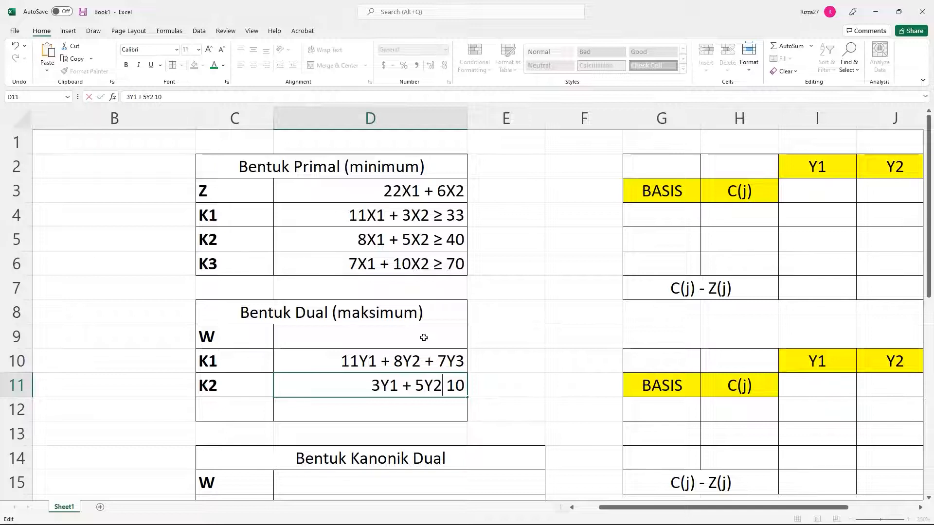
text(+)
key(Right)
key(Right)
text(Y)
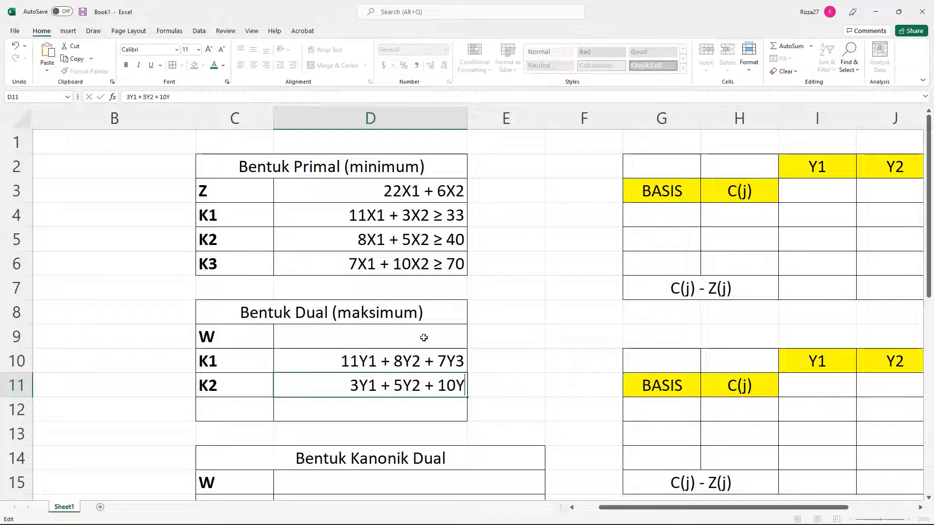
text(3)
click(459, 362)
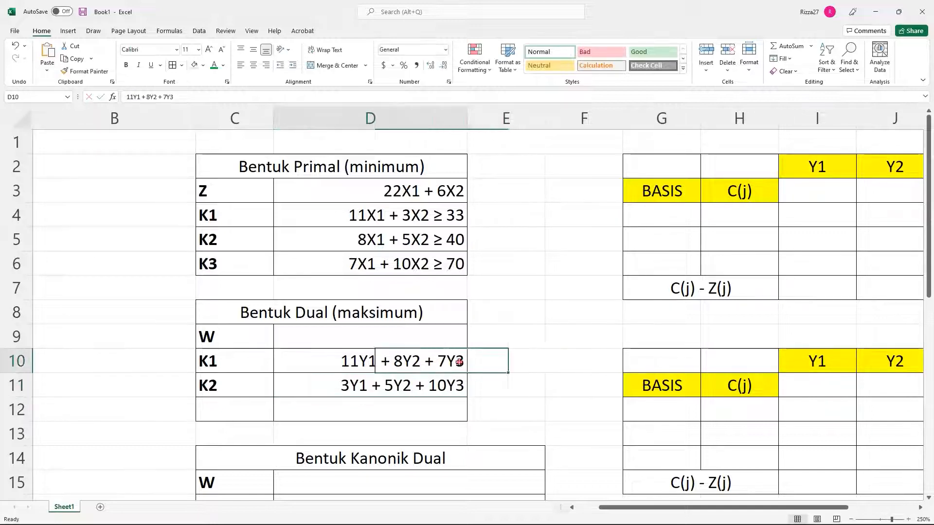
Insert a ≤ symbol and the constant 22 at the end of dual constraint K1 in D10
drag(443, 220, 444, 229)
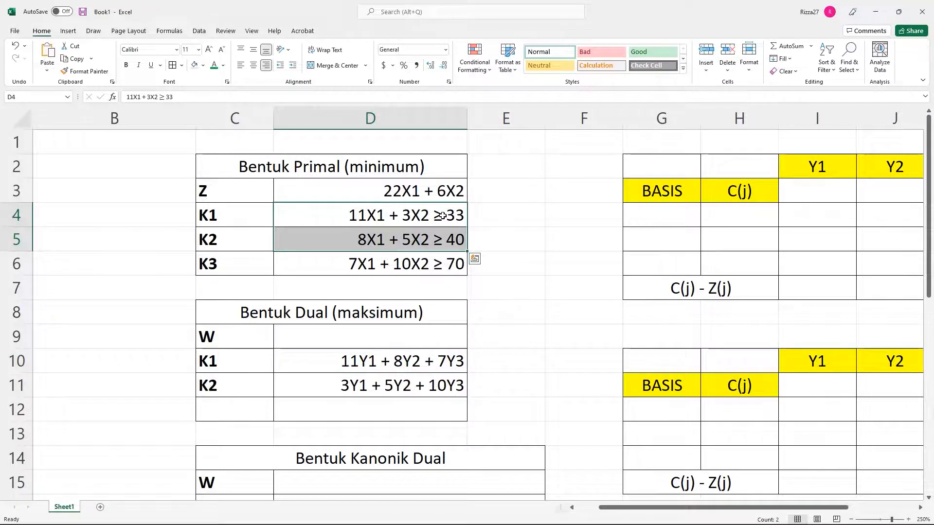
click(442, 215)
double_click(464, 363)
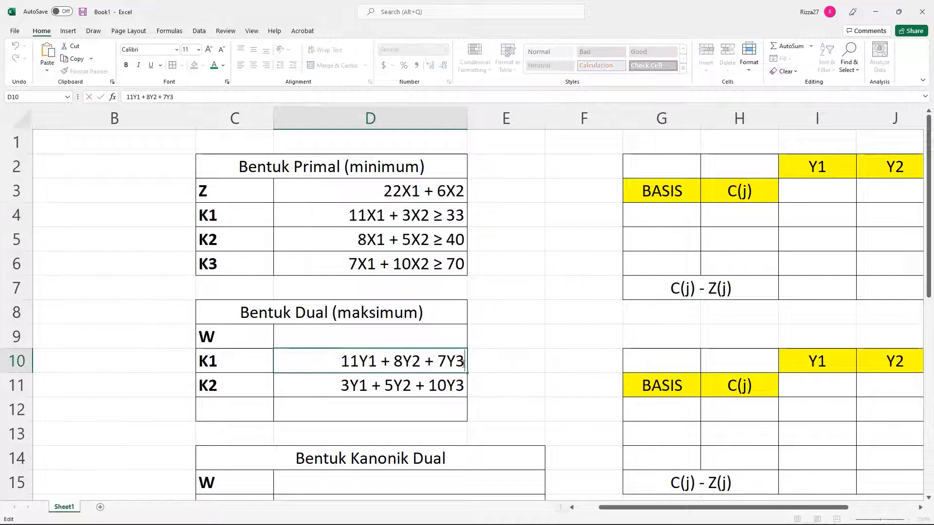
click(68, 31)
click(847, 58)
click(204, 317)
click(400, 360)
click(440, 360)
click(551, 384)
text(22)
click(473, 377)
click(457, 362)
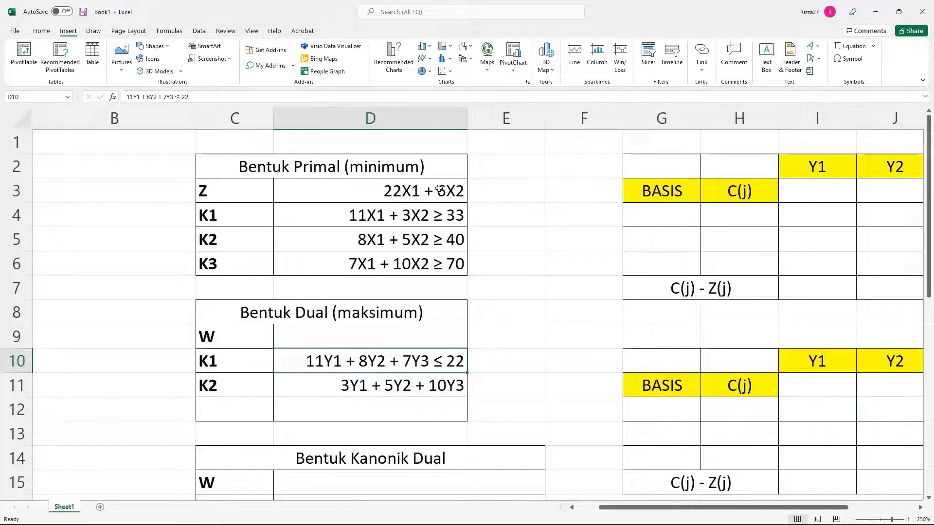
Copy the ≤ ending of K1 to the end of dual constraint K2 in D11 and set its right-hand constant to 6
double_click(433, 361)
drag(428, 361, 466, 361)
key(ctrl+c)
click(465, 386)
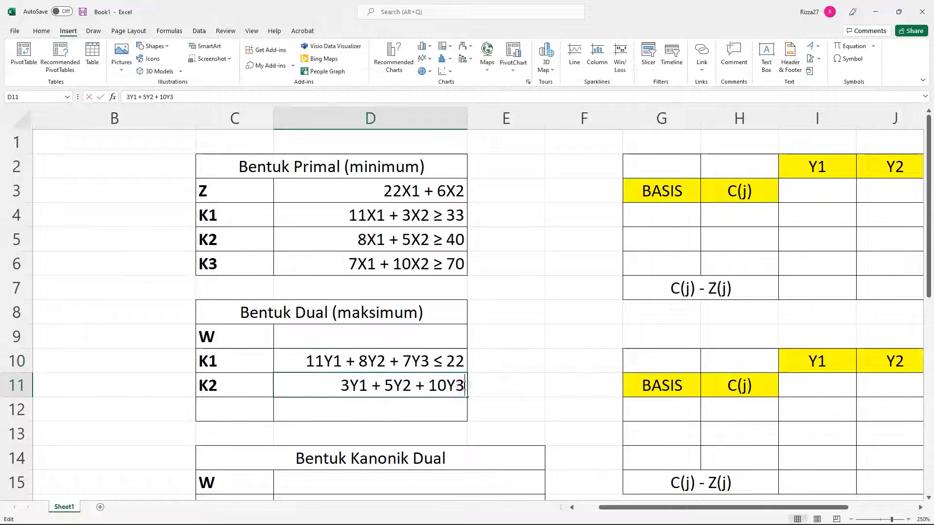
key(ctrl+v)
key(BackSpace)
key(BackSpace)
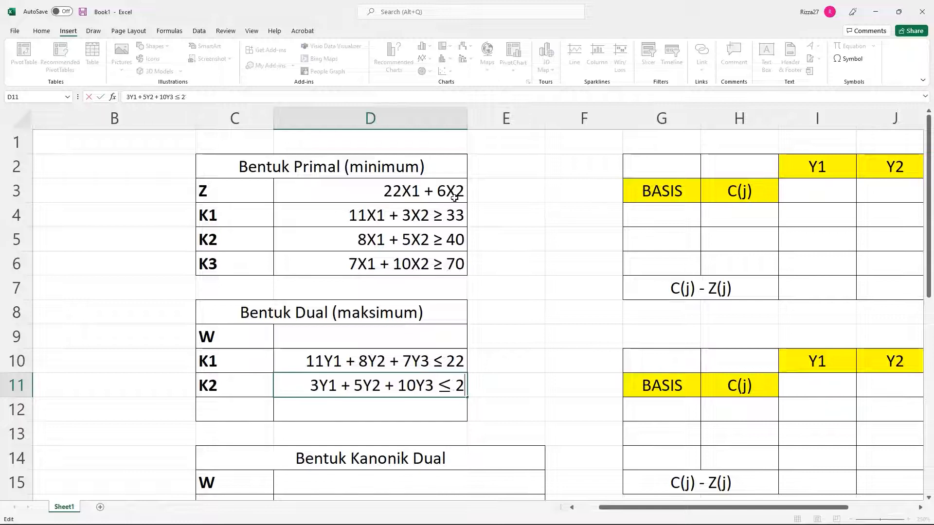
text(6)
key(Return)
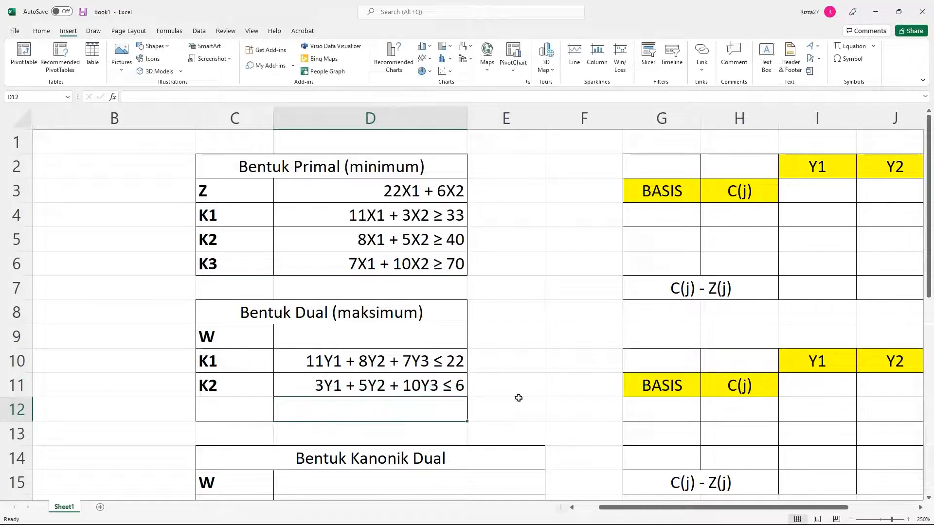
Enter the dual objective function W in D9 as 33Y1 + 40Y2 + 70Y3, then review the dual form in D9:D11
click(417, 344)
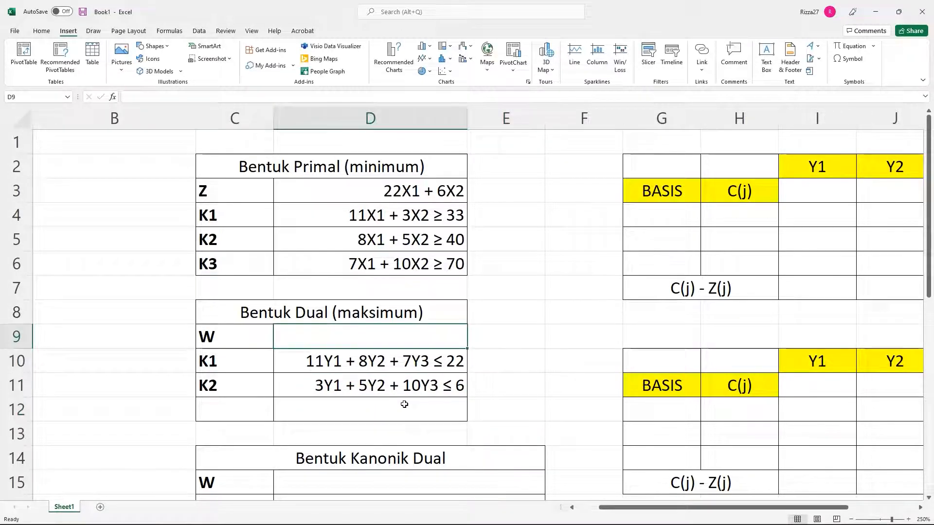
double_click(393, 338)
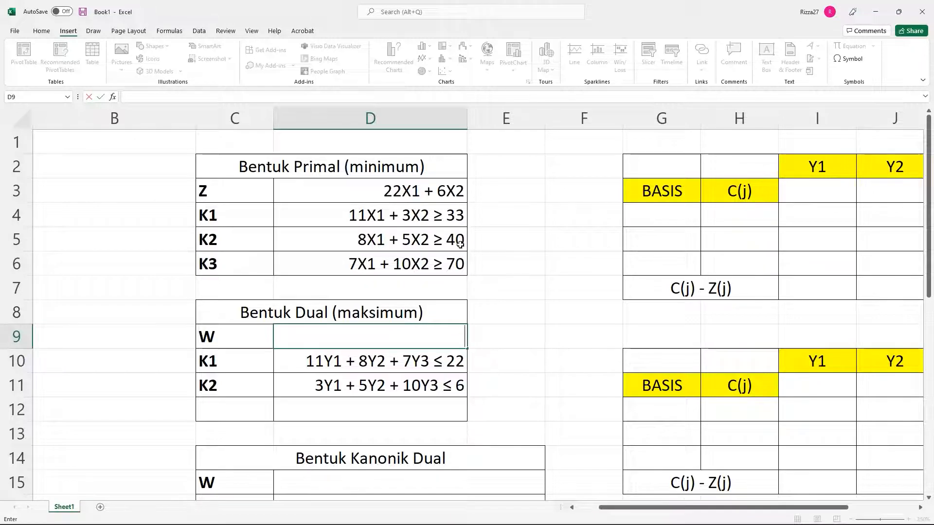
text(33Y1 + 40Y2)
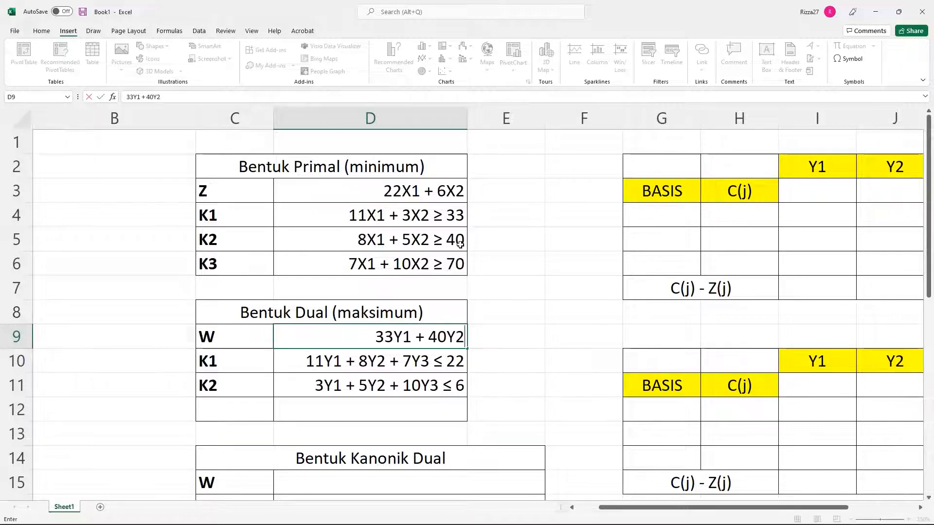
text( + 70)
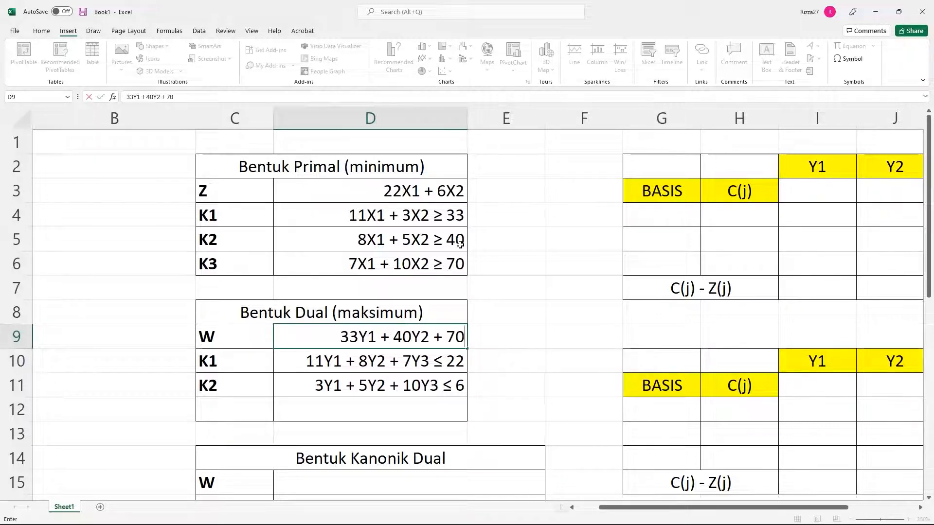
text(Y3)
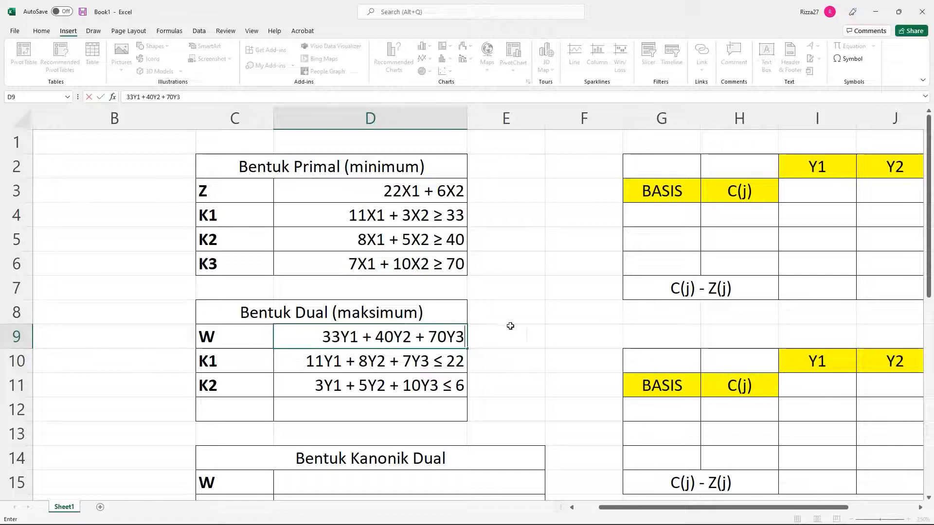
click(528, 354)
drag(427, 341, 430, 385)
click(524, 333)
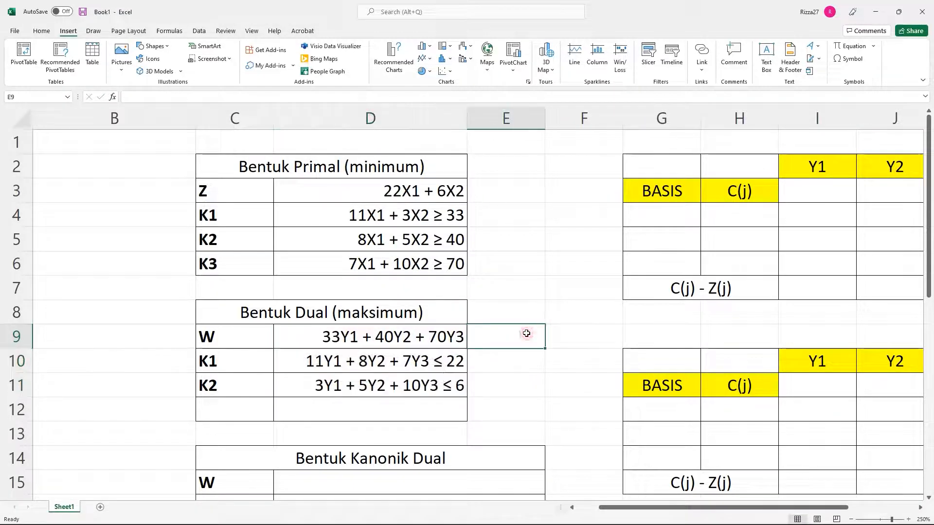
Compare the primal form in D3:D6 with the dual form in D9:D11
drag(431, 336, 432, 386)
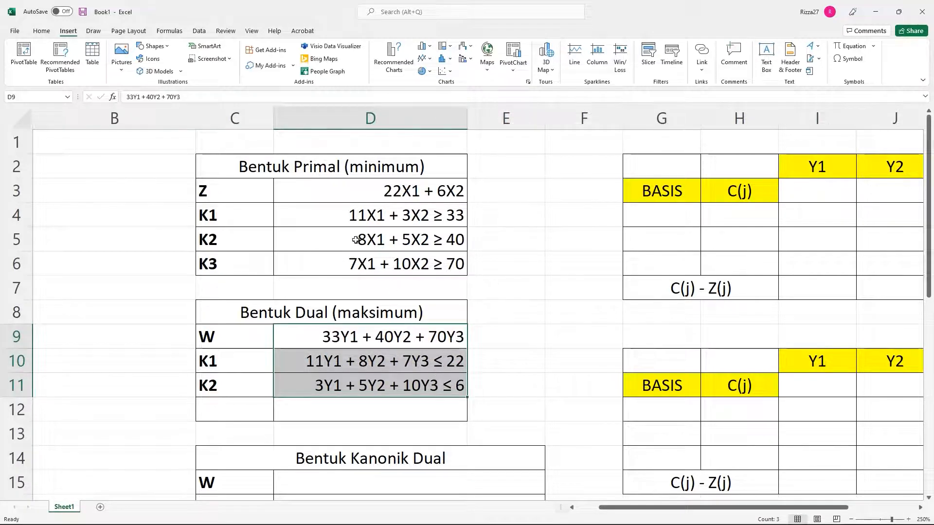
drag(320, 189, 365, 266)
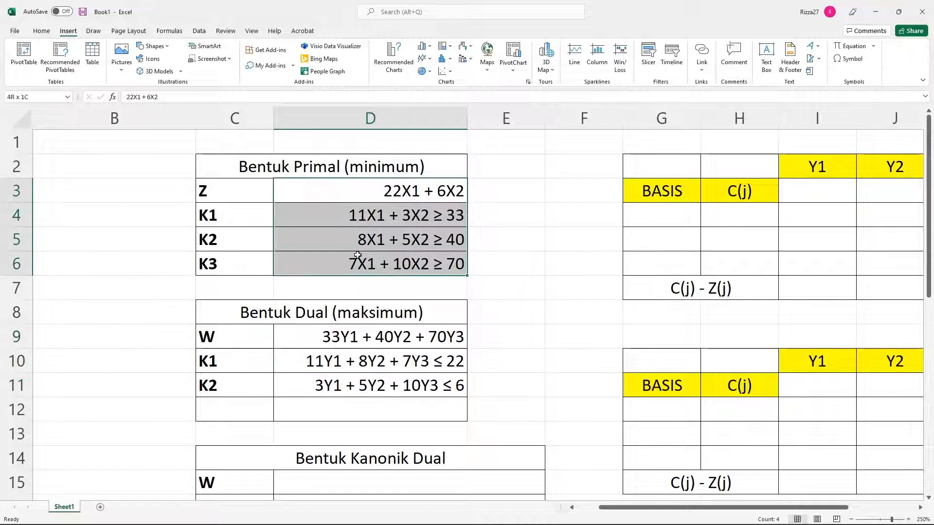
drag(429, 342, 428, 385)
click(511, 366)
scroll(511, 366, down, 2)
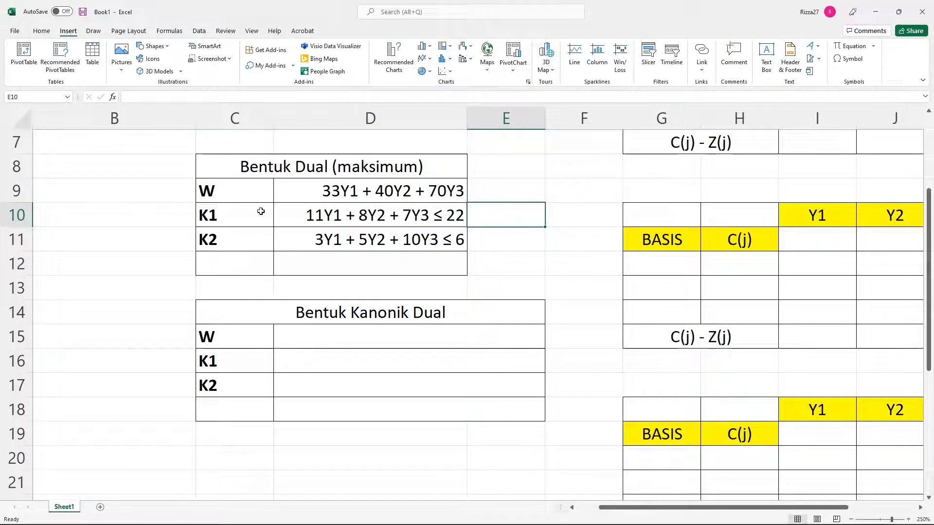
drag(243, 164, 389, 241)
click(530, 240)
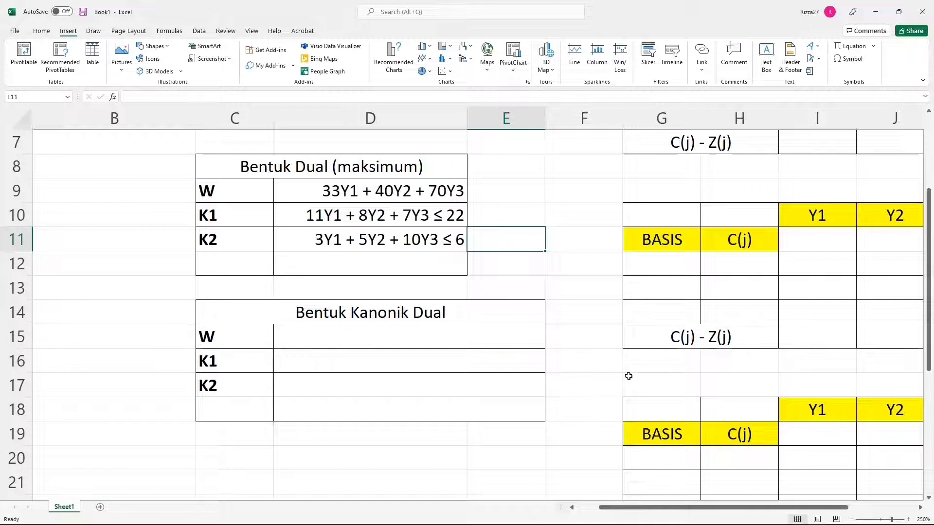
Enter the canonical dual constraint K1 in D16 as 11Y1 + 8Y2 + 7Y3 + S1 = 22
click(497, 342)
click(497, 359)
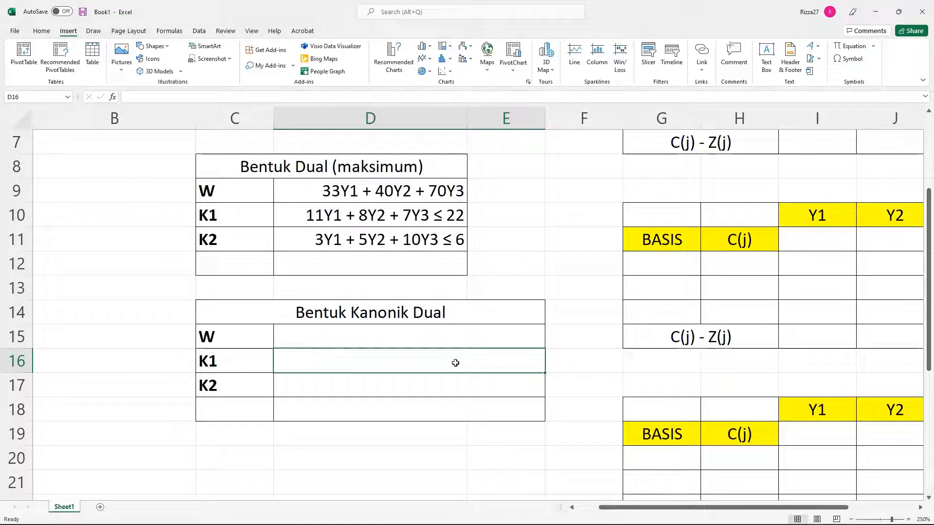
text(11)
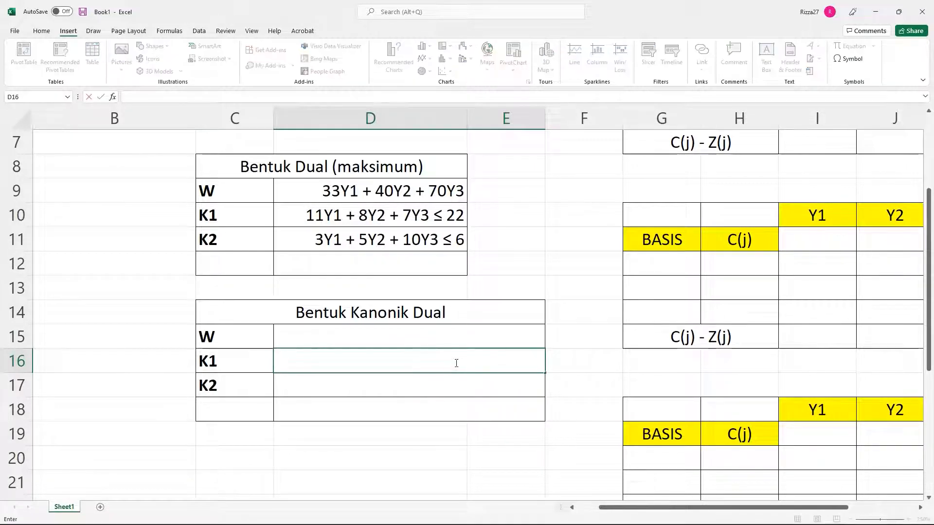
text(Y1 + 8Y)
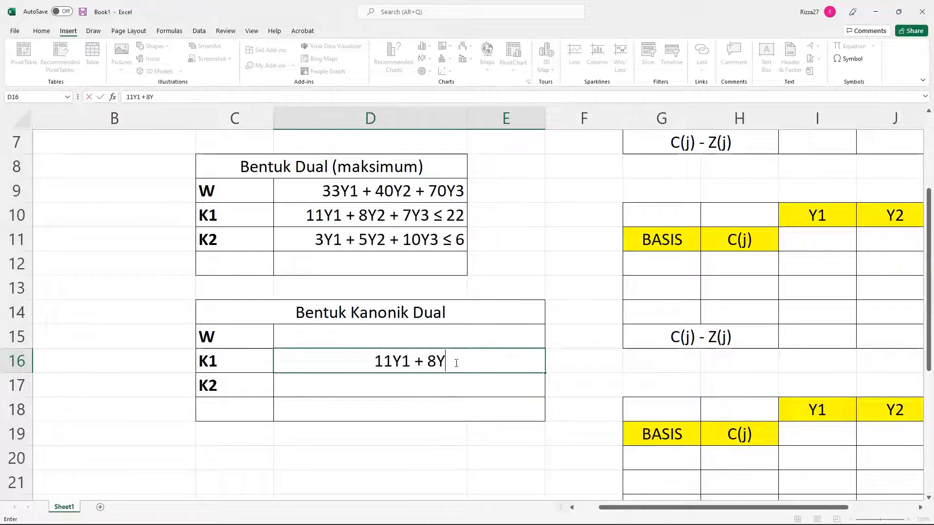
text(2 + 7Y3)
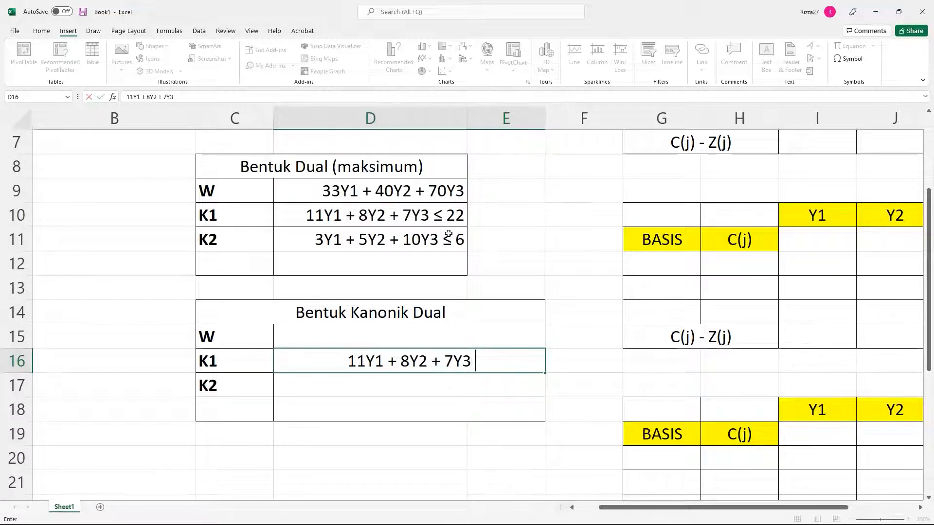
text(+ S)
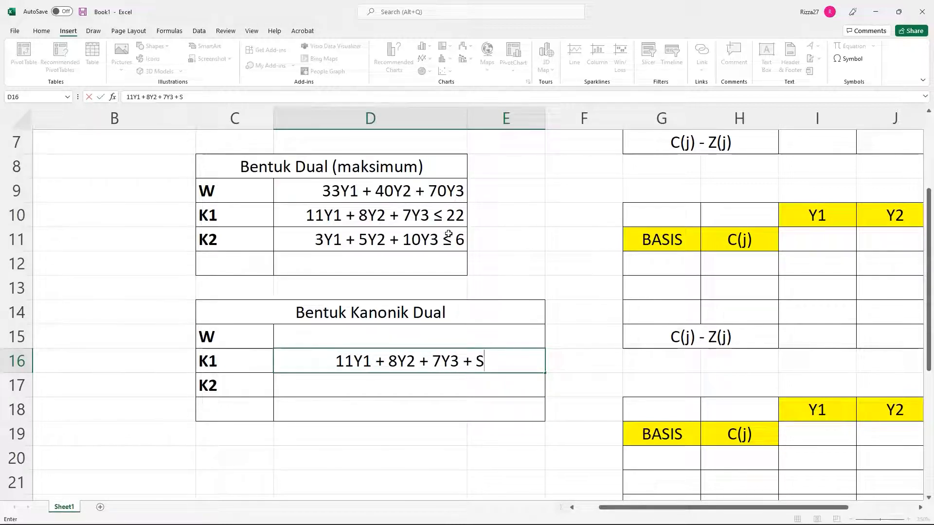
text(1 = 22)
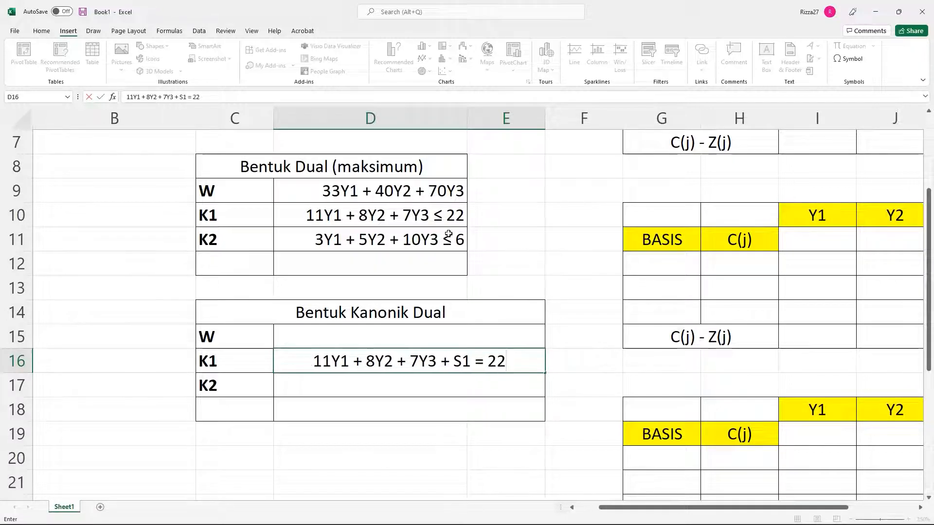
Enter the canonical dual constraint K2 in D17 as 3Y1 + 5Y2 + 10Y3 + S2 = 6
click(459, 383)
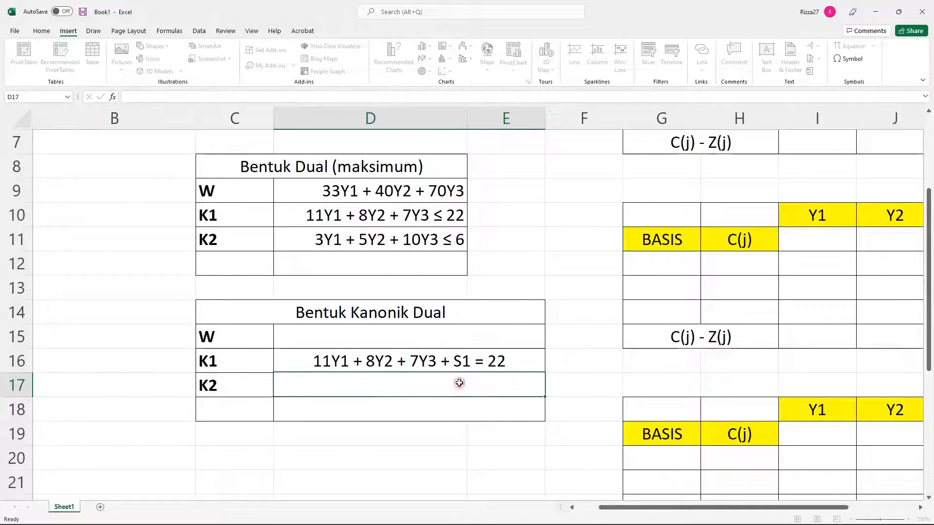
text(3Y)
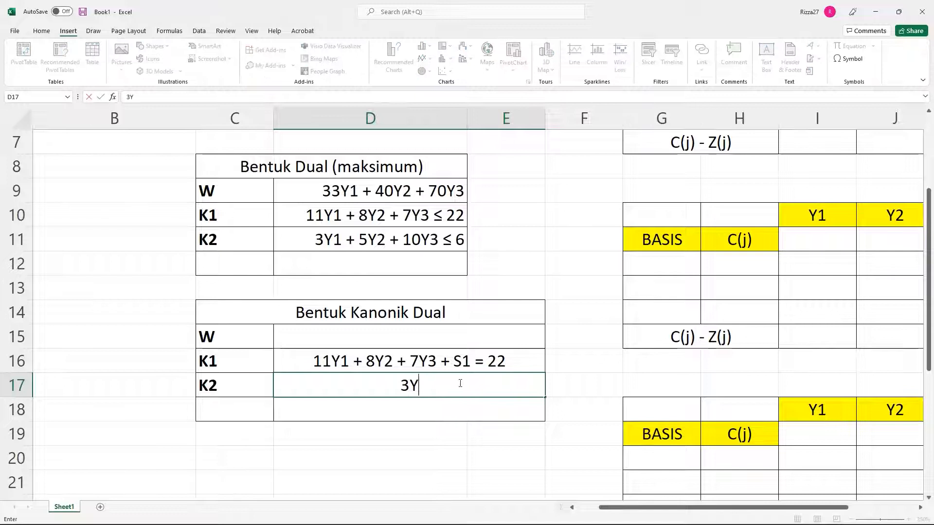
text(1 + 5Y)
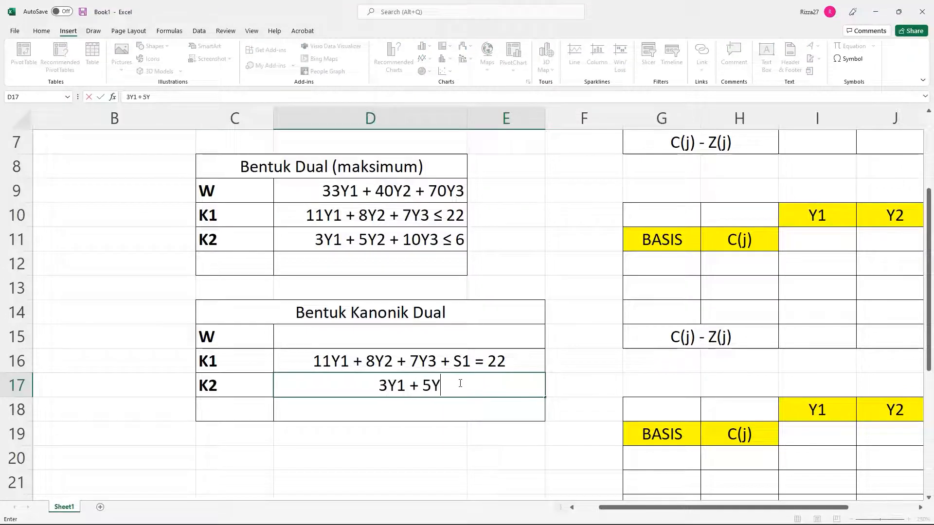
text(2 + 10Y3)
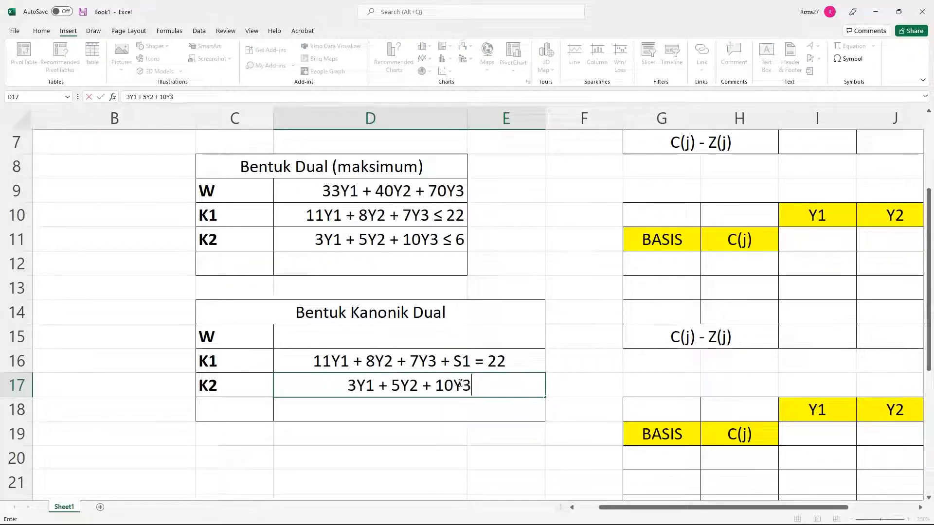
text( + S2 = 6)
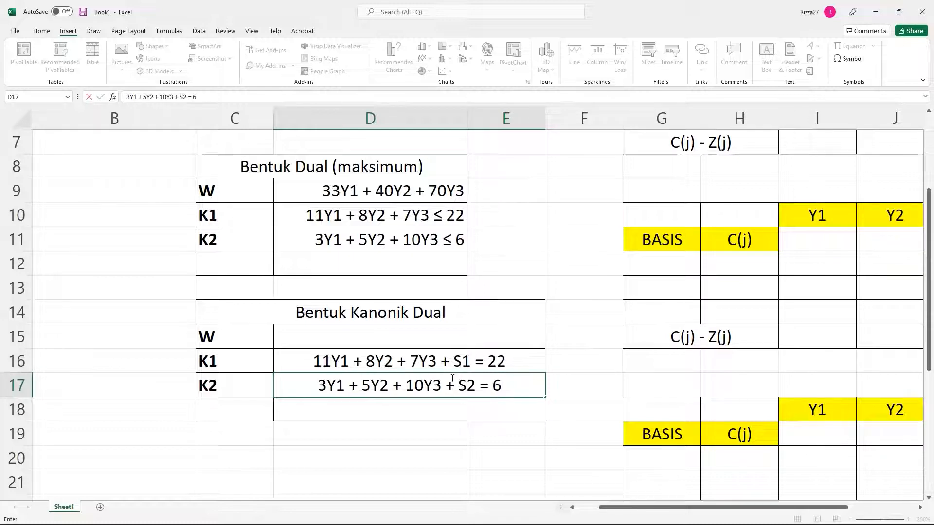
Enter the canonical objective function W in D15 as 33Y1 + 40Y2 + 70Y3 + 0S1 + 0S2
click(445, 337)
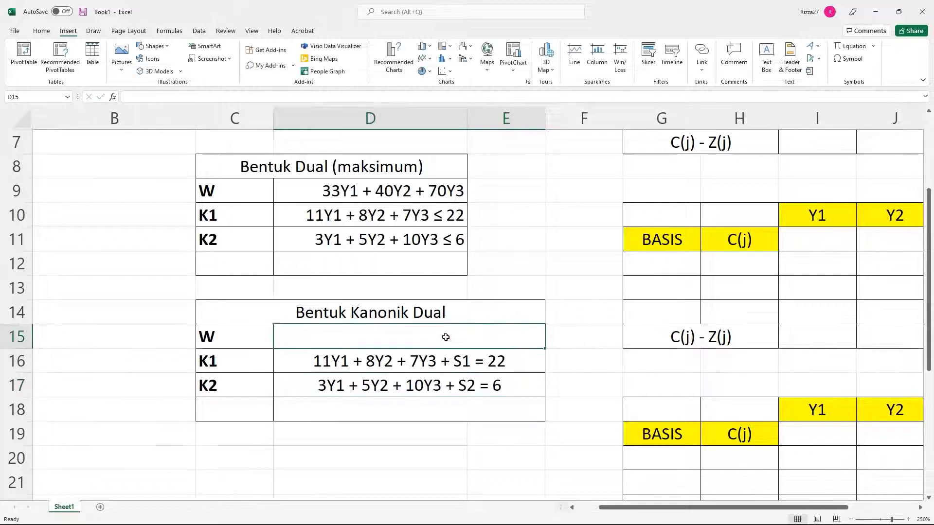
text(33Y1)
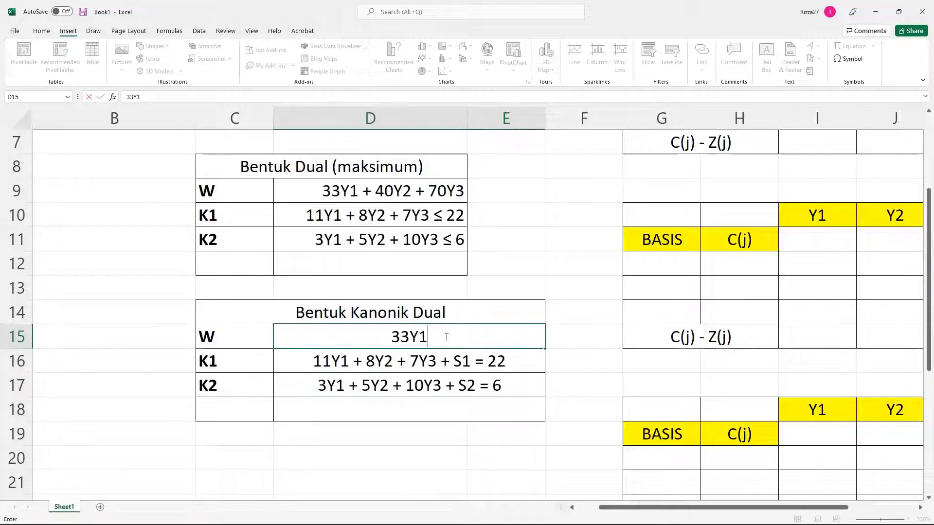
text( + 40Y2 + 70)
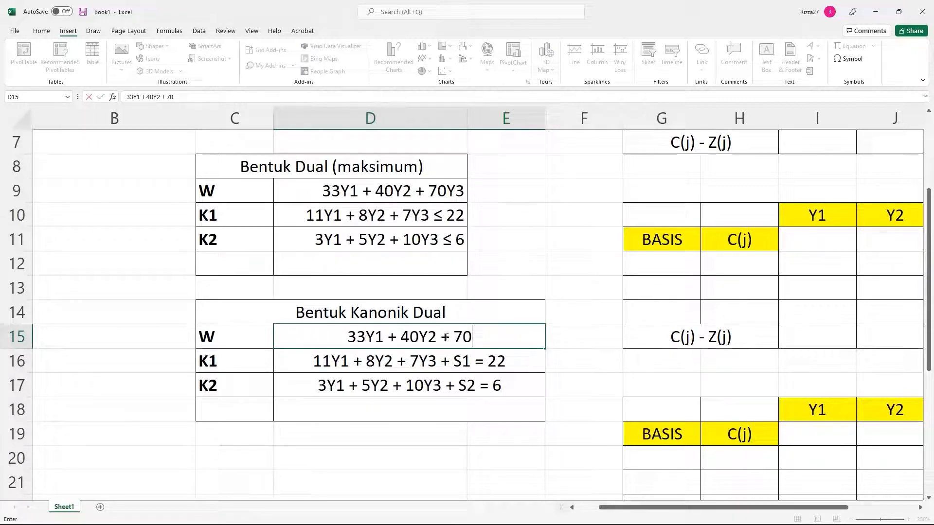
text(Y3 + 0-)
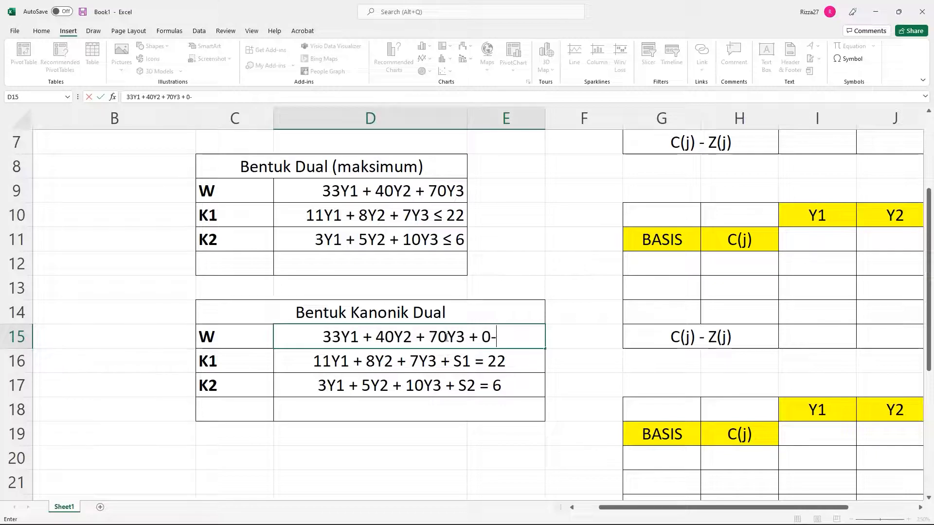
key(BackSpace)
text(S1 + )
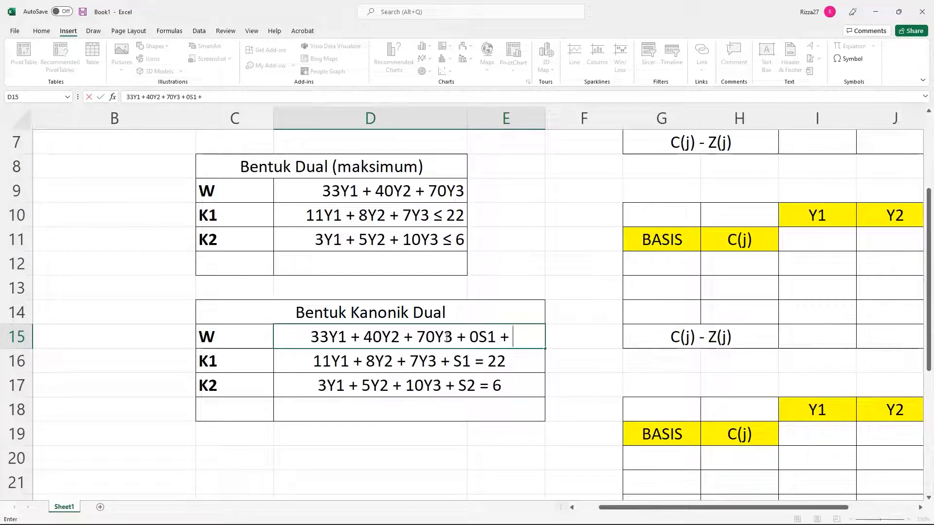
text(0S2)
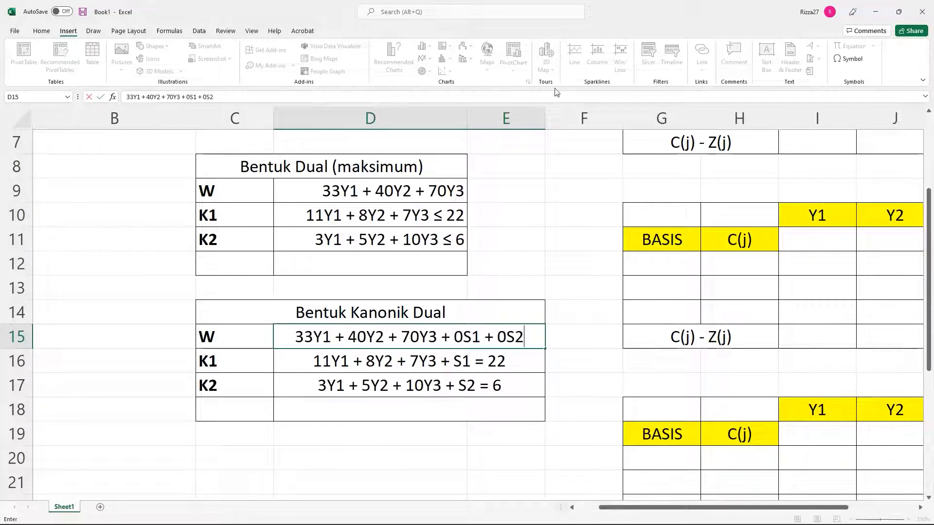
click(611, 377)
scroll(630, 386, up, 2)
scroll(629, 386, down, 4)
scroll(632, 386, up, 4)
scroll(632, 388, down, 2)
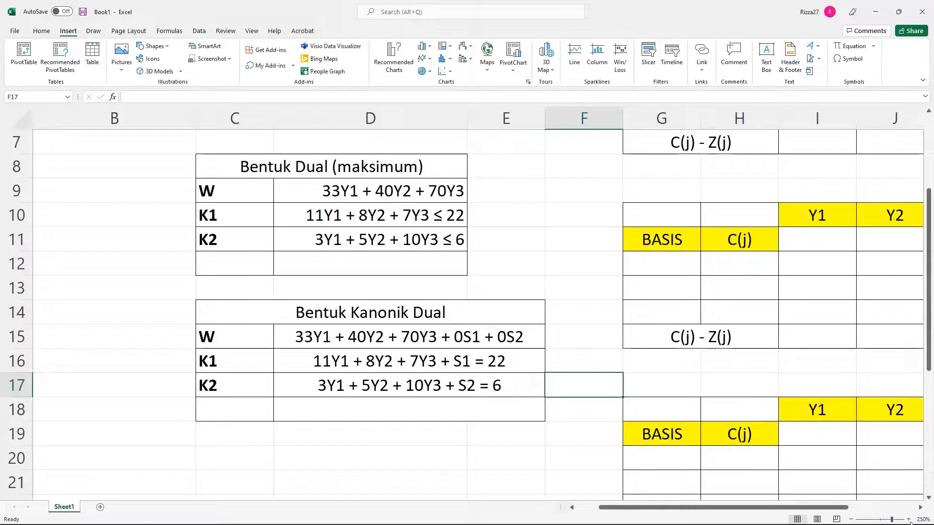
Fill the objective coefficients 33, 40, 70, 0 and 0 under Y1 to S2 in I3:M3 of the first simplex table
click(882, 521)
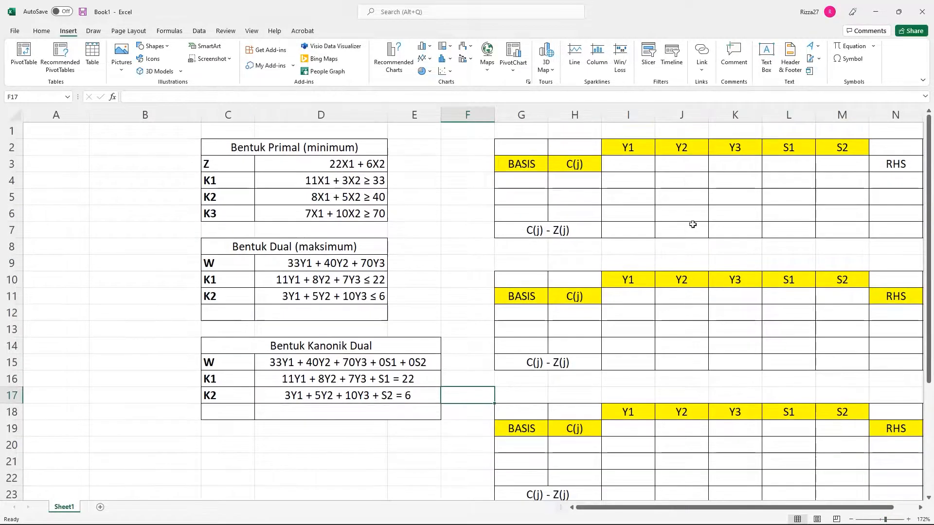
click(746, 213)
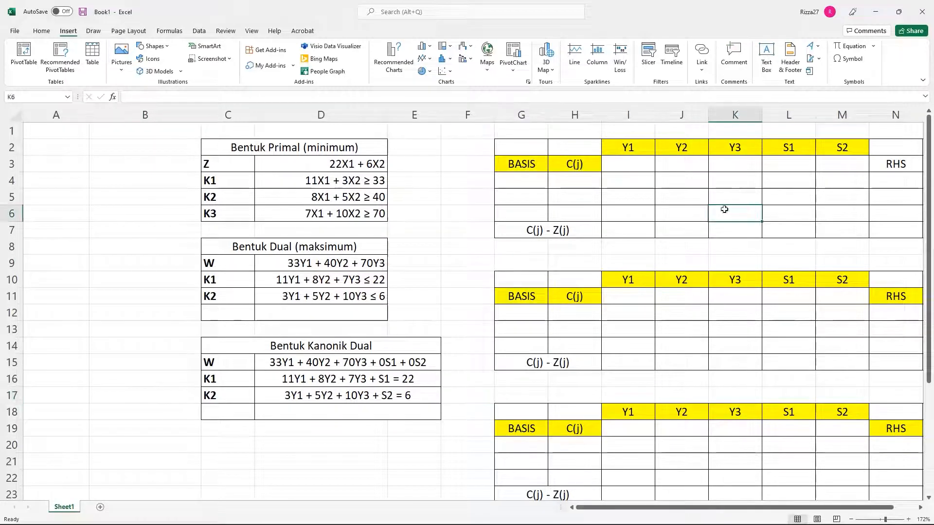
click(637, 168)
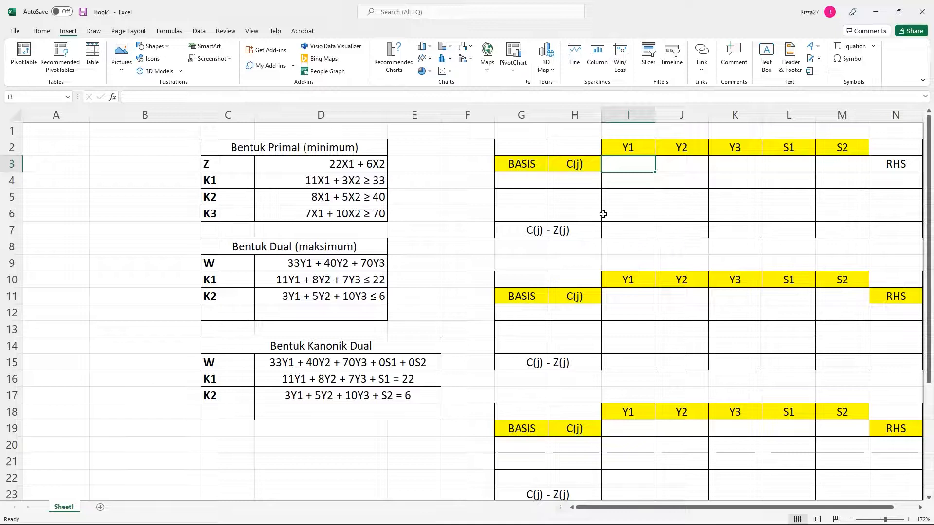
text(33)
click(685, 166)
text(40)
click(744, 163)
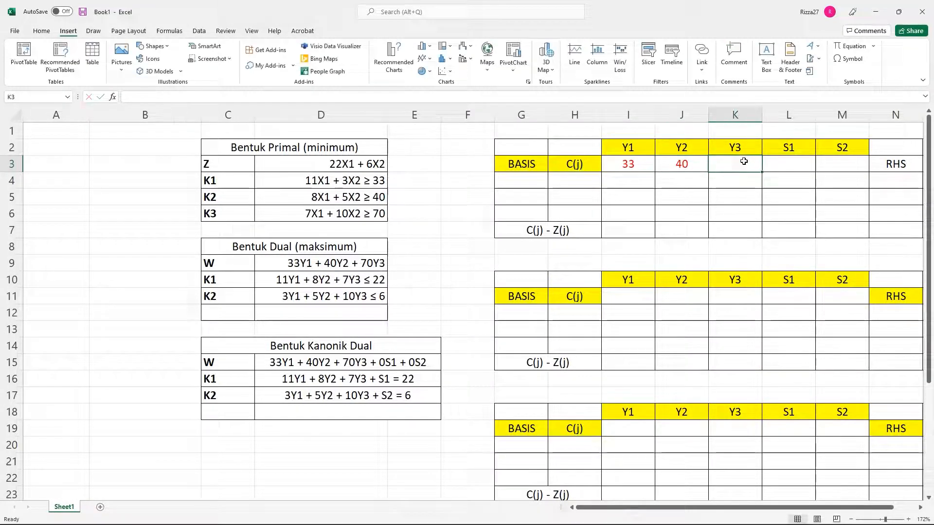
text(70)
click(779, 166)
text(0)
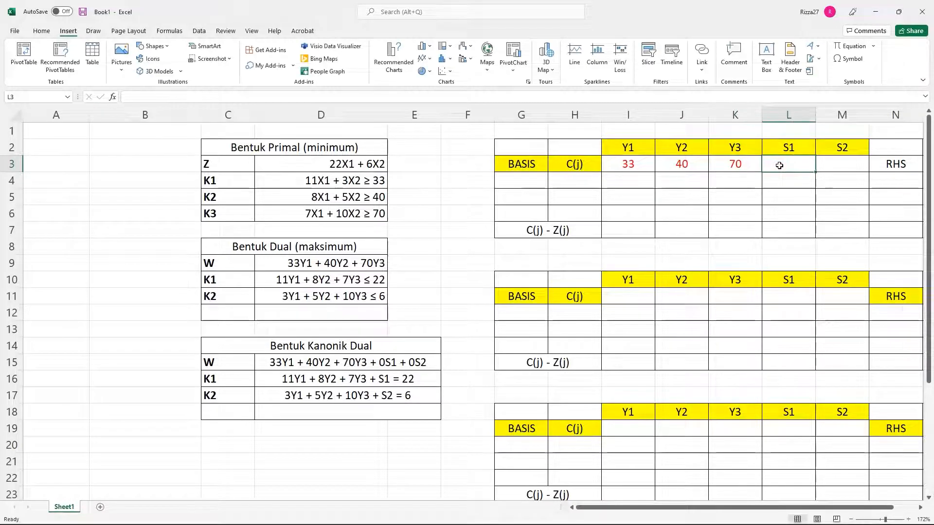
click(829, 158)
text(0)
key(Return)
Copy the objective coefficient row I3:M3 into the other three simplex tables, starting at I11, I19 and I27
drag(633, 165, 833, 166)
key(ctrl+c)
click(641, 298)
key(ctrl+v)
click(639, 433)
key(ctrl+v)
scroll(642, 418, down, 2)
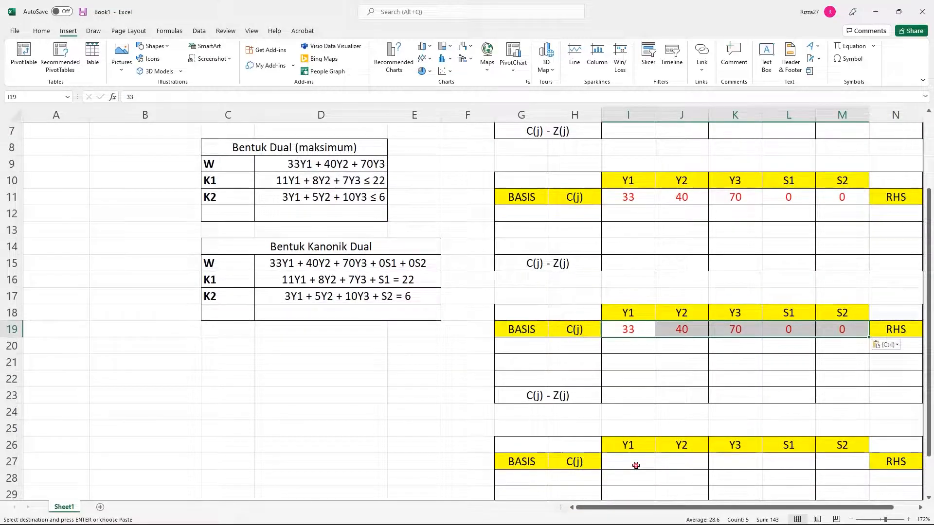
click(632, 462)
key(ctrl+v)
click(791, 314)
scroll(798, 350, up, 2)
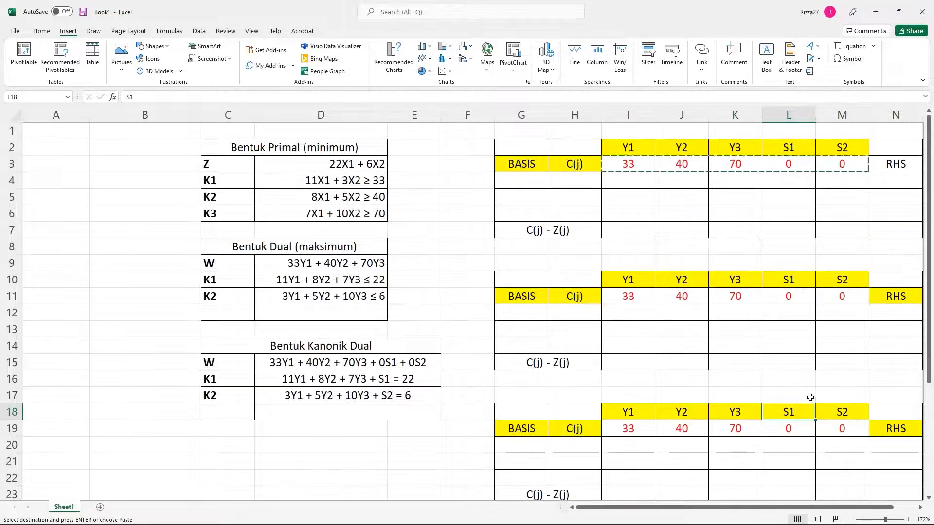
Enter S1 and S2 as the basis variables in G4 and G5 of the first simplex table
click(540, 184)
text(A)
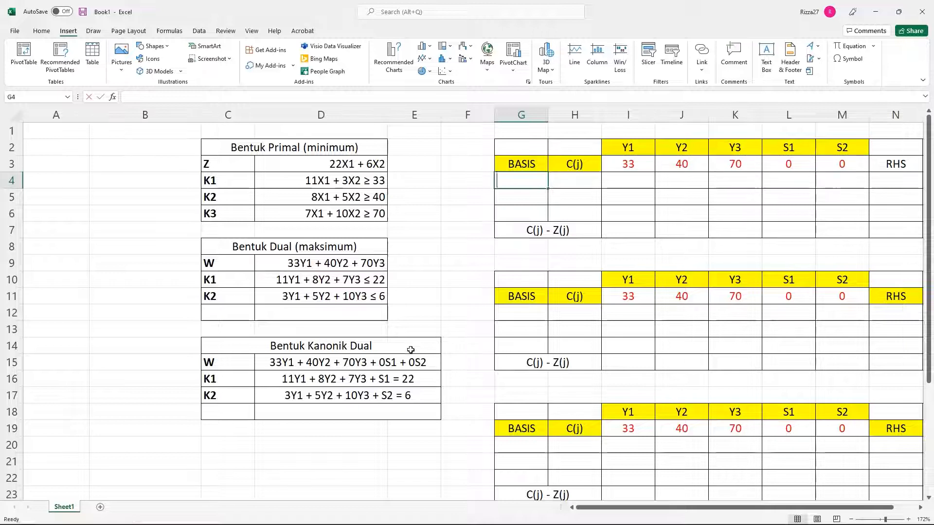
key(BackSpace)
text(S1)
click(510, 195)
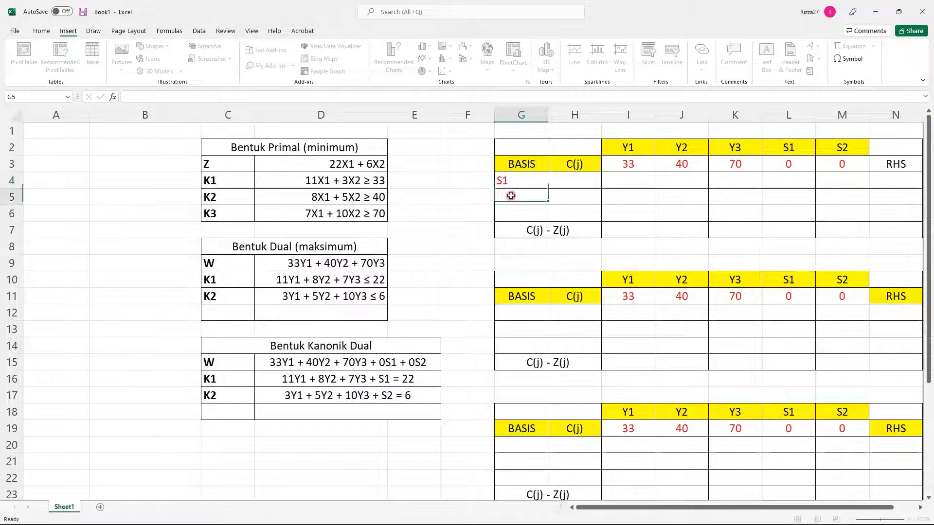
text(S2)
click(616, 210)
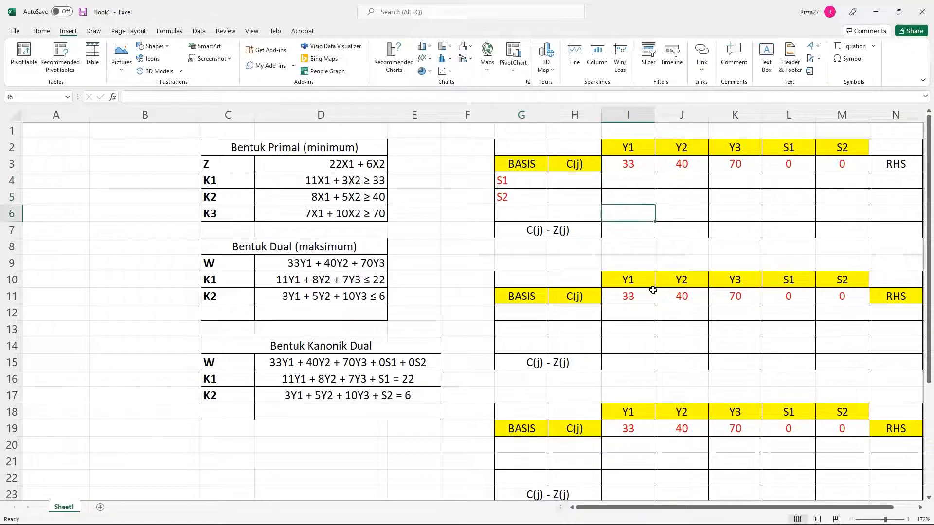
Enter 0 as the C(j) value for both basis variables in H4 and H5
click(566, 185)
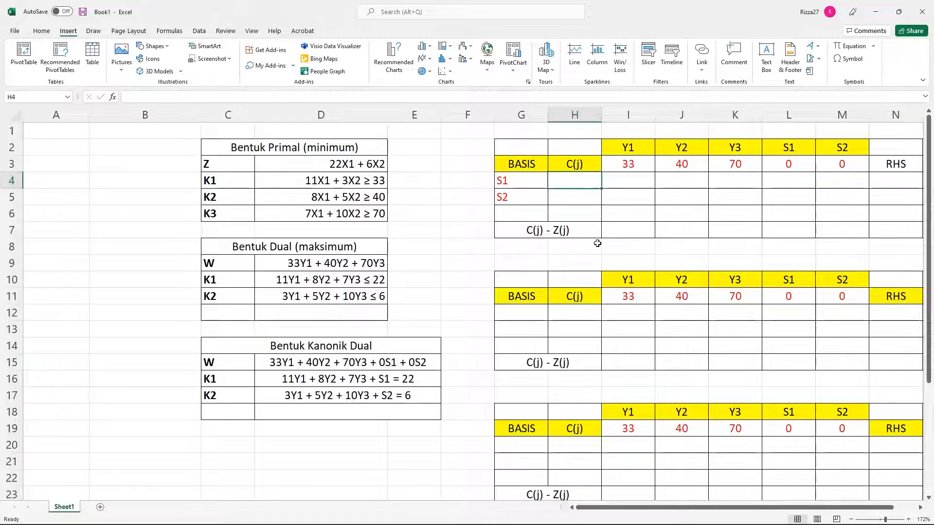
text(0)
key(Return)
text(0)
click(567, 232)
Center the basis names and their C(j) values in G4:H5 horizontally
drag(534, 181, 552, 198)
click(42, 31)
click(255, 66)
click(655, 262)
Enter the S1 row of the first simplex table in I4:N4 as 11, 8, 7, 1, 0 and 22
click(606, 181)
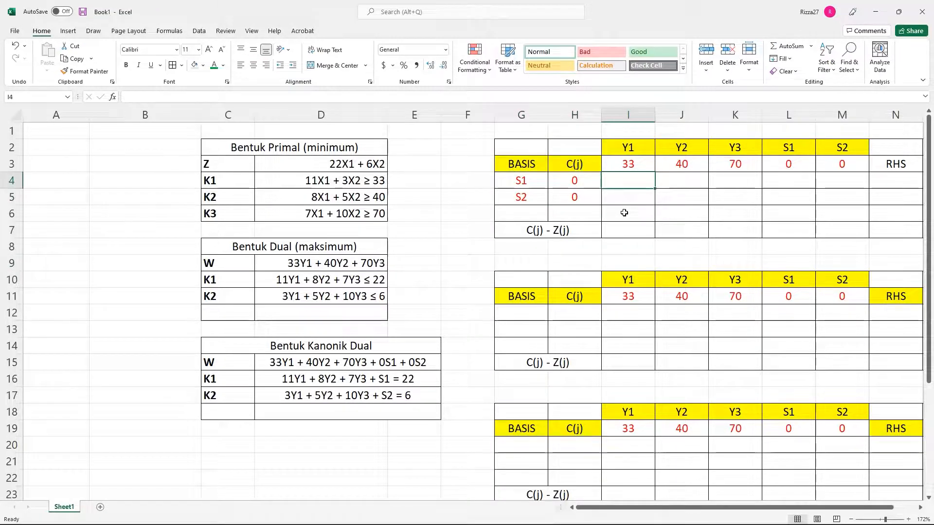
text(11)
key(Tab)
text(8)
key(Tab)
text(7)
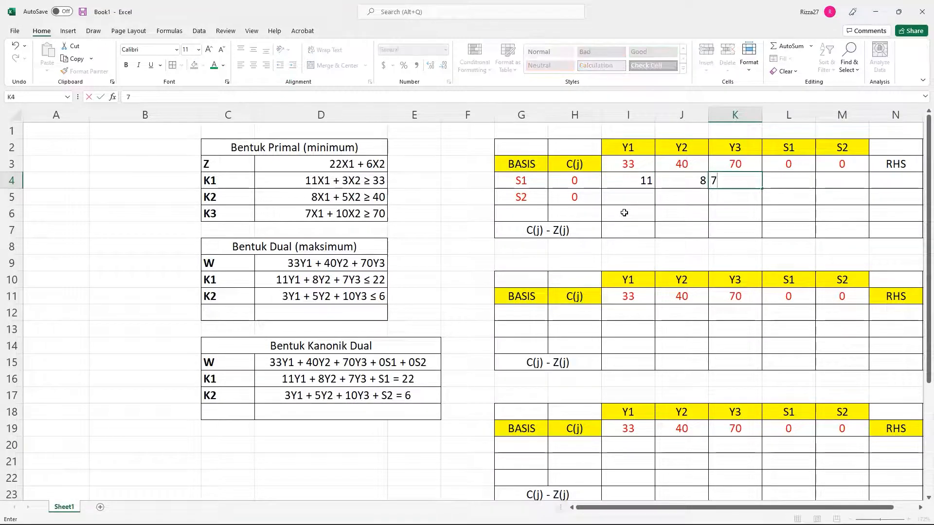
key(Tab)
text(1)
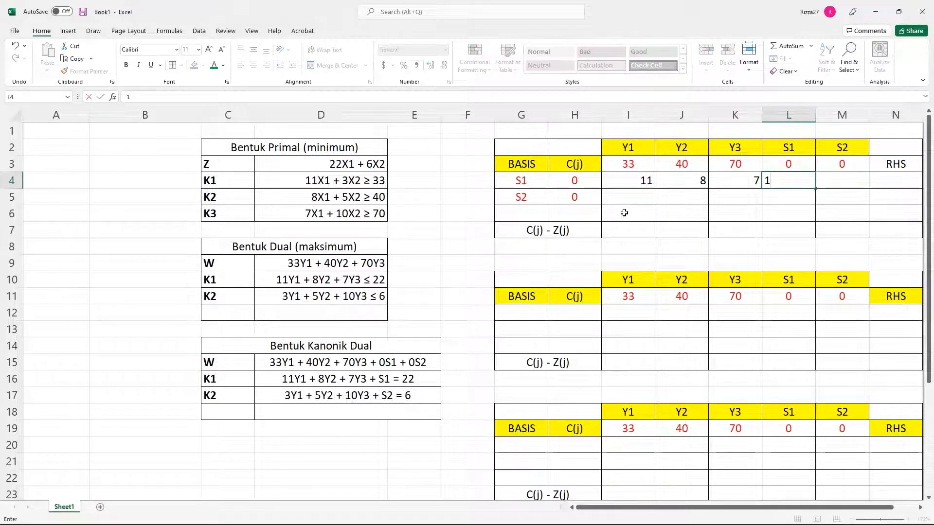
key(Tab)
text(0)
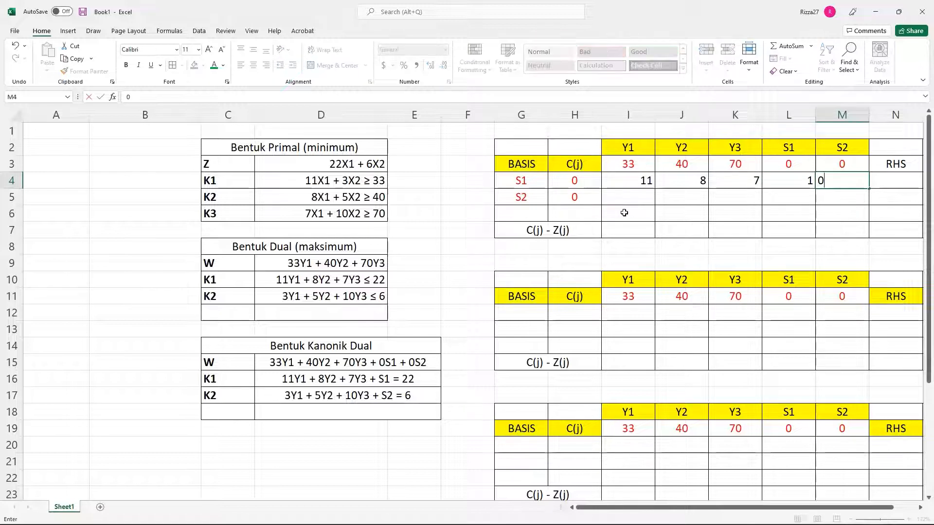
key(Tab)
text(2)
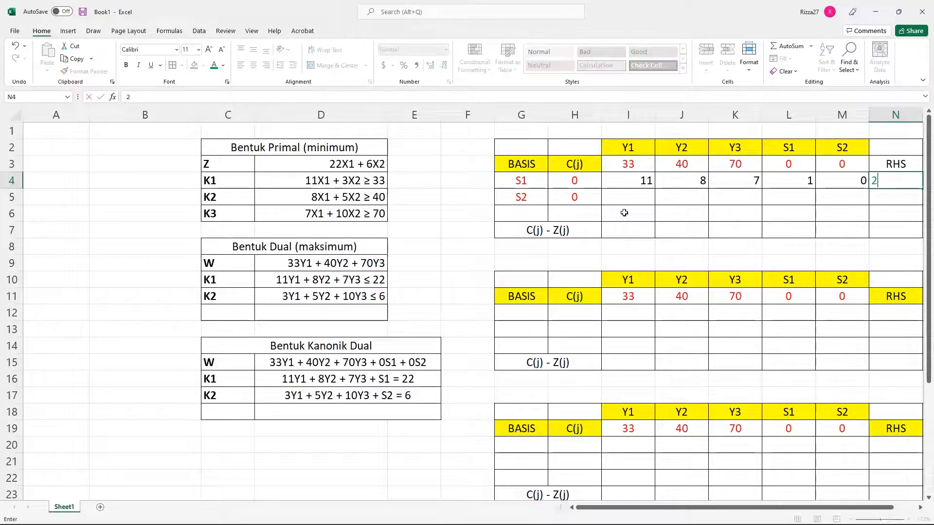
click(689, 281)
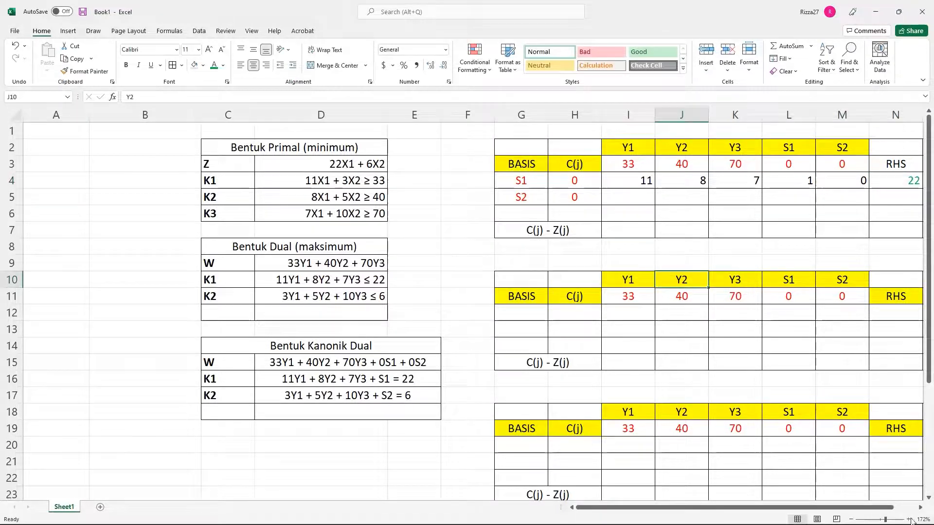
Enter the S2 row of the first simplex table in I5:N5 as 3, 5, 10, 0, 1 and 6
drag(885, 519, 889, 520)
scroll(683, 433, up, 1)
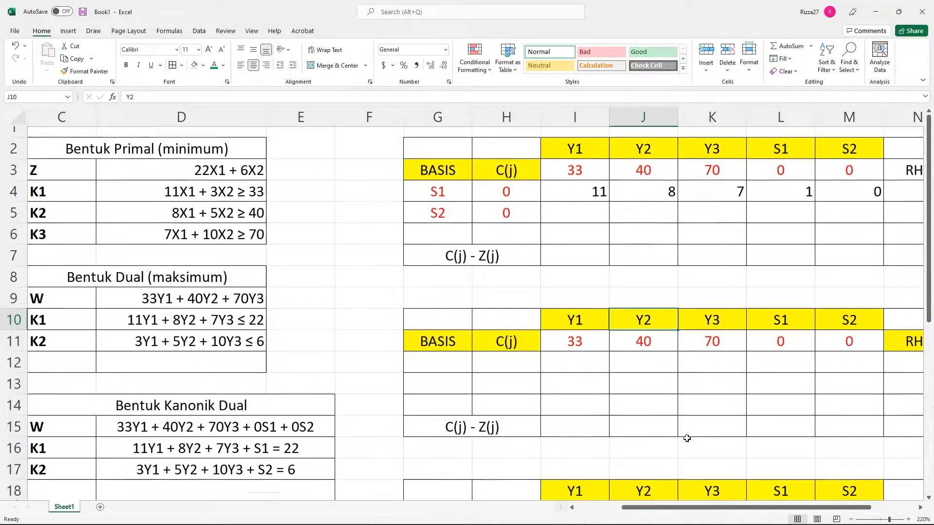
drag(710, 508, 733, 508)
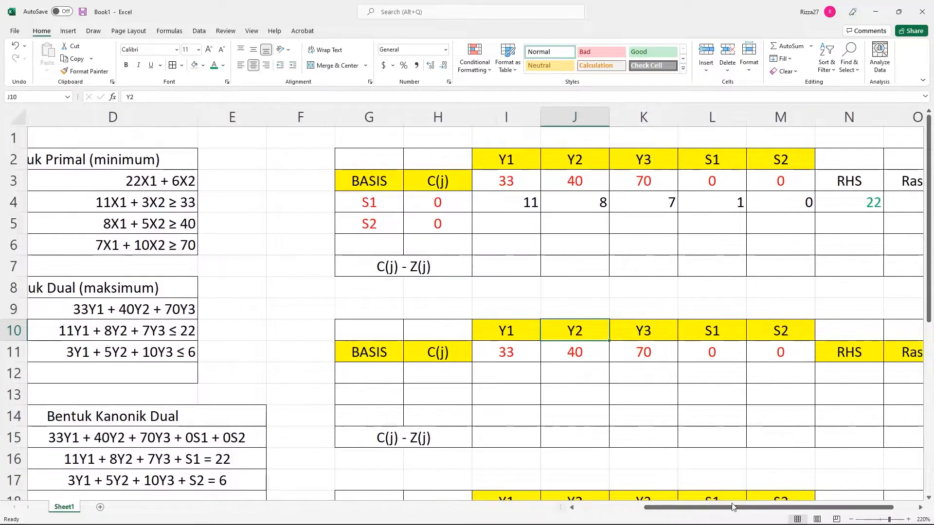
scroll(671, 394, down, 1)
scroll(671, 394, down, 1)
click(521, 158)
scroll(576, 238, up, 1)
text(3)
key(Tab)
text(5)
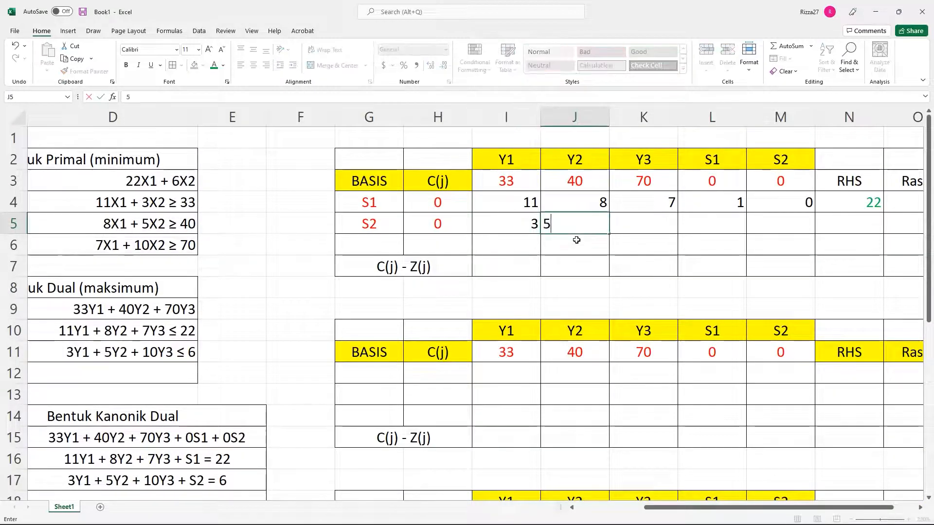
key(Tab)
text(10)
key(Tab)
text(0)
key(Tab)
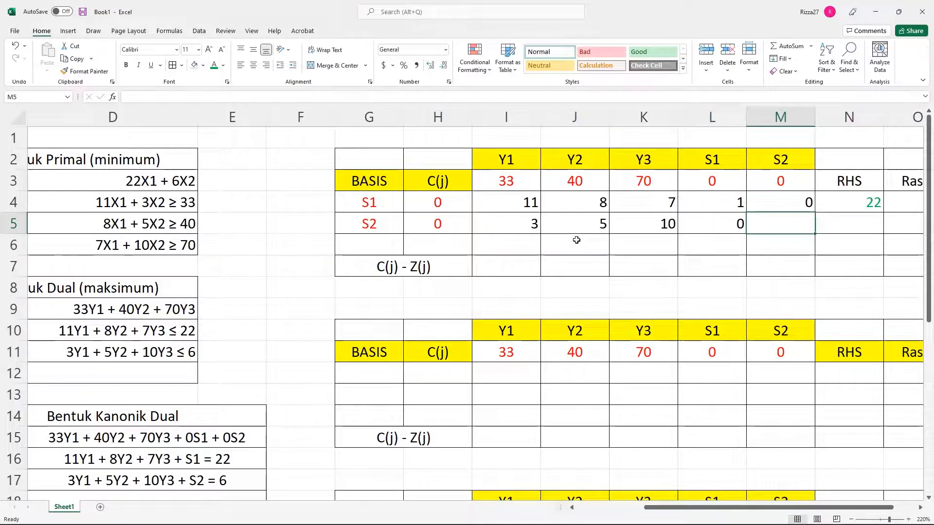
text(1)
key(Tab)
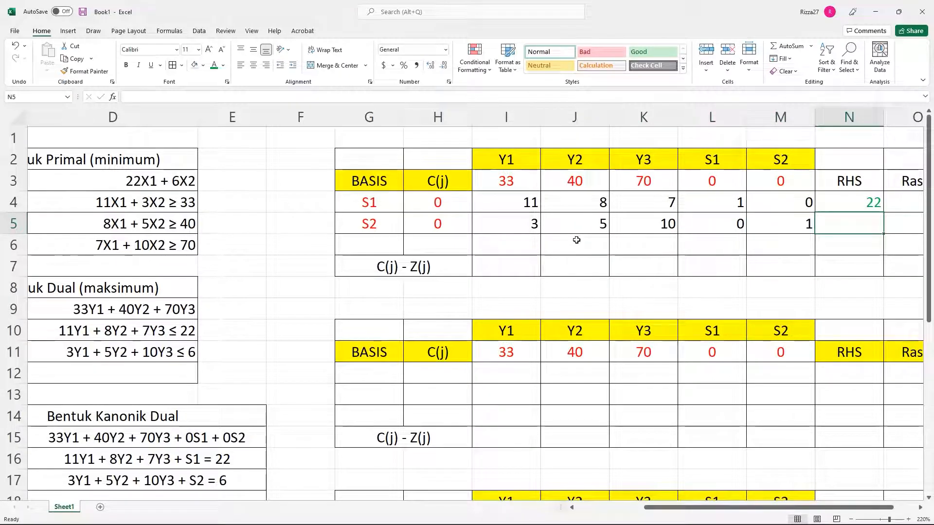
text(6)
click(657, 245)
Center the constraint coefficients and RHS values in I4:N5 horizontally
drag(499, 204, 852, 230)
click(255, 66)
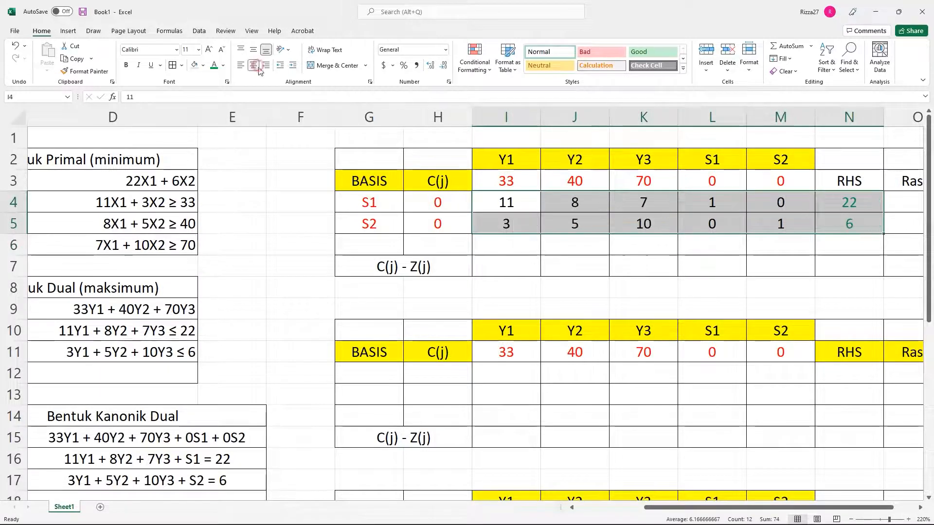
click(672, 307)
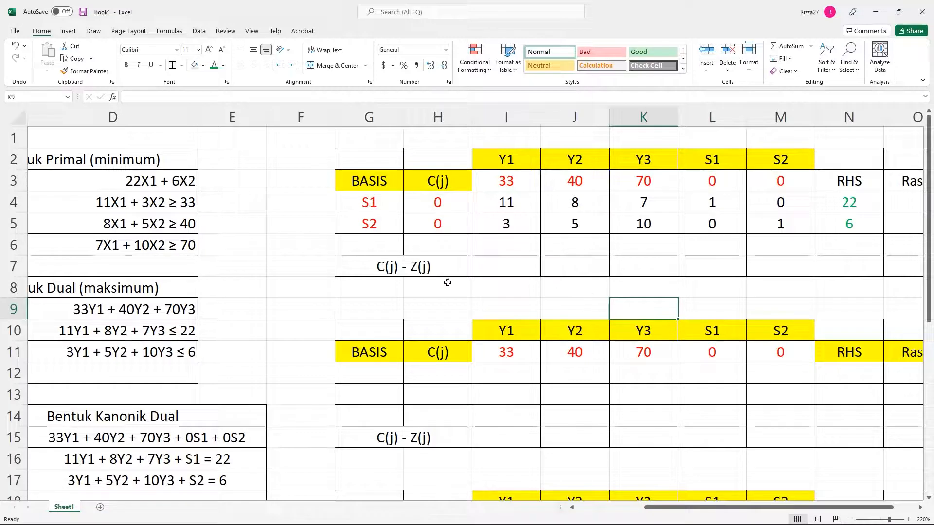
Merge G6:N6 into one centered cell and fill it with orange as a separator row
drag(401, 247, 834, 244)
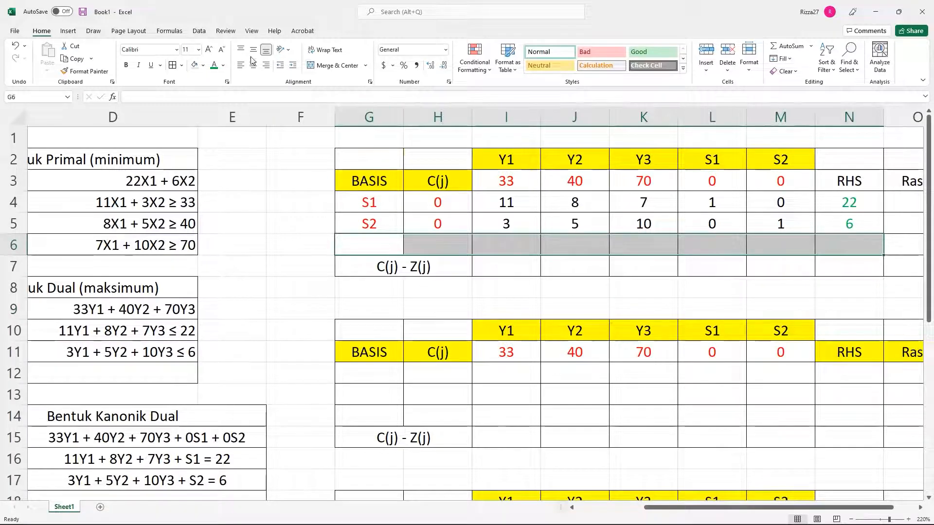
click(326, 64)
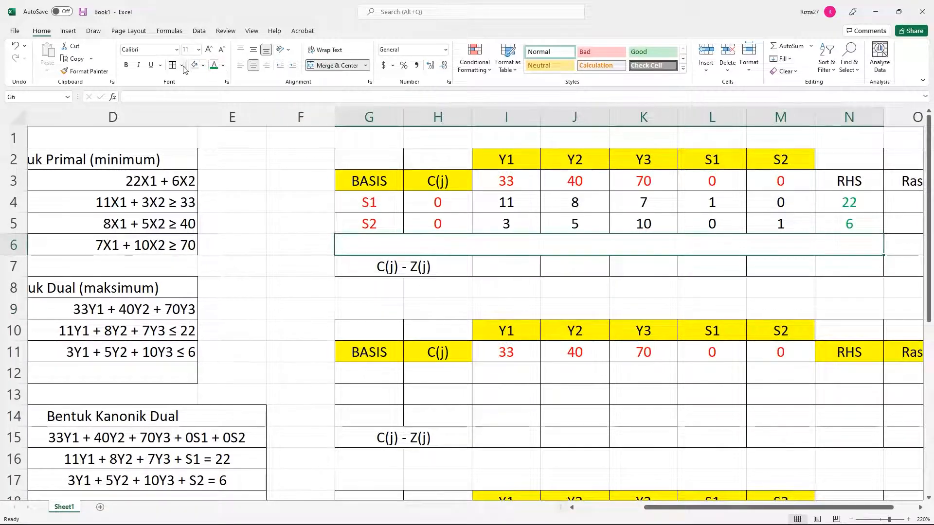
click(203, 65)
click(211, 149)
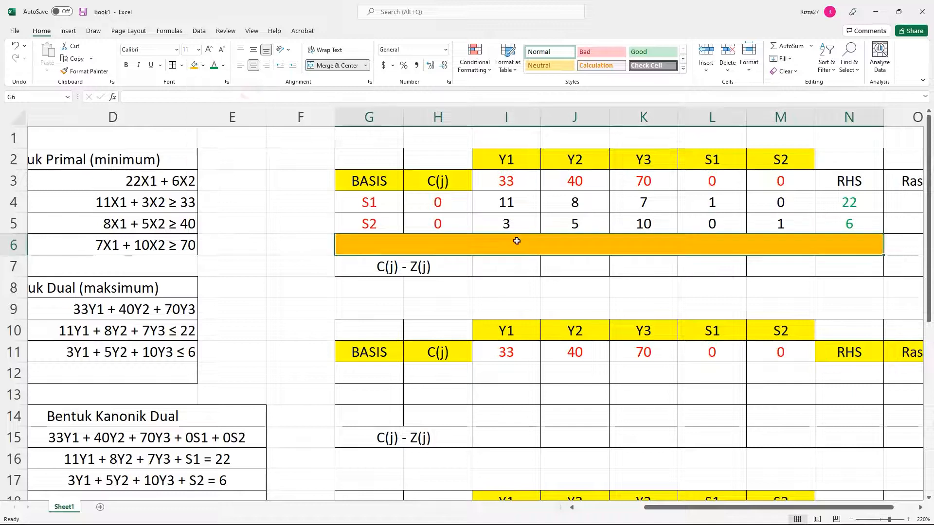
Begin the C(j) - Z(j) formula for Y1 in I7 as =I3-($H$4*I4, with an absolute reference to the S1 coefficient
click(521, 261)
click(436, 99)
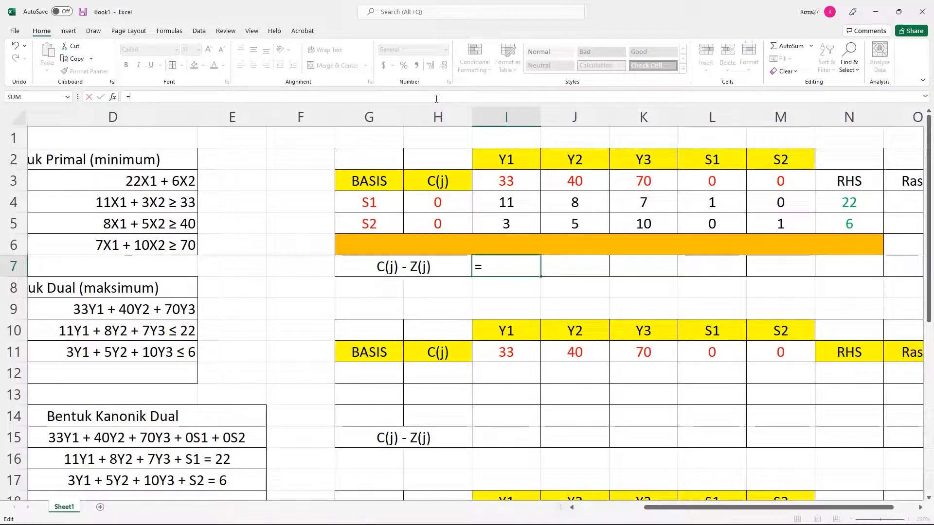
click(515, 178)
text(-)
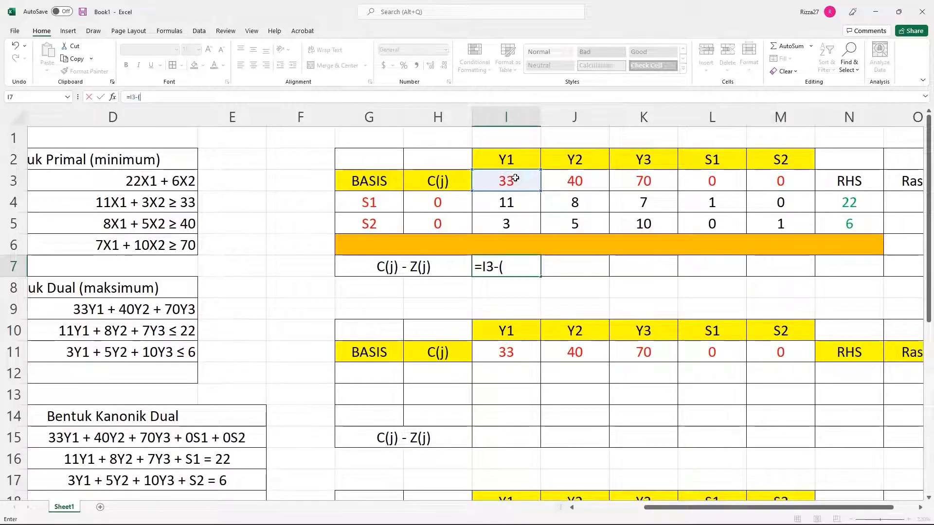
text(()
click(455, 200)
text(*)
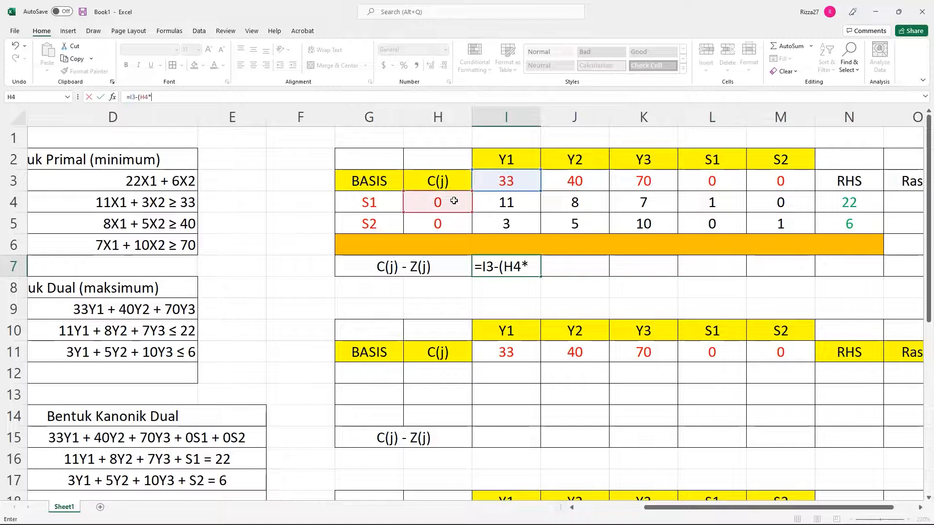
click(485, 196)
click(141, 98)
text($)
click(148, 98)
text($)
click(172, 100)
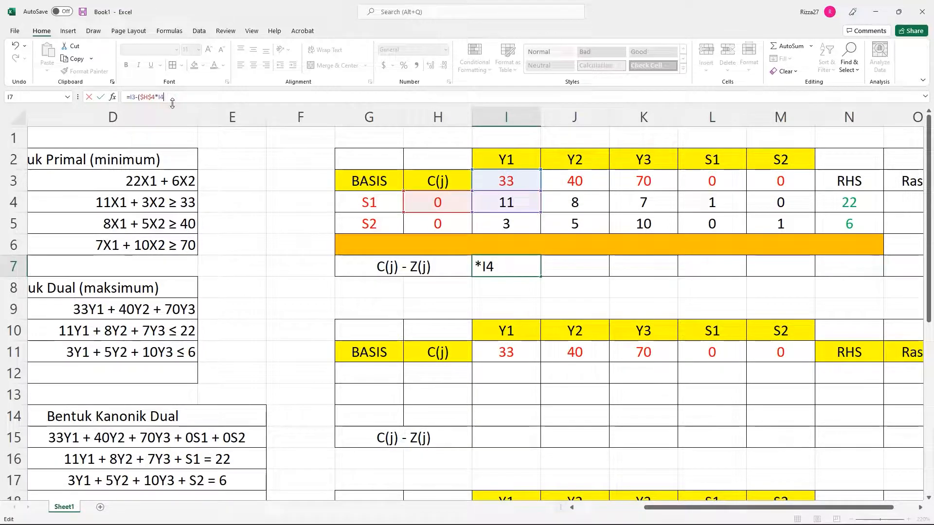
Complete the I7 formula with the S2 product so that it reads =I3-($H$4*I4+$H$5*I5)
text(+)
click(447, 227)
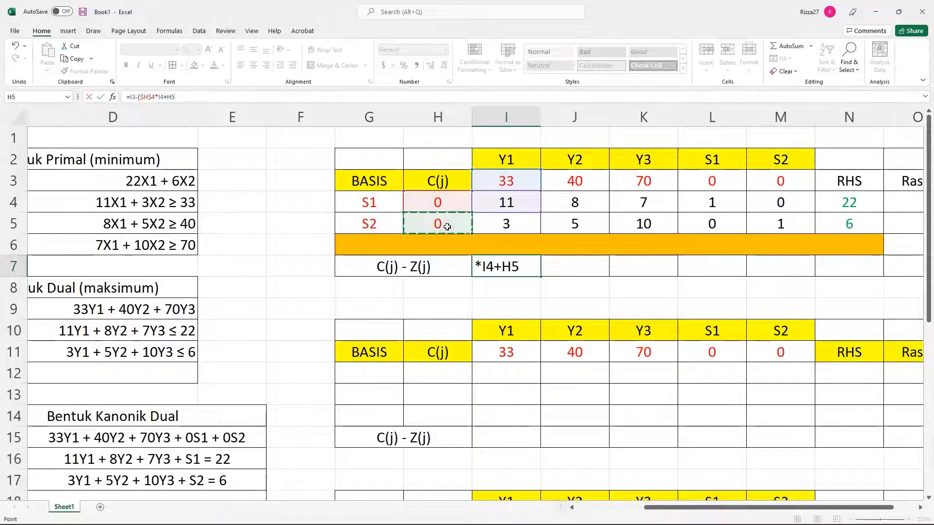
text(*)
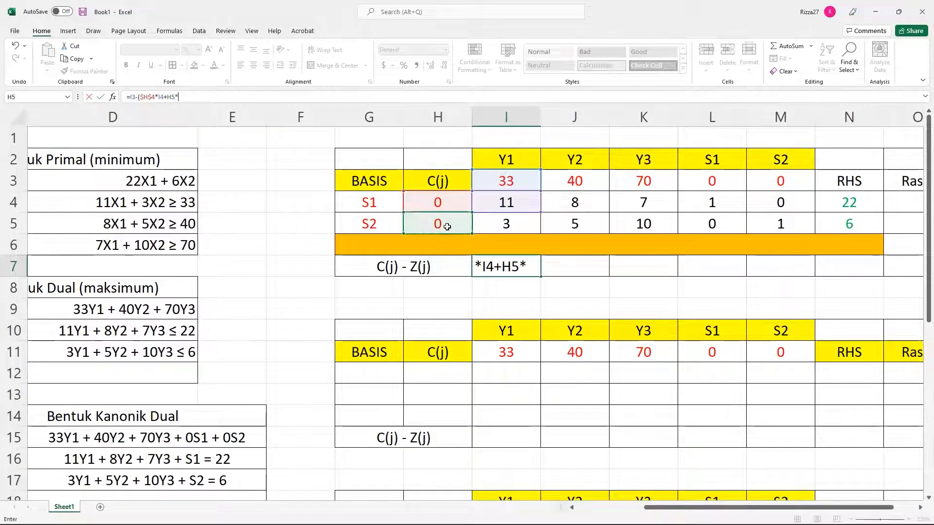
click(504, 224)
click(168, 97)
text(#)
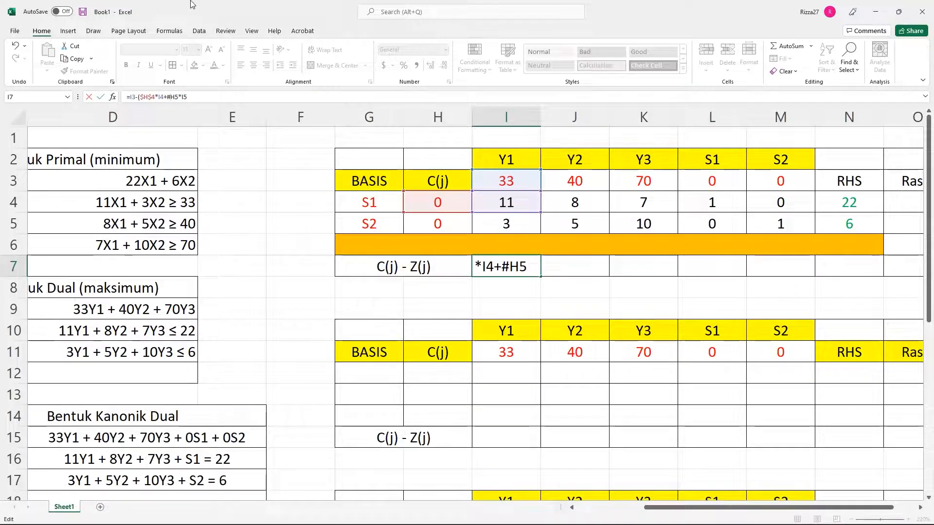
key(BackSpace)
text($)
key(Right)
text($)
key(Right)
key(Return)
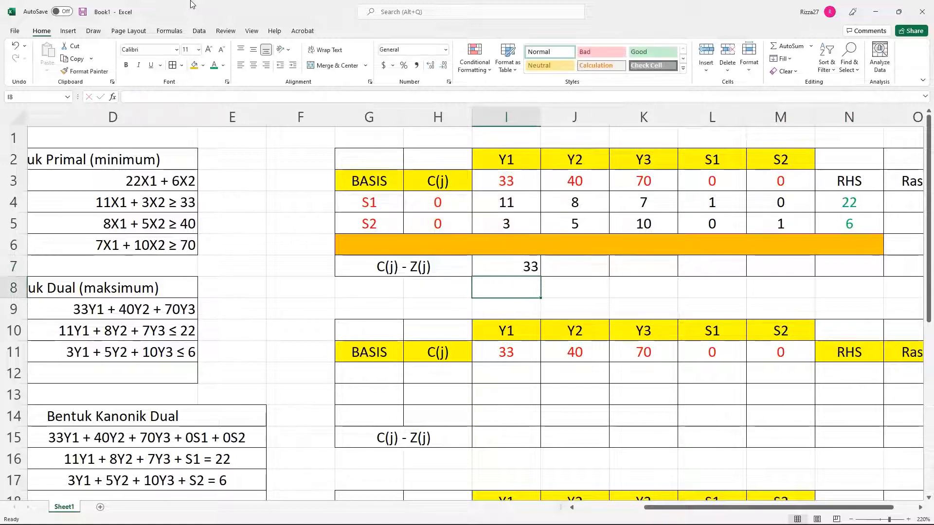
Copy the C(j) - Z(j) formula from I7 across to M7 and center the row's values
click(485, 265)
drag(540, 276, 821, 274)
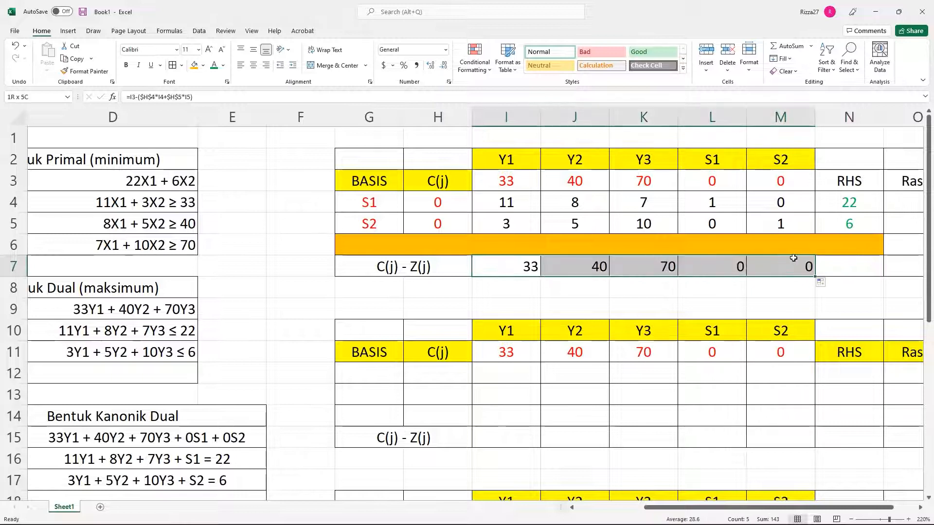
click(598, 305)
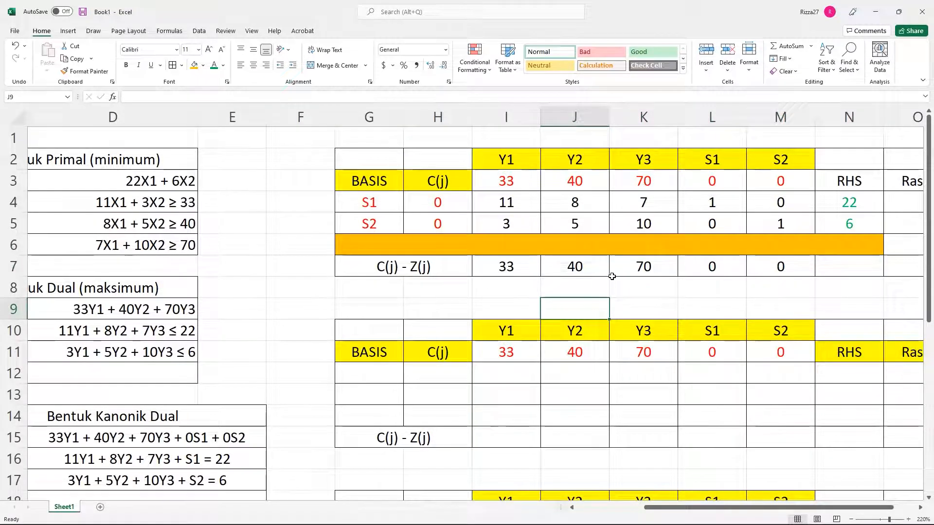
Mark Y3 as the key column of the first table by filling K3:K5 with light orange
click(636, 267)
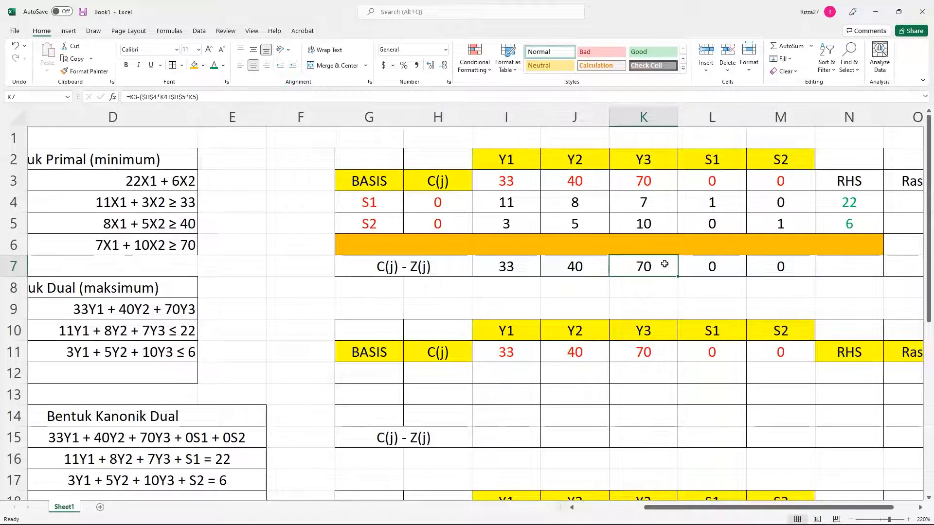
click(701, 261)
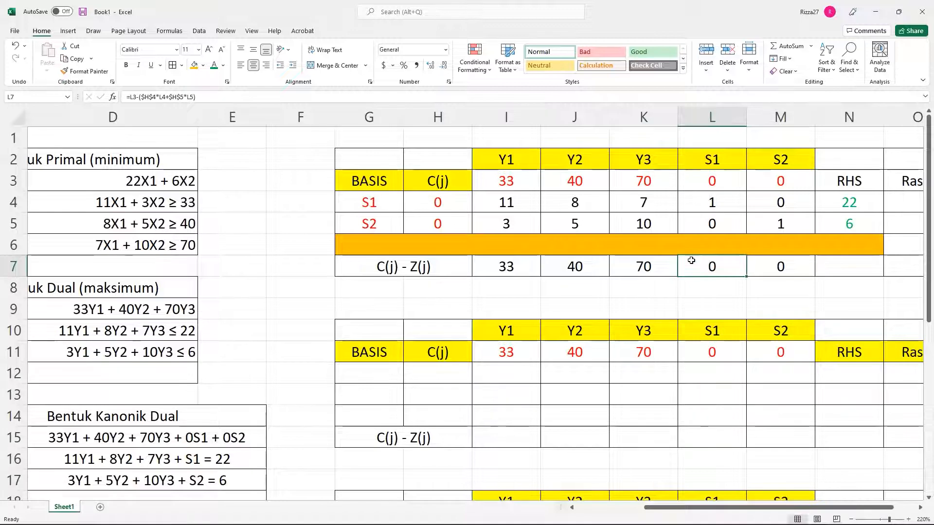
drag(665, 266, 657, 227)
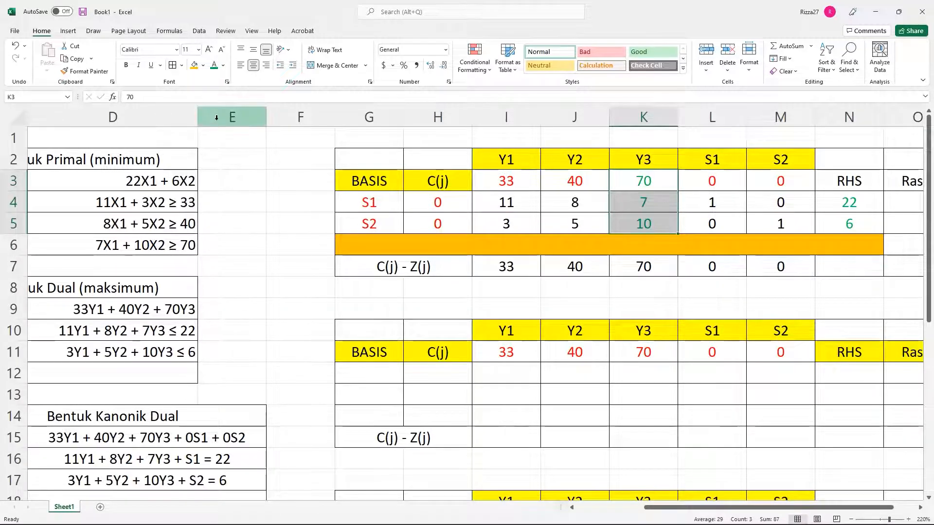
click(203, 66)
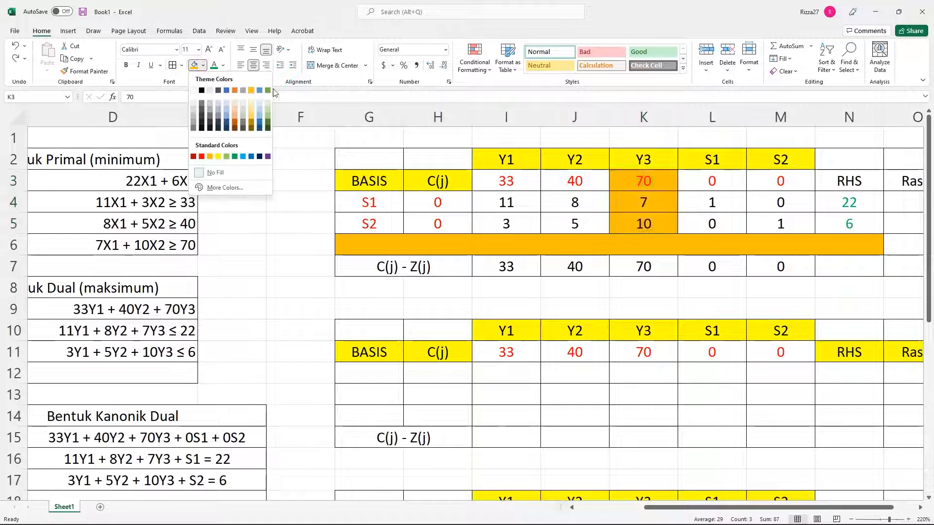
click(253, 110)
Calculate the ratios of the first table by entering =N4/K4 in O4 and filling it down to O5
click(897, 201)
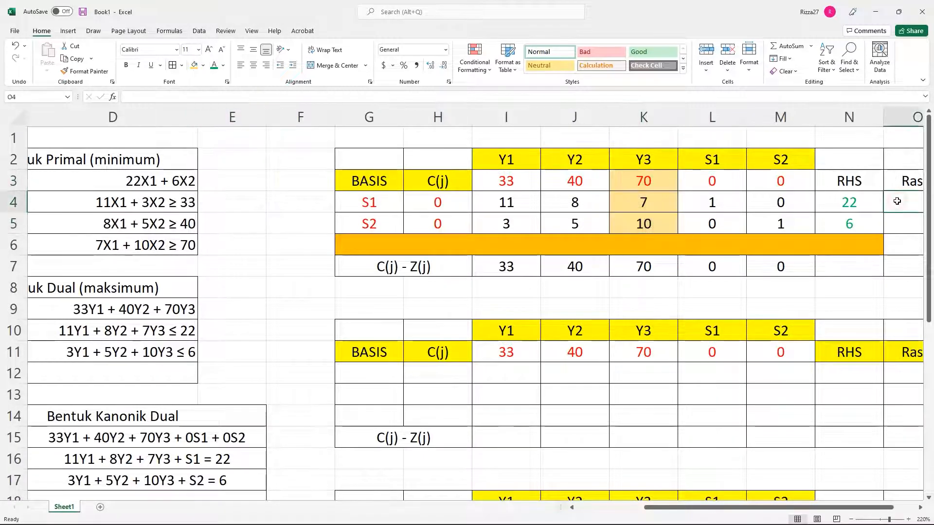
text(=)
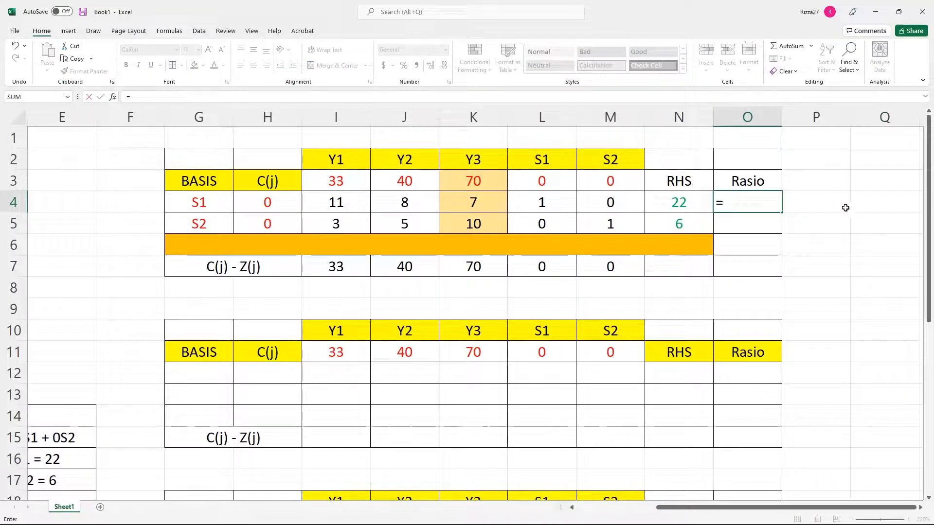
click(681, 210)
text(/)
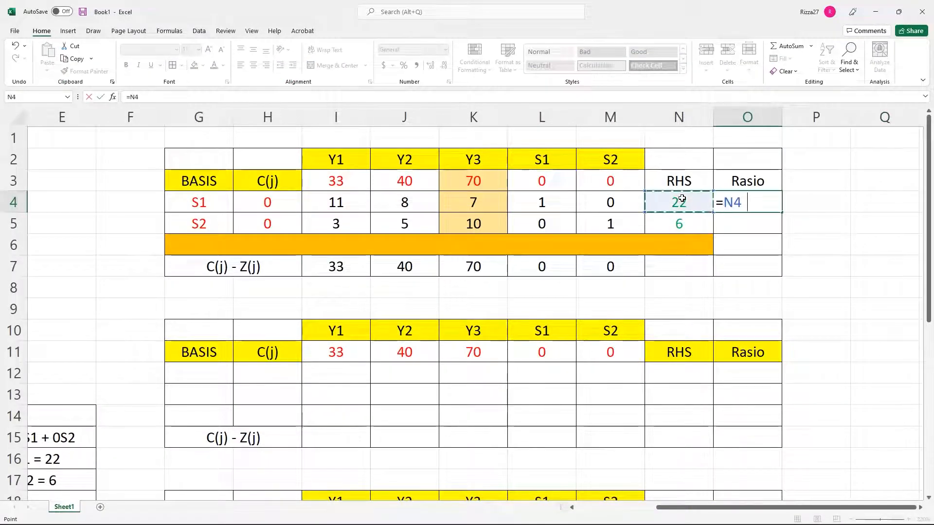
click(472, 201)
key(Return)
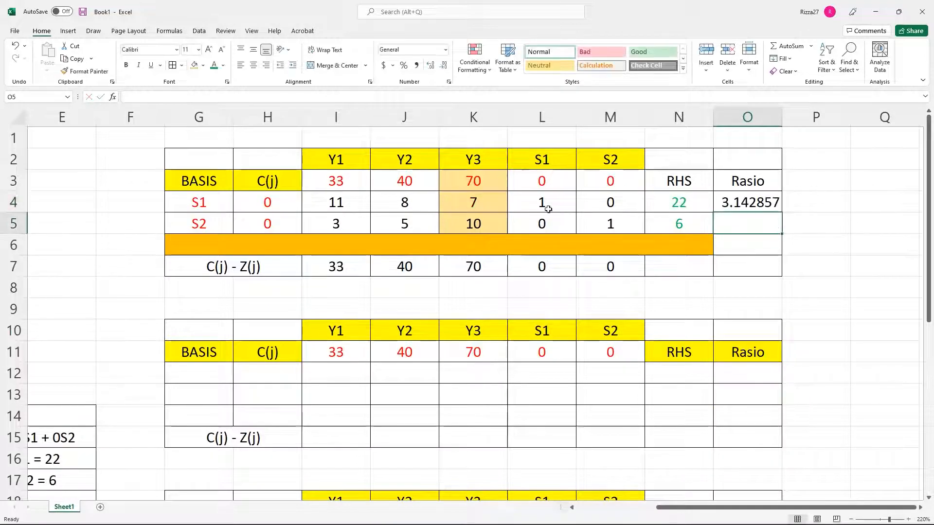
click(728, 205)
drag(781, 214, 786, 223)
click(821, 218)
click(758, 204)
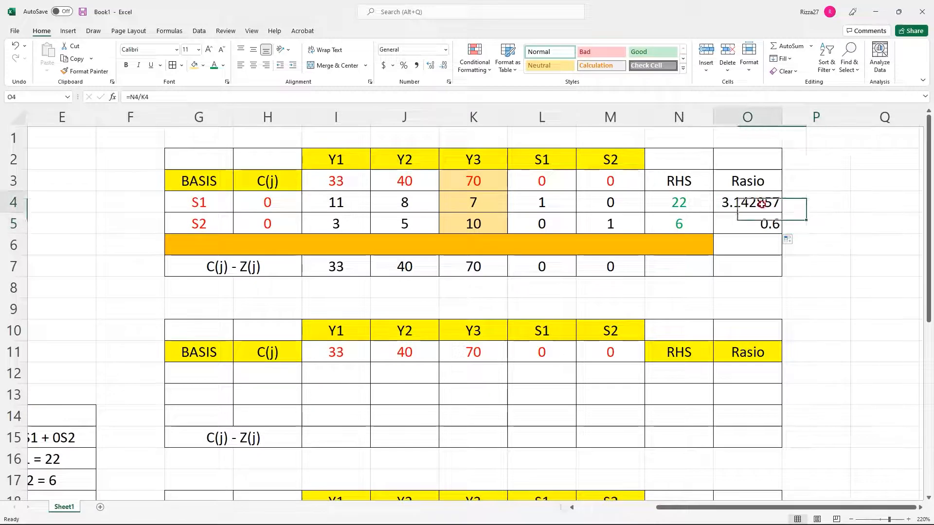
Show the first ratio in O4 with two decimals and center the ratios in O4:O5
click(441, 68)
click(441, 67)
click(441, 70)
click(441, 70)
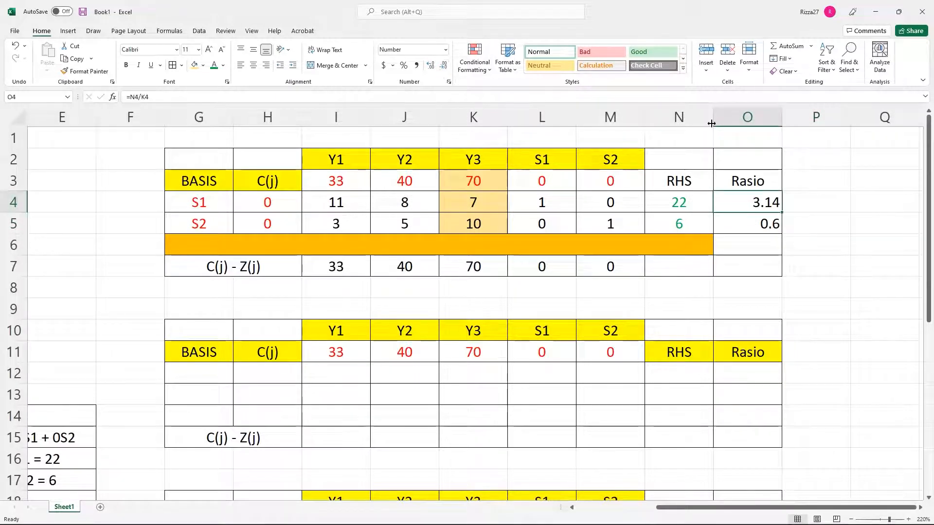
click(766, 223)
drag(755, 207, 751, 222)
click(254, 66)
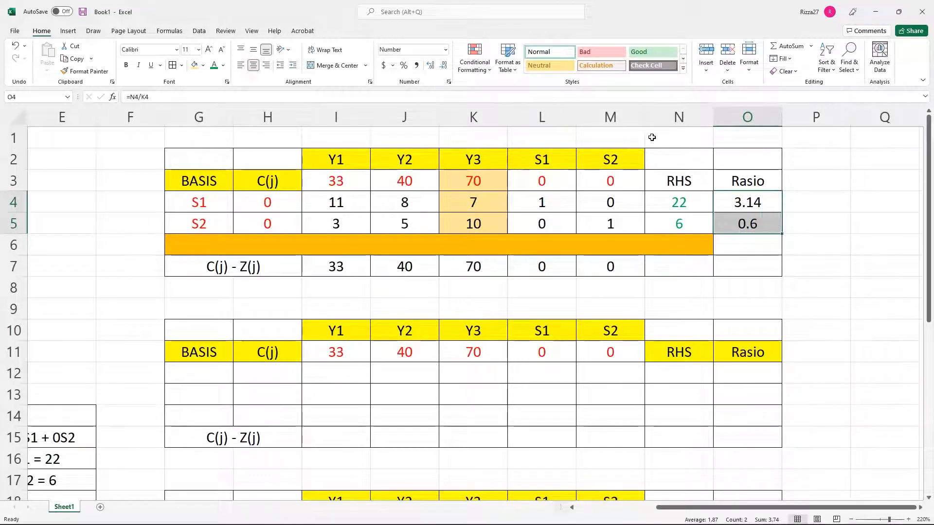
click(800, 158)
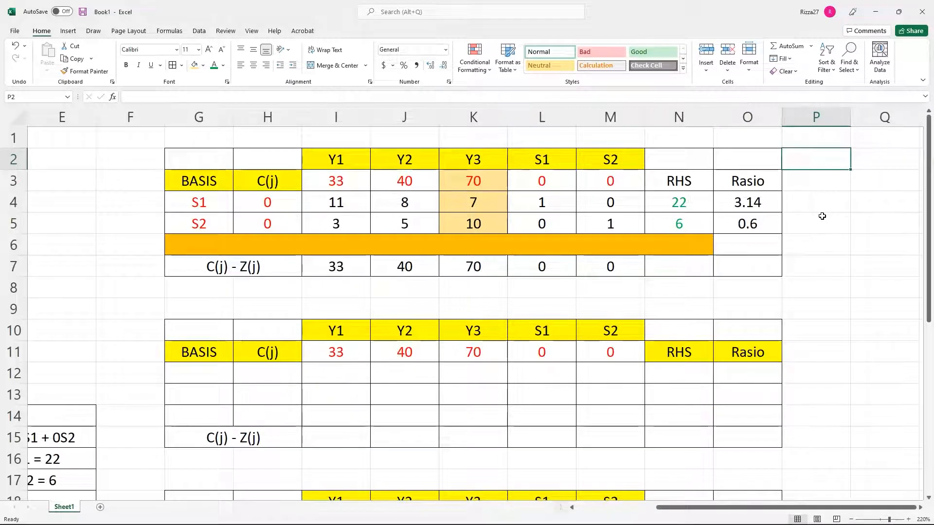
Mark the S2 row as the key row of the first table by filling G5:O5 with light gray
click(755, 224)
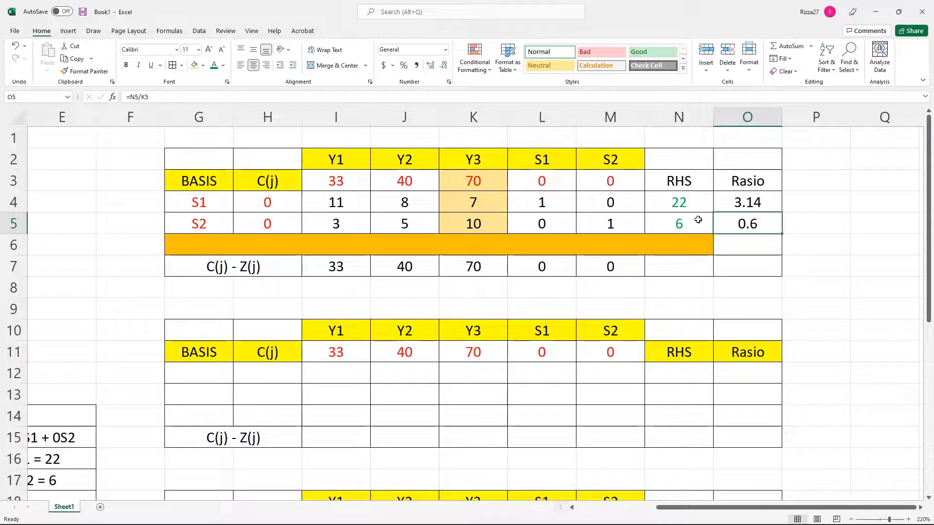
drag(733, 217, 208, 222)
click(203, 66)
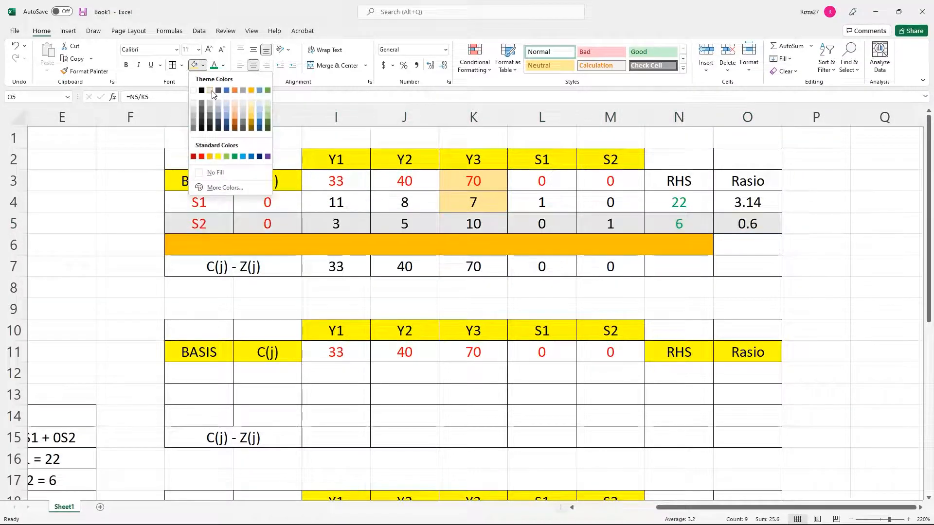
click(241, 112)
click(617, 290)
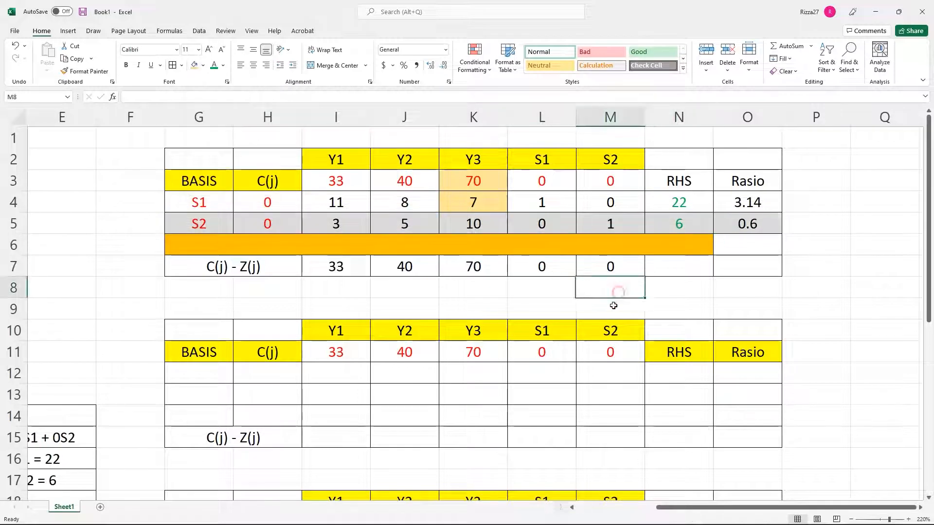
Mark the pivot element K5, where the key row meets the key column, with a yellow fill
drag(750, 224, 364, 232)
click(491, 226)
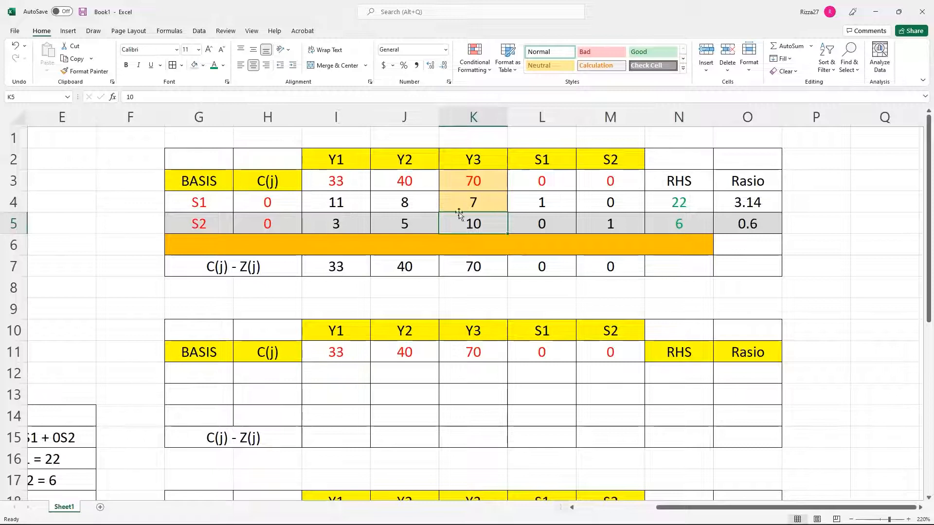
click(203, 66)
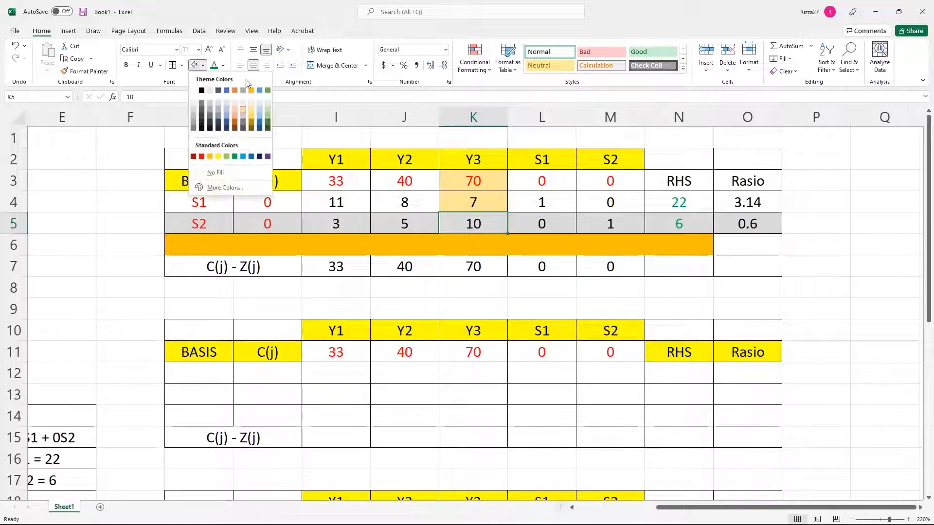
click(218, 156)
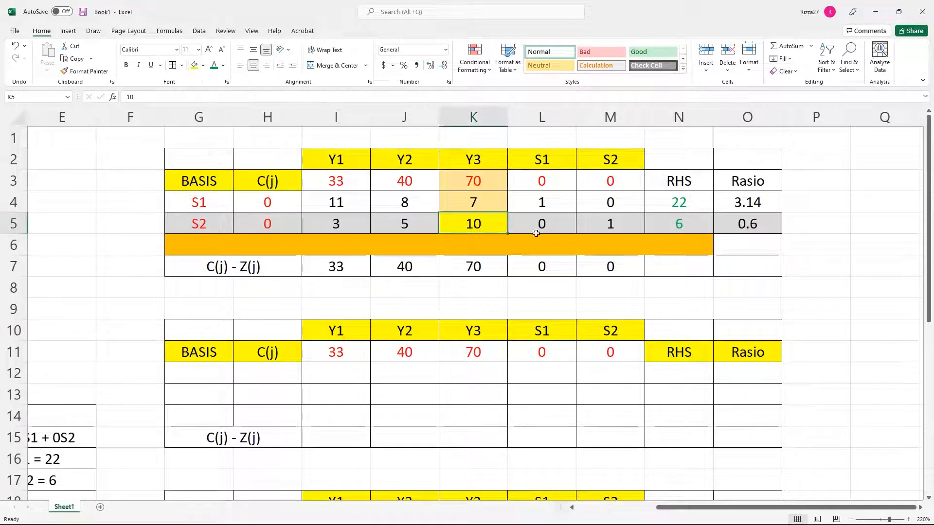
click(559, 270)
Label the entering variable "Y3 Masuk" in K8 and the leaving variable "S2 Keluar" in P5
click(452, 287)
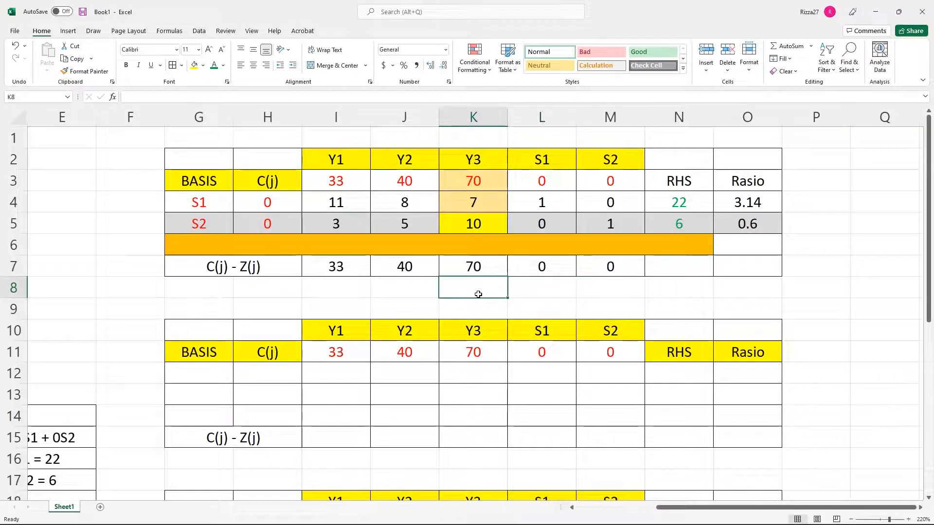
text(Y3 Masuk)
key(Return)
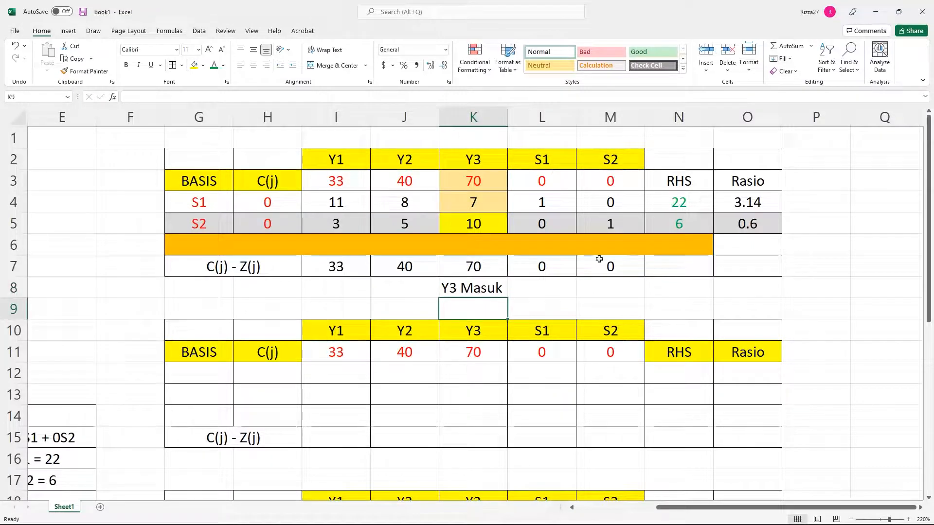
click(838, 222)
text(S2)
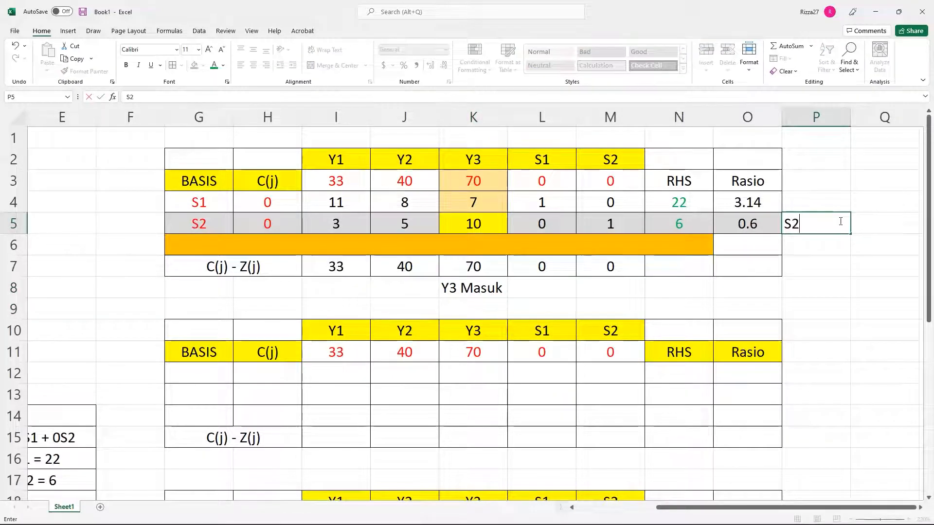
text( Keluar)
key(Return)
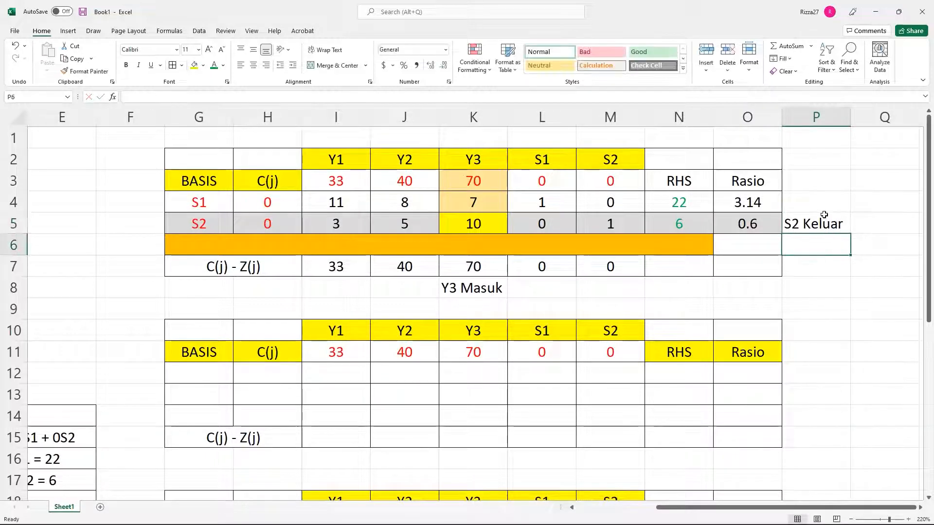
Enter the second table's basis rows: S1 with C(j) 0 in G12:H12 and Y3 with C(j) 70 in G13:H13
click(212, 383)
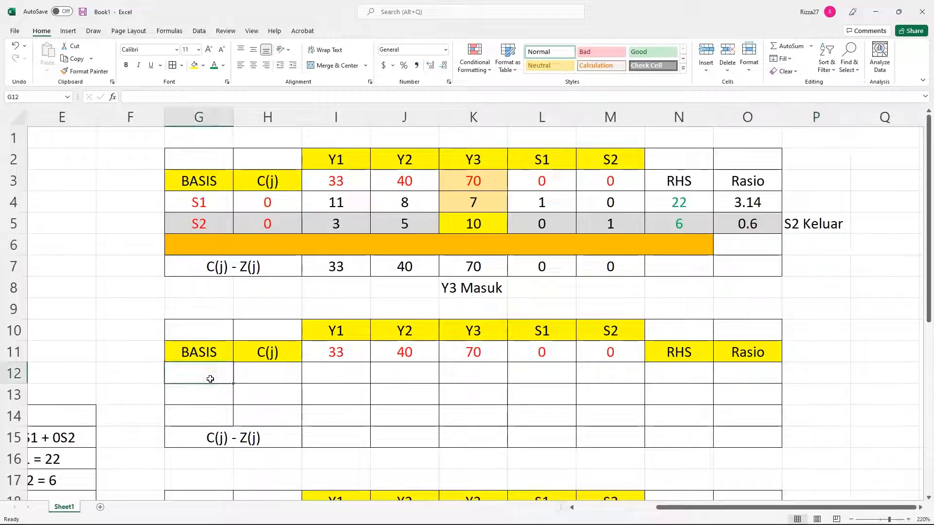
text(S1)
click(253, 375)
text(0)
key(Return)
click(208, 389)
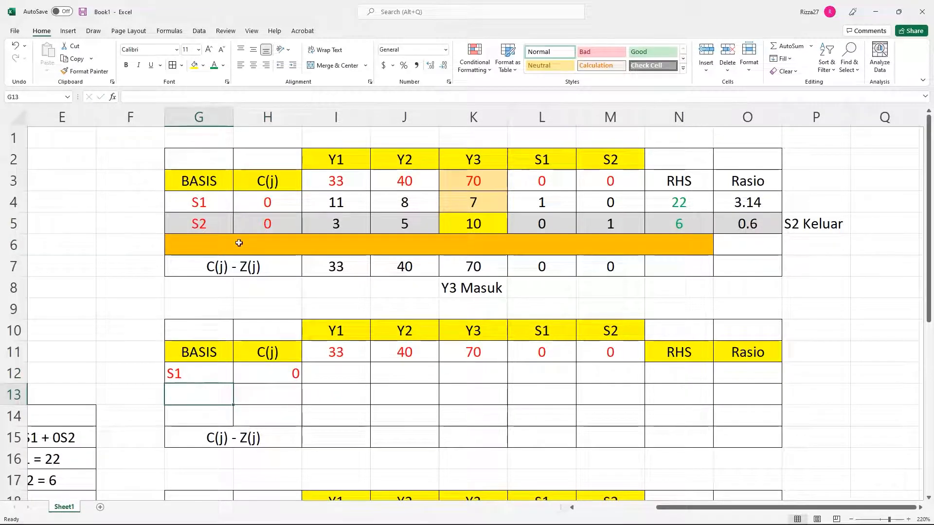
text(Y3)
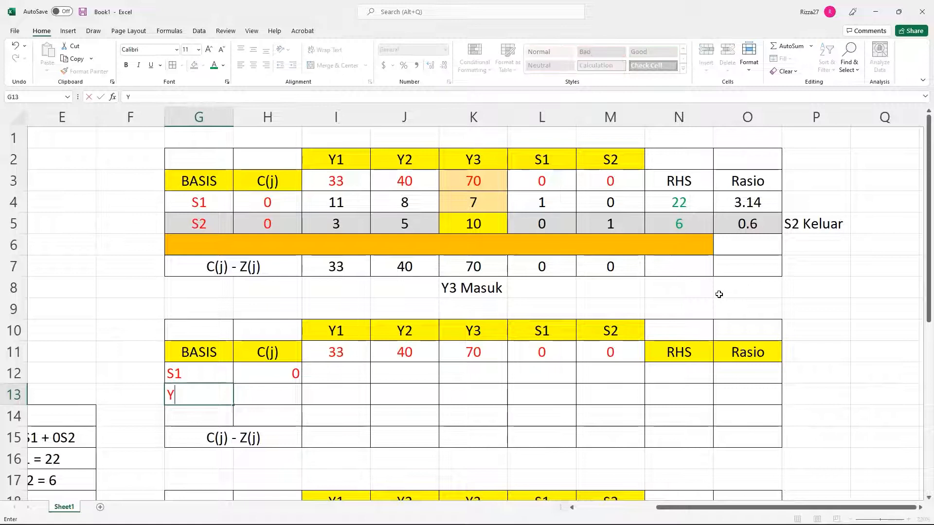
key(Tab)
text(70)
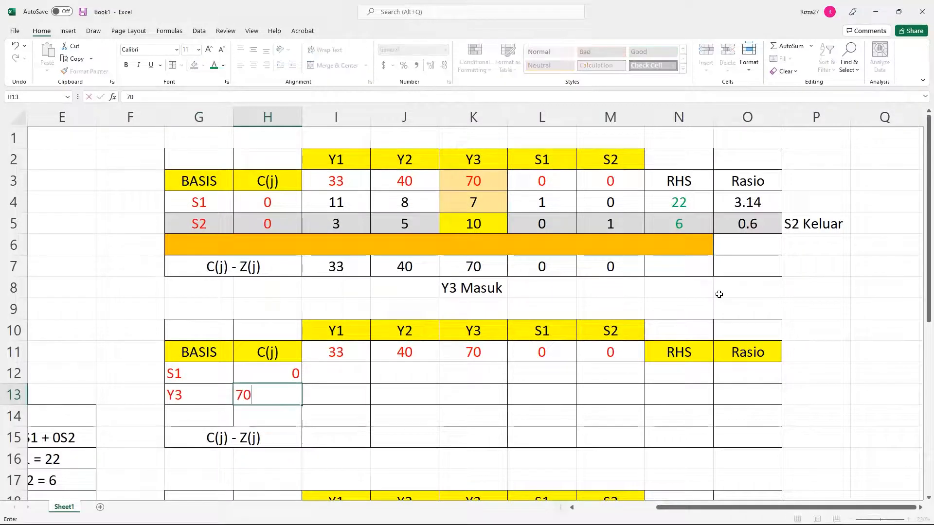
click(574, 407)
Center the basis names and C(j) values in G12:H13
click(213, 371)
drag(213, 370, 272, 393)
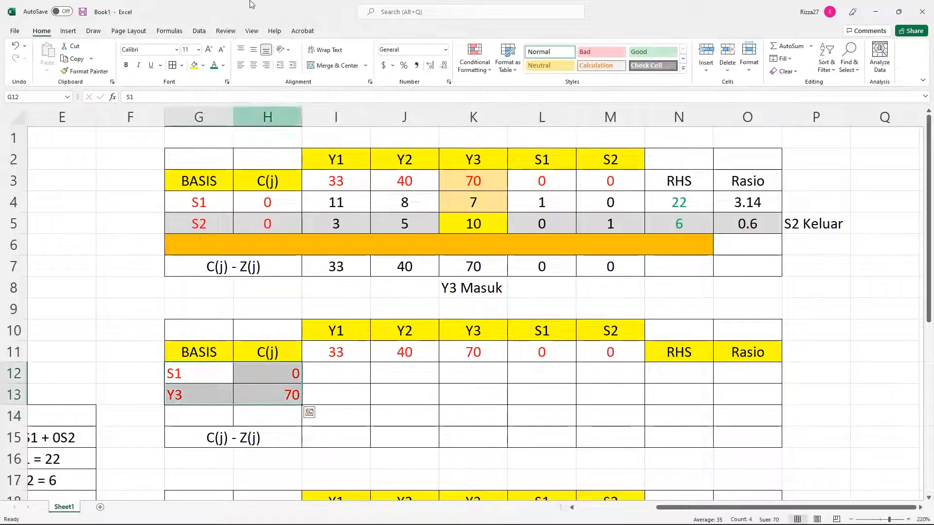
click(253, 66)
click(430, 435)
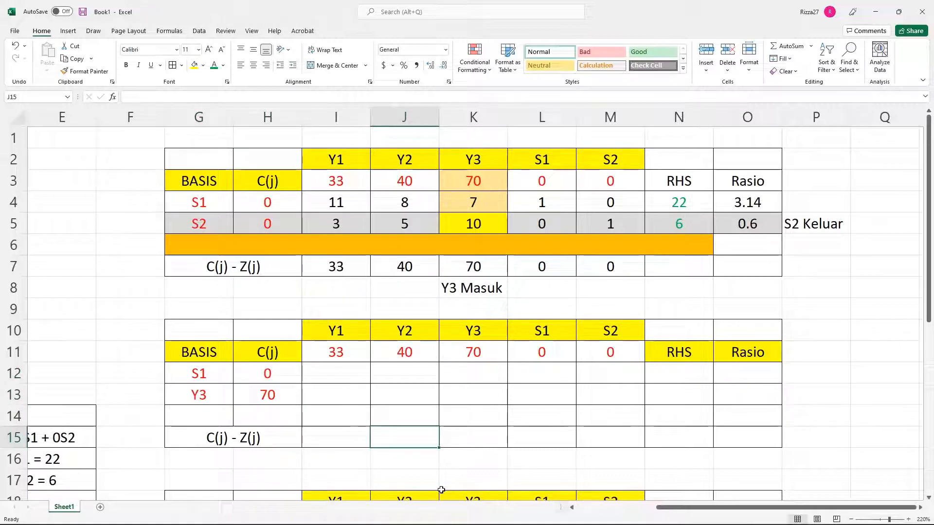
Divide the pivot element by itself for the new Y3 row by entering =K5/10 in K13
scroll(442, 426, down, 1)
scroll(423, 407, up, 1)
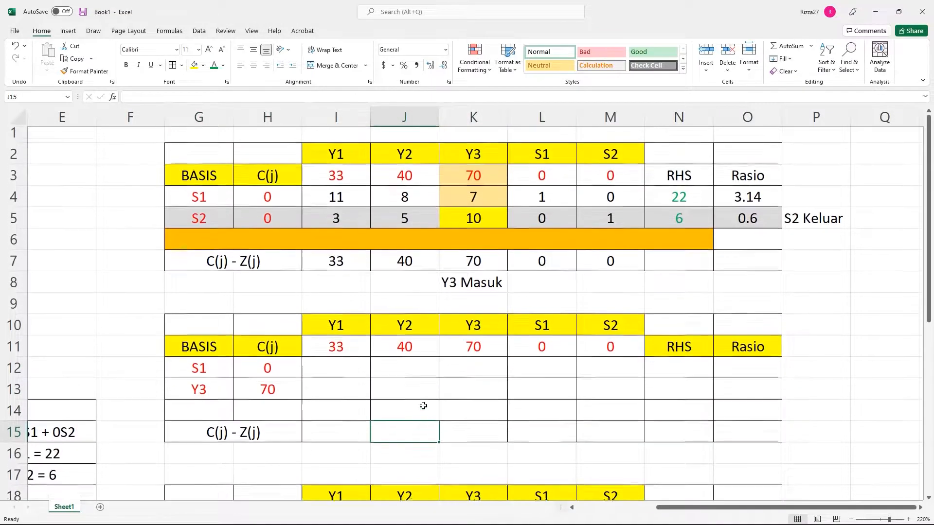
click(481, 236)
click(477, 229)
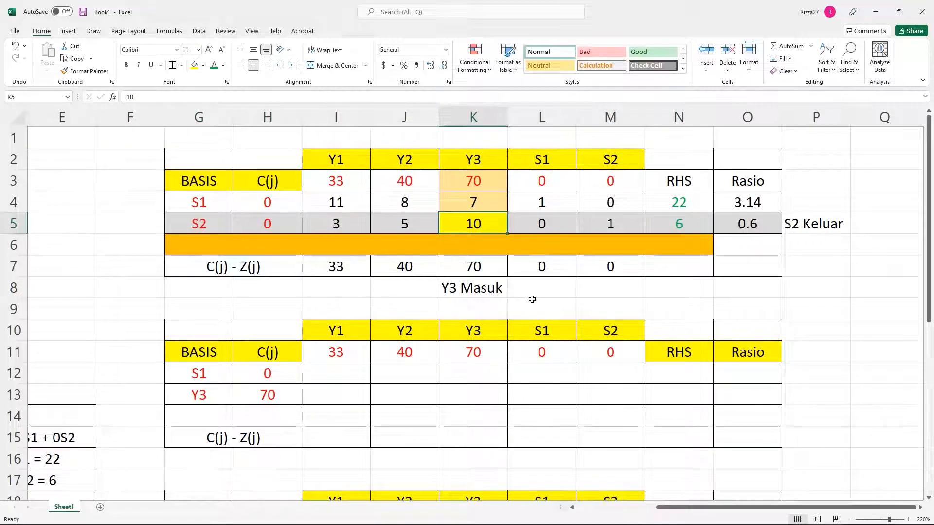
click(495, 392)
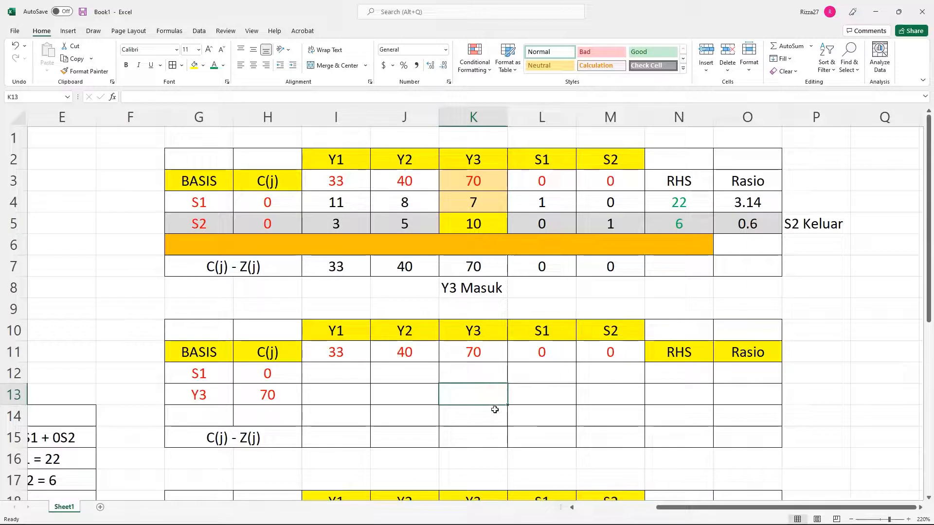
click(378, 98)
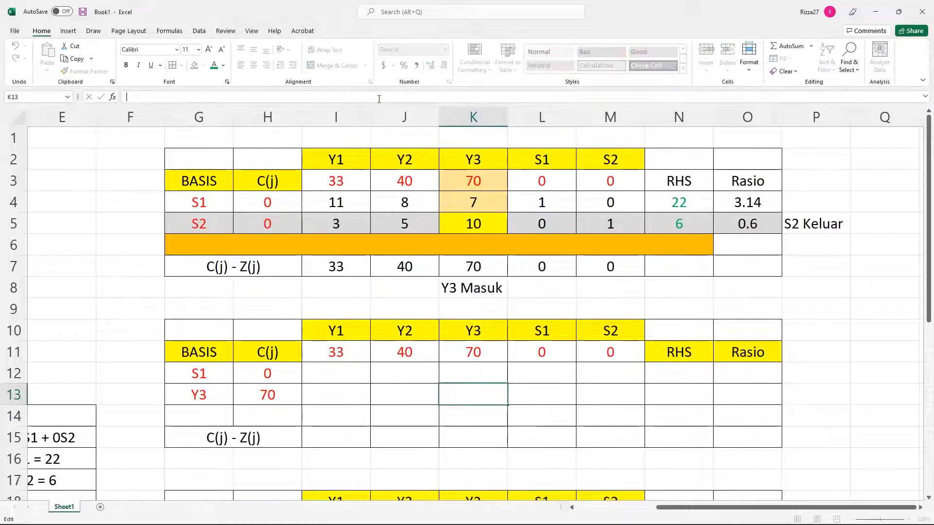
text(=)
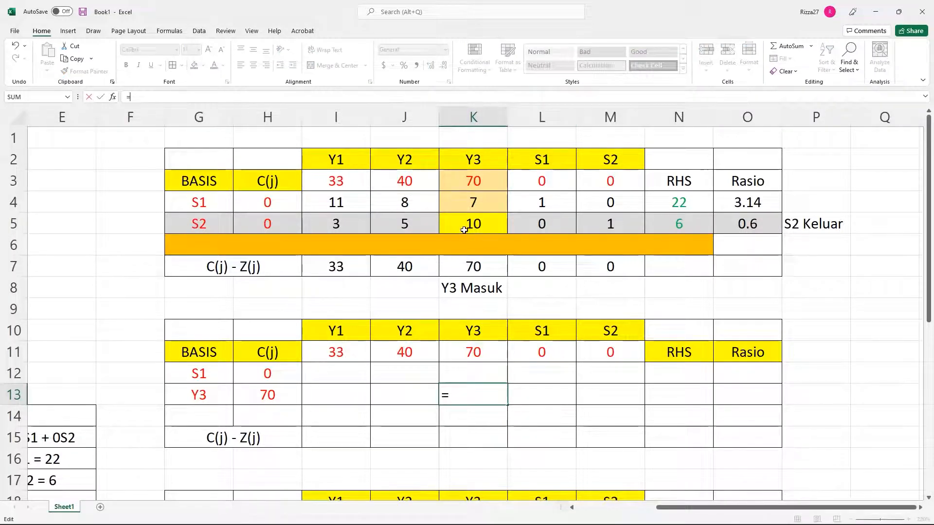
click(464, 230)
text(/10)
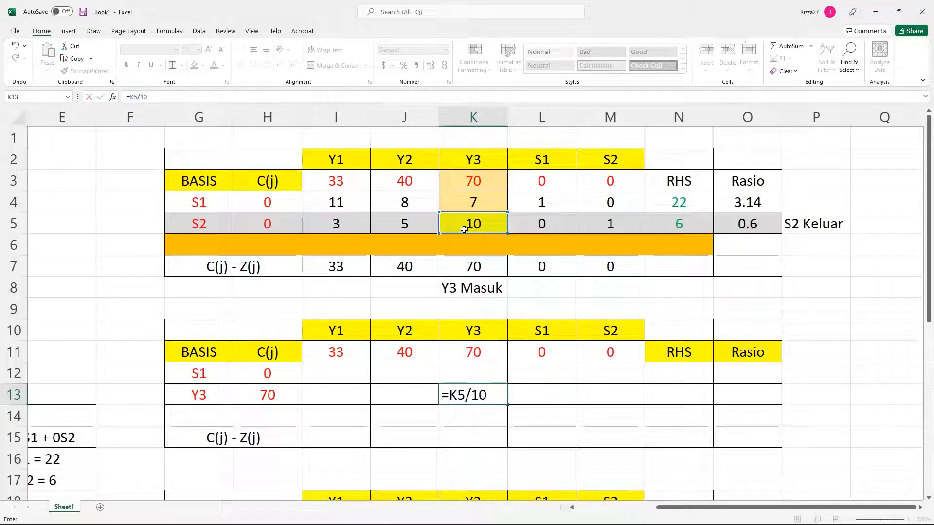
key(Return)
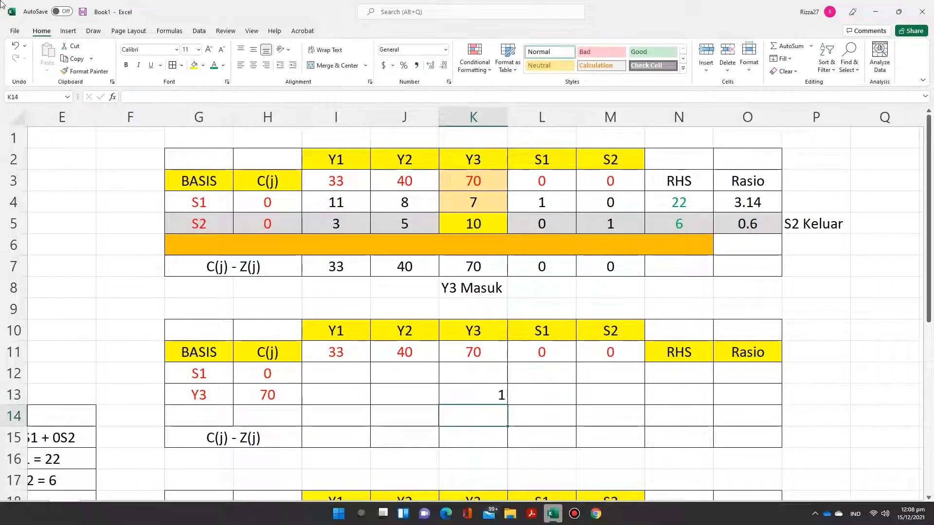
Center K13 and copy its formula across the Y3 row to N13 and back to I13
click(492, 395)
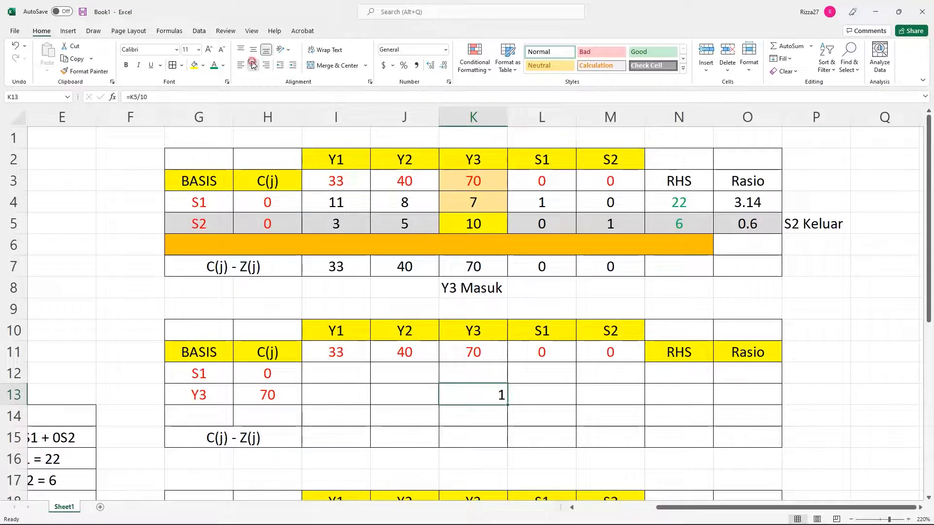
drag(507, 407, 685, 401)
click(492, 395)
drag(507, 407, 405, 398)
click(404, 399)
click(660, 403)
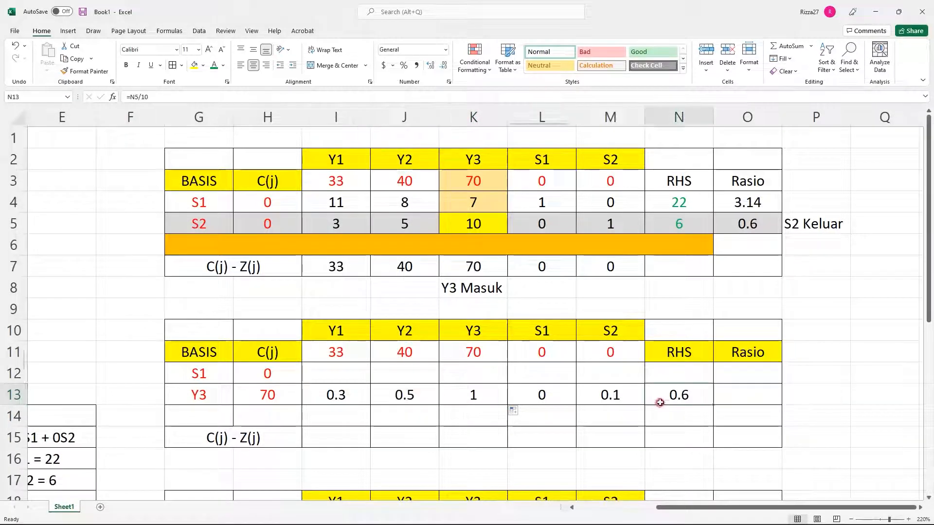
Start a formula in K12, the Y3 coefficient of the second table's S1 row
scroll(654, 450, down, 1)
scroll(507, 388, up, 1)
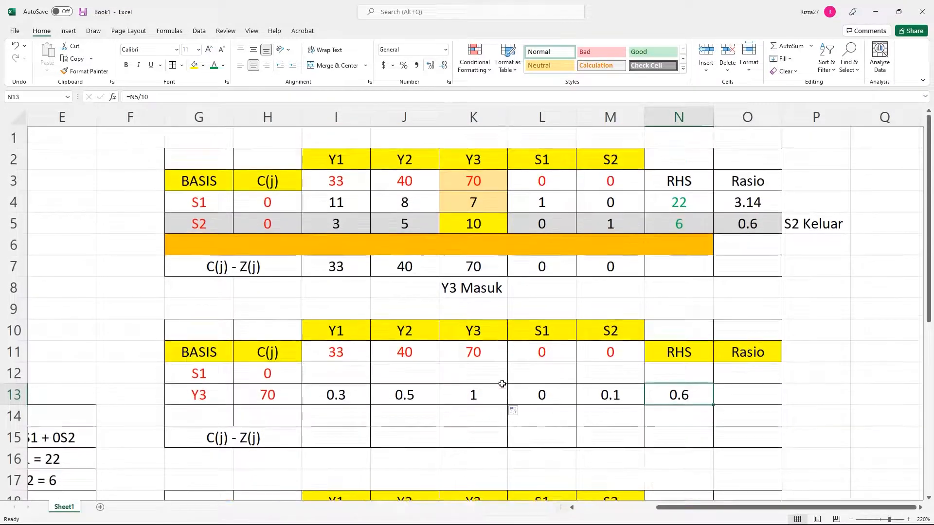
click(473, 377)
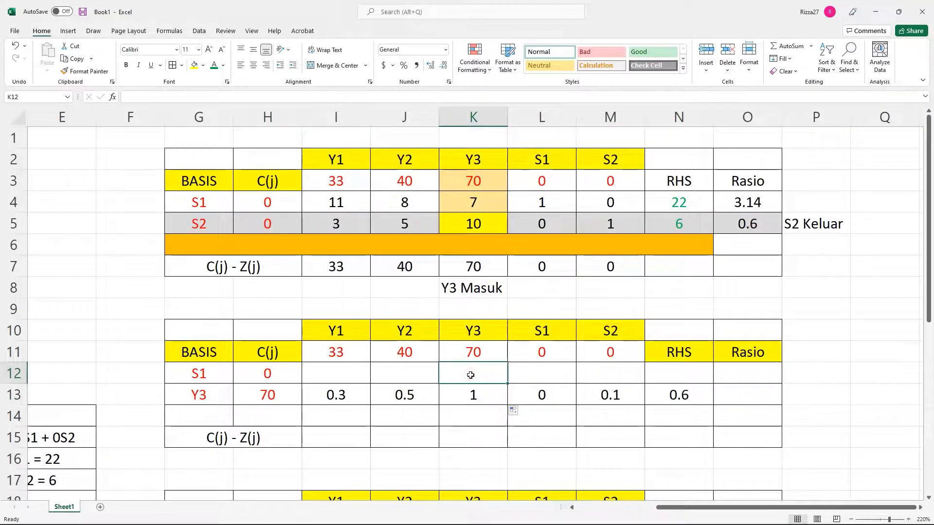
click(271, 97)
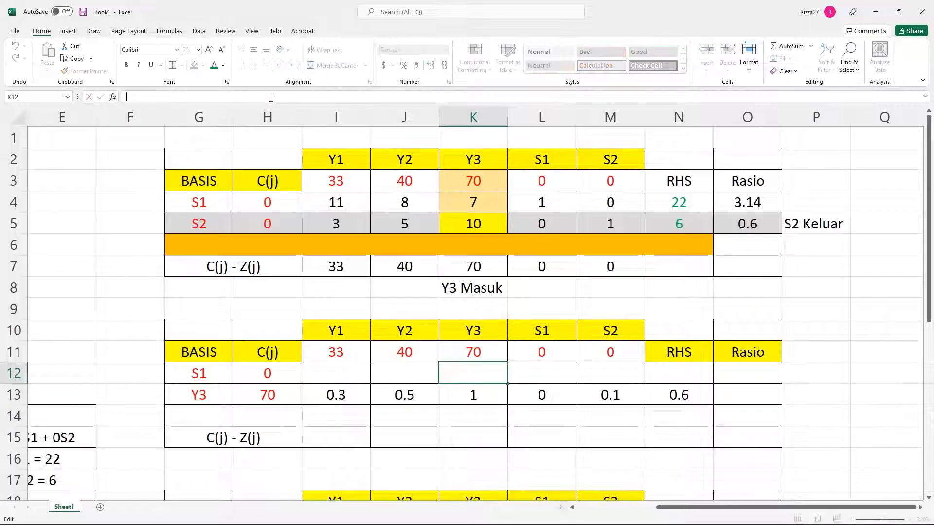
text(=)
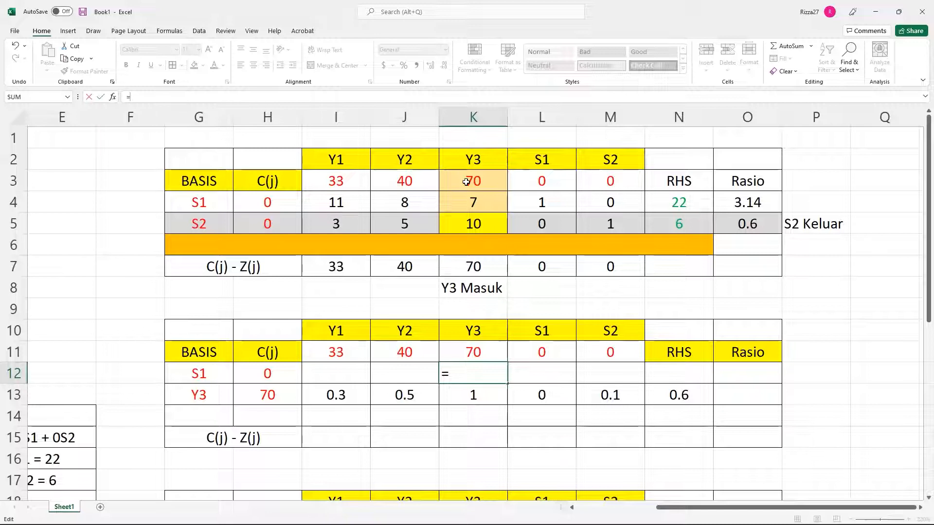
text(7-7)
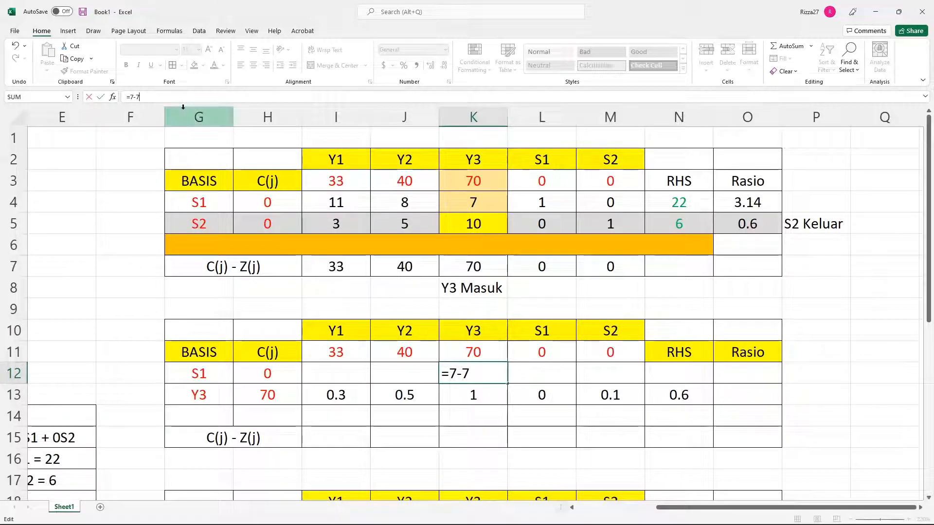
key(BackSpace)
key(BackSpace)
key(BackSpace)
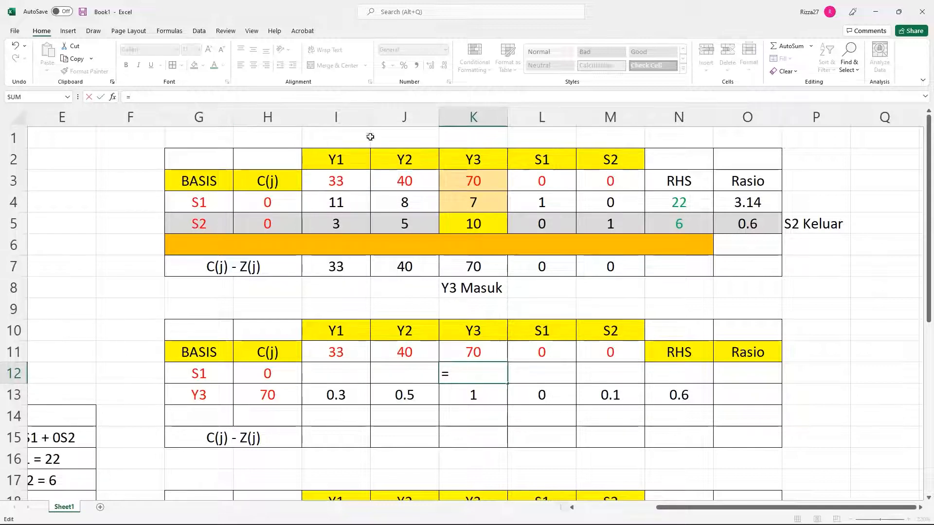
Complete the Y3 coefficient of the second table's S1 row by entering =K4-7*K13 in K12
click(482, 203)
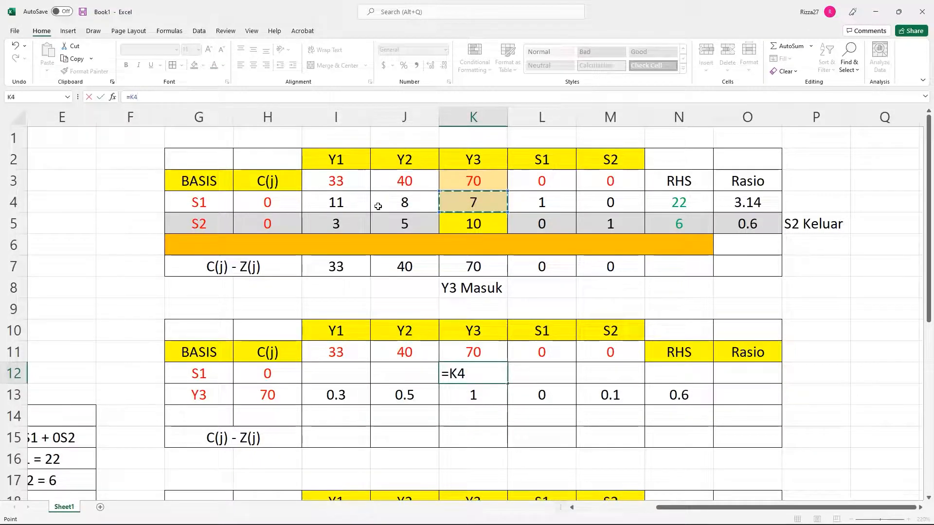
text(-7*)
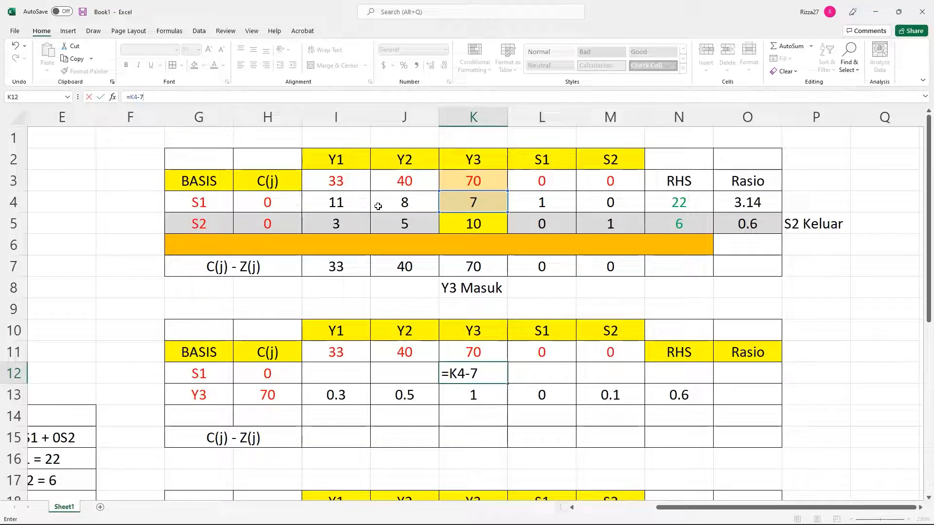
click(493, 390)
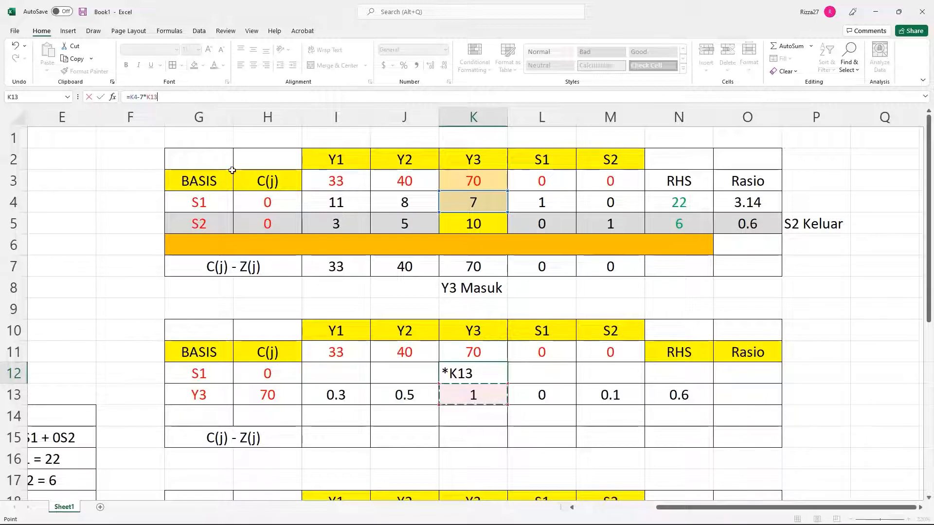
key(ctrl+Return)
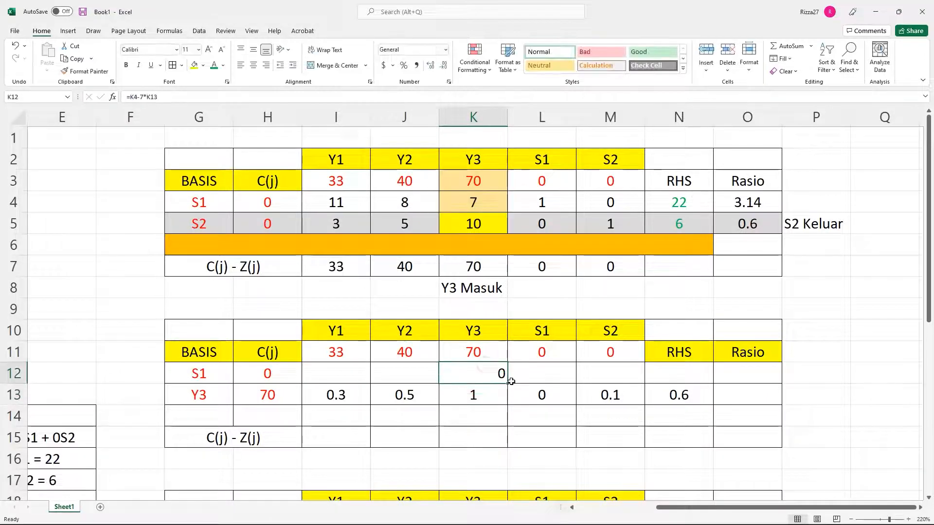
Copy the K12 formula across the S1 row to N12 and back to I12, and center the row's values
drag(507, 384, 707, 384)
click(505, 381)
drag(510, 383, 670, 373)
click(355, 375)
click(253, 64)
click(609, 375)
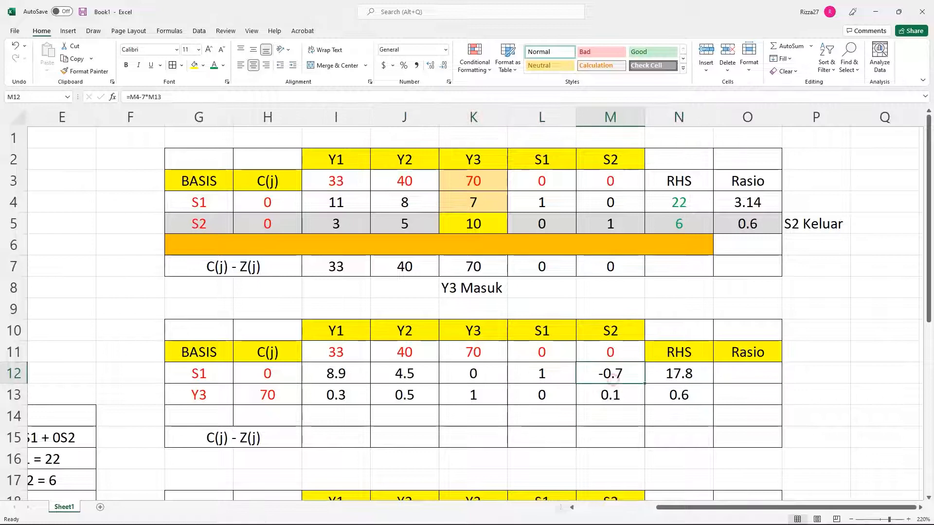
Merge and center G14:O14 into one separator row below the second table's Y3 row
drag(228, 412, 754, 408)
click(330, 65)
scroll(394, 311, down, 1)
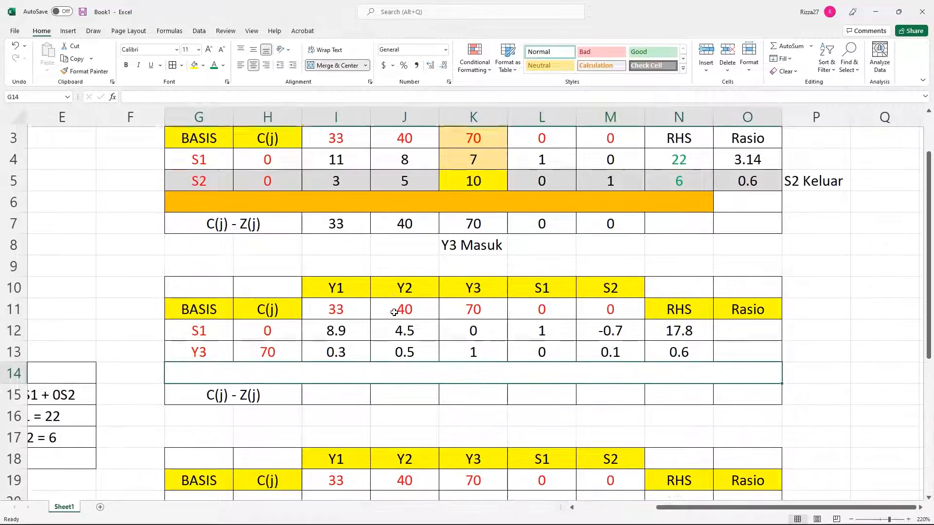
Build the Y1 formula of the second table's C(j) - Z(j) row in I15 as =I11-(H12*I12+H13*I12
click(330, 369)
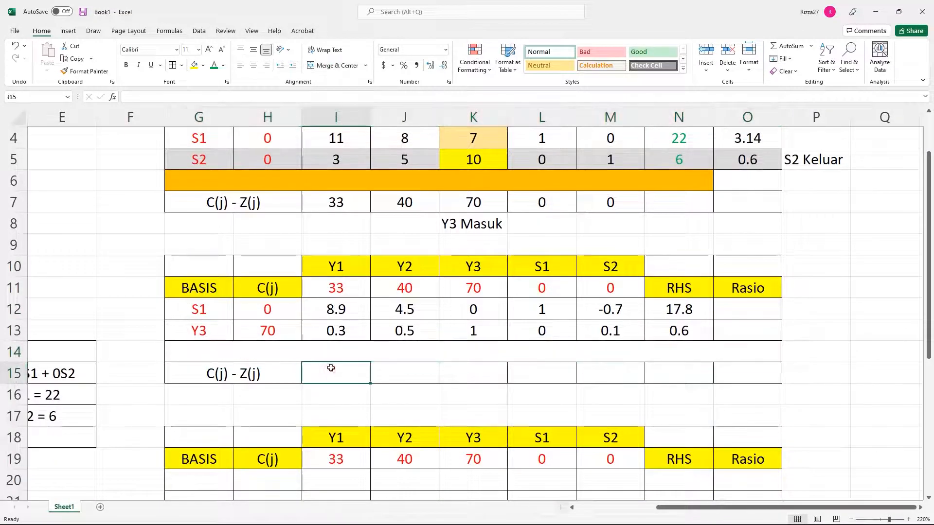
click(358, 100)
text(=)
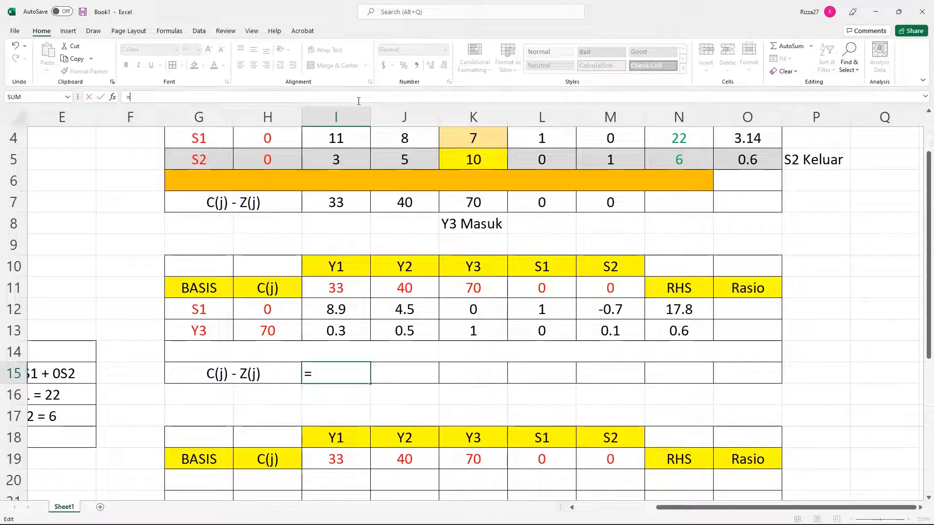
click(324, 293)
text(-)
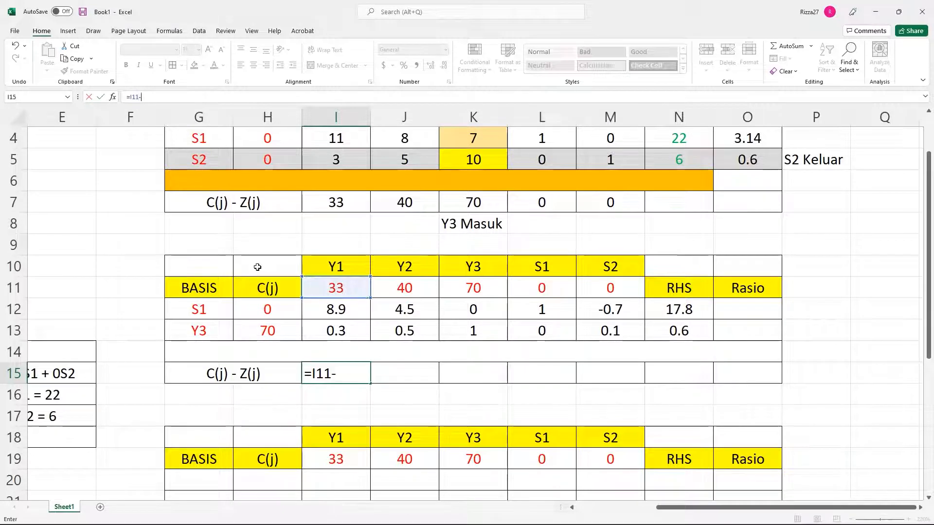
text()()
click(283, 307)
text(*)
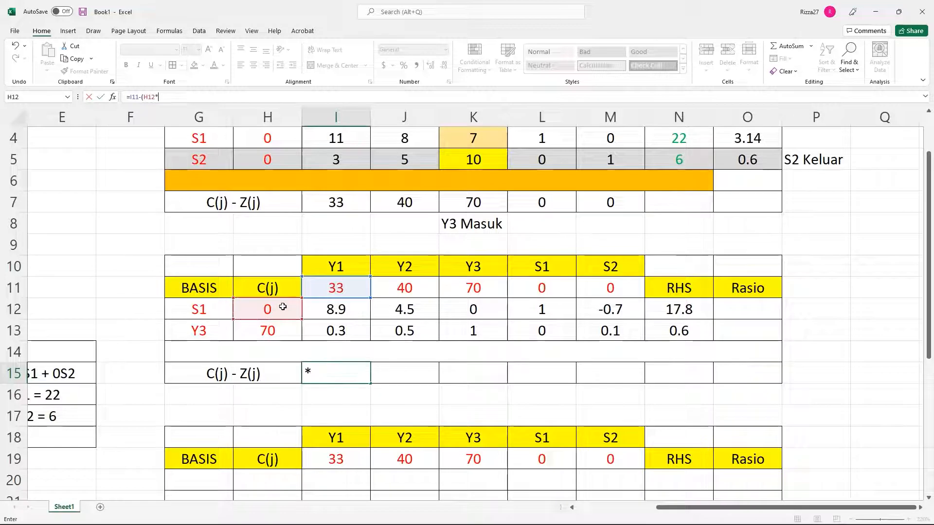
click(311, 306)
text(+)
click(269, 330)
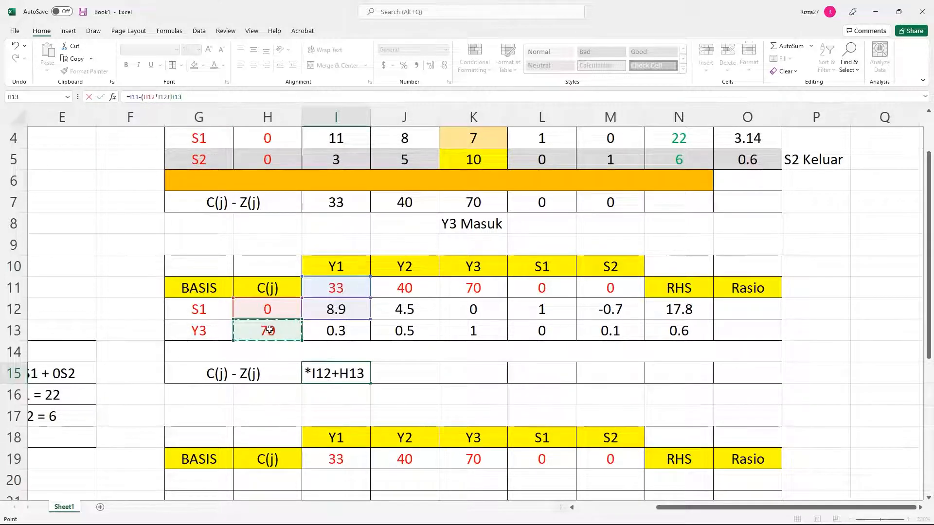
text(*)
click(343, 314)
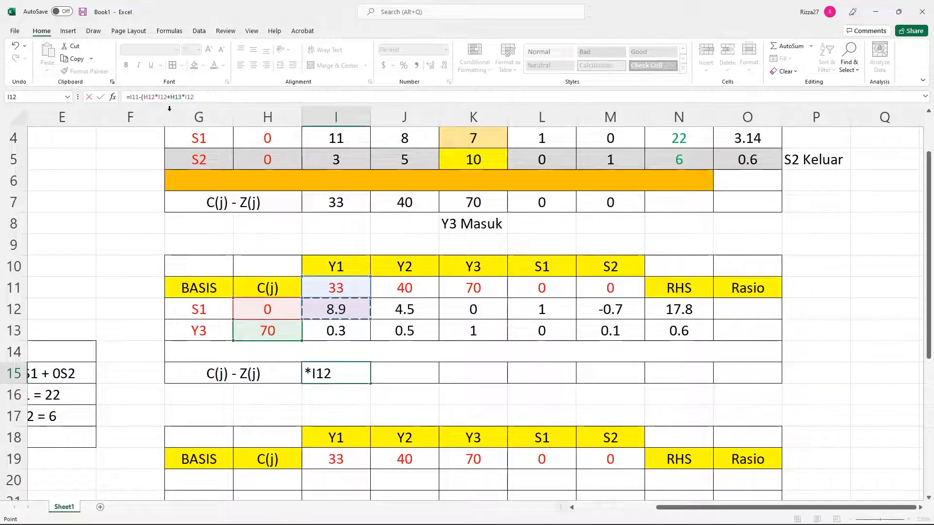
Make the H12 and H13 references in the I15 formula absolute and enter the formula
click(146, 100)
key(F4)
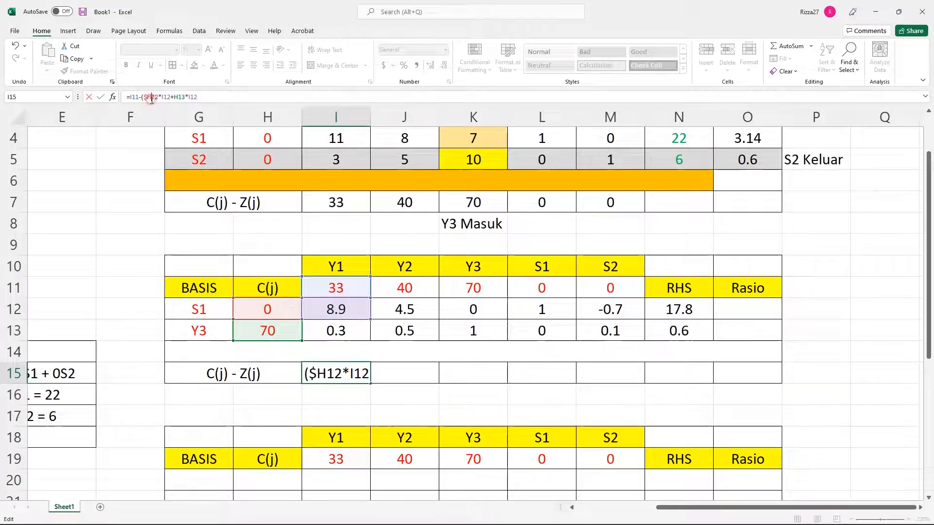
click(181, 98)
key(F4)
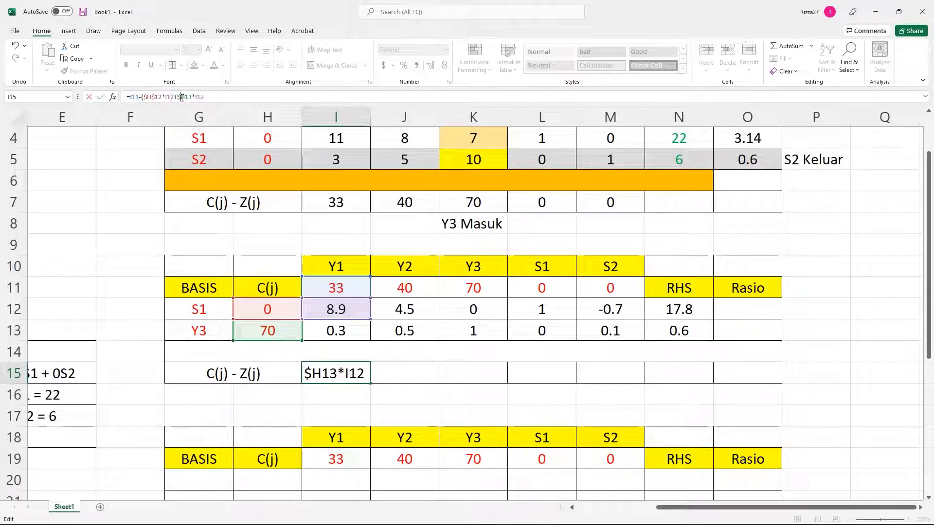
click(222, 102)
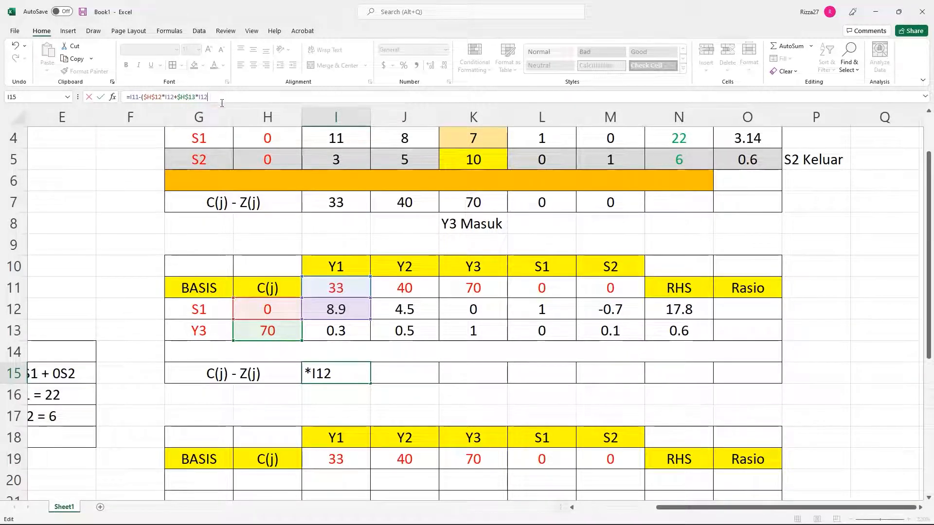
key(Return)
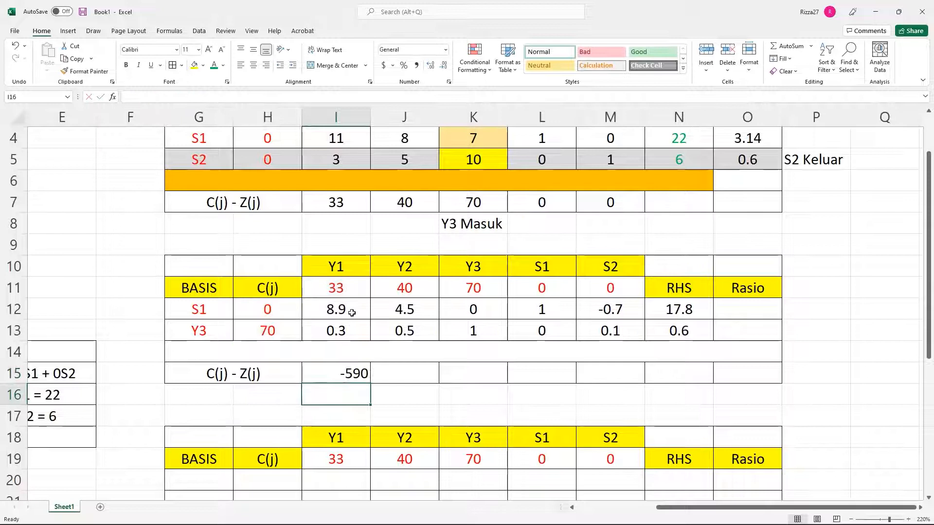
Center I15 and copy its formula across the C(j) - Z(j) row to M15
click(343, 370)
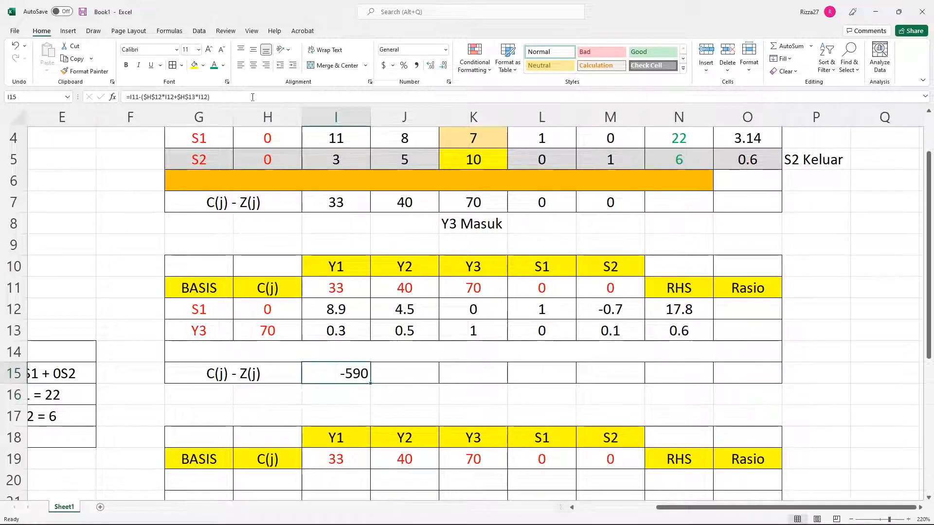
click(254, 65)
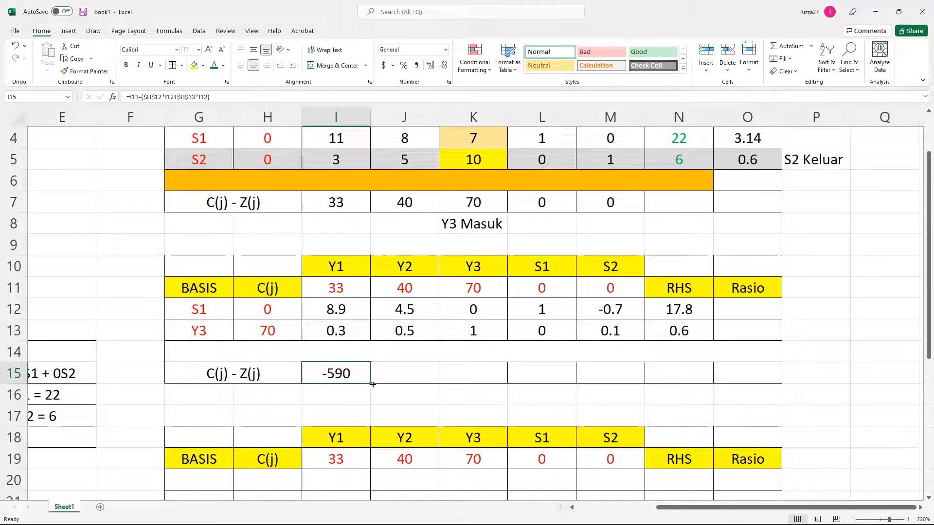
drag(372, 385, 656, 385)
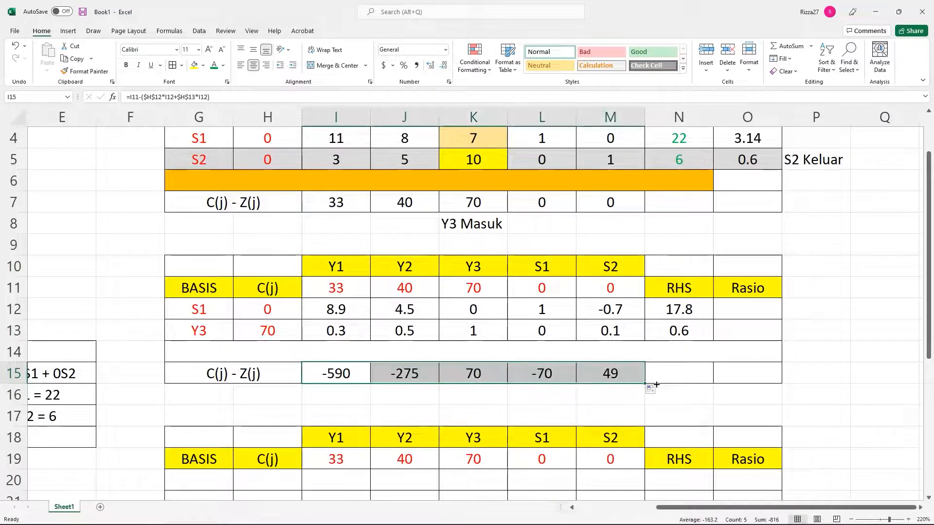
click(634, 438)
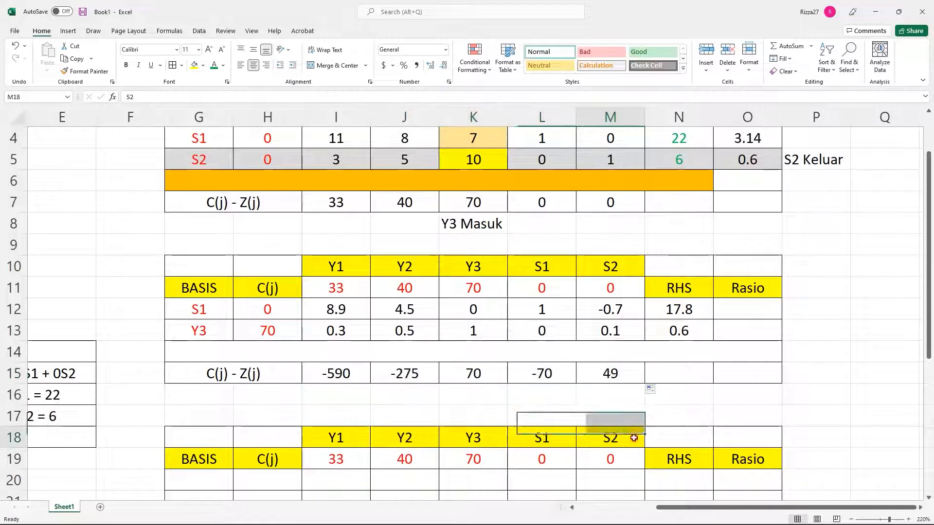
click(310, 423)
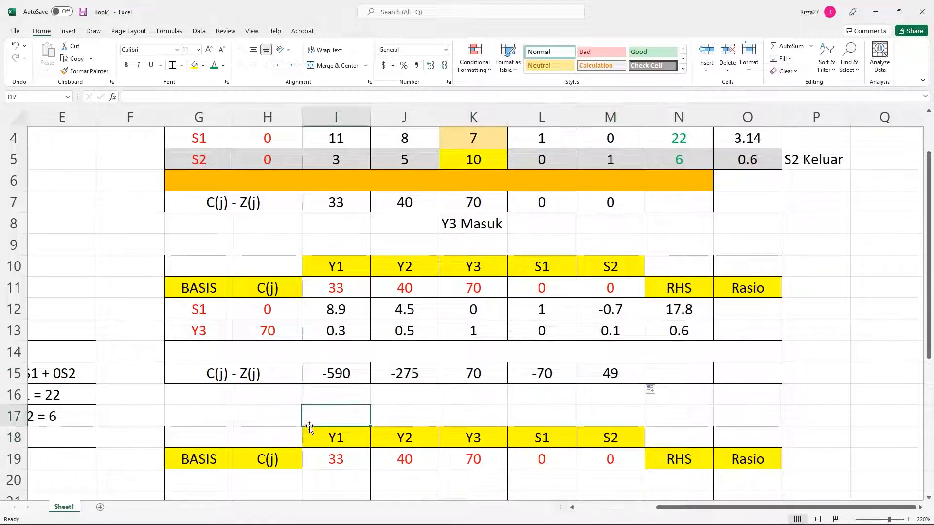
Correct the last reference of the I15 formula so it reads =I11-($H$12*I12+$H$13*I13)
click(491, 377)
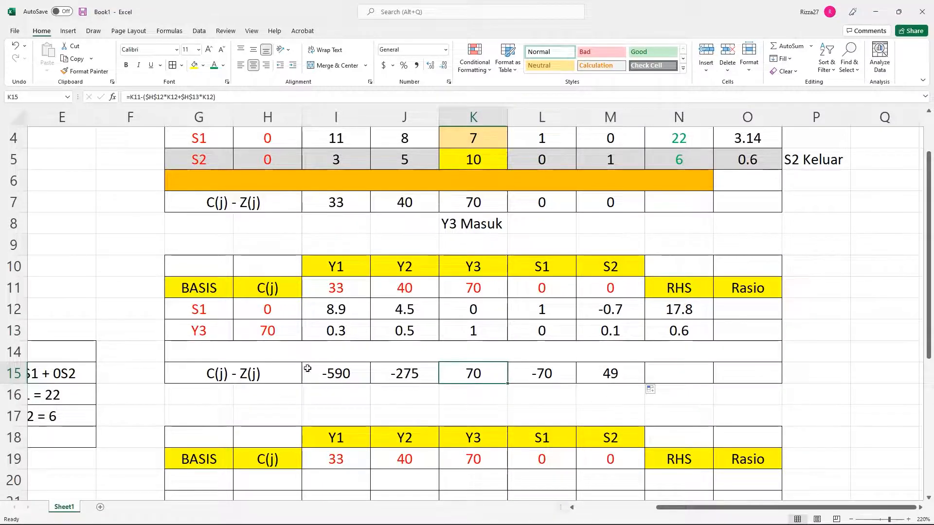
click(335, 368)
click(291, 101)
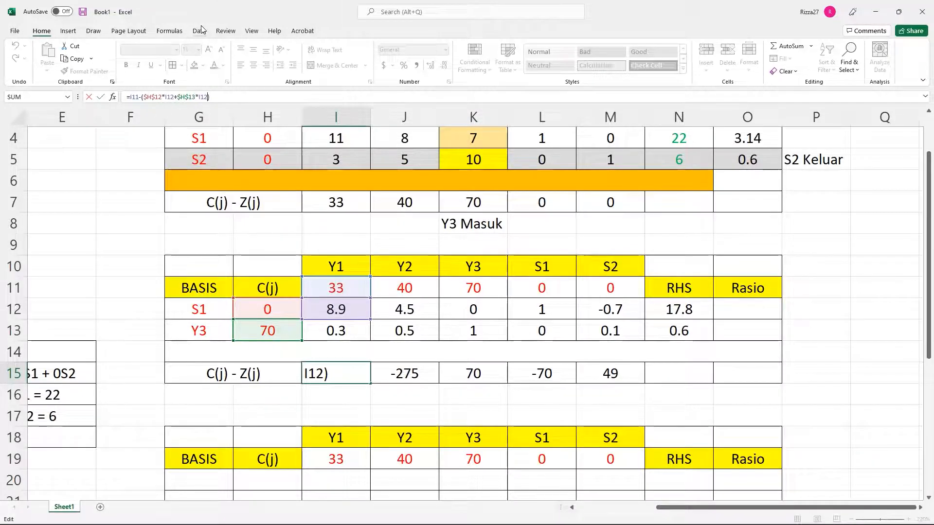
key(BackSpace)
key(BackSpace)
key(BackSpace)
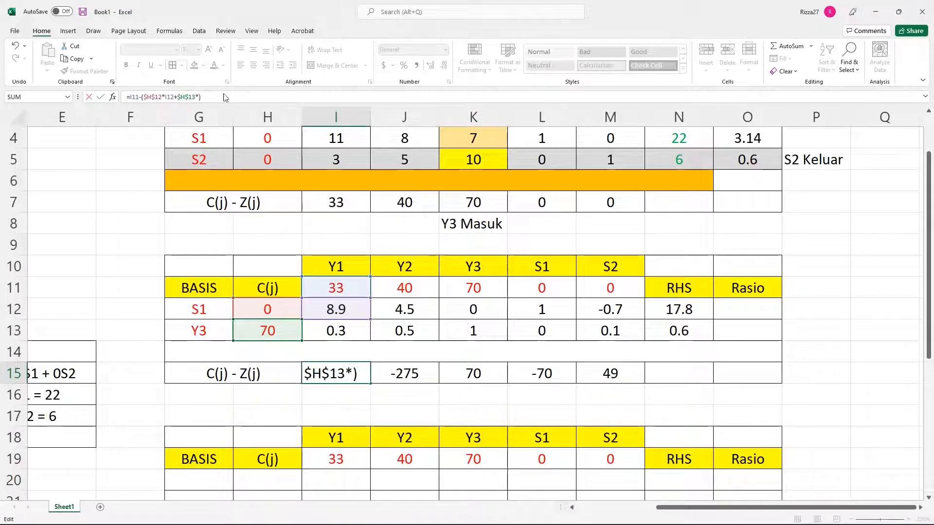
click(343, 333)
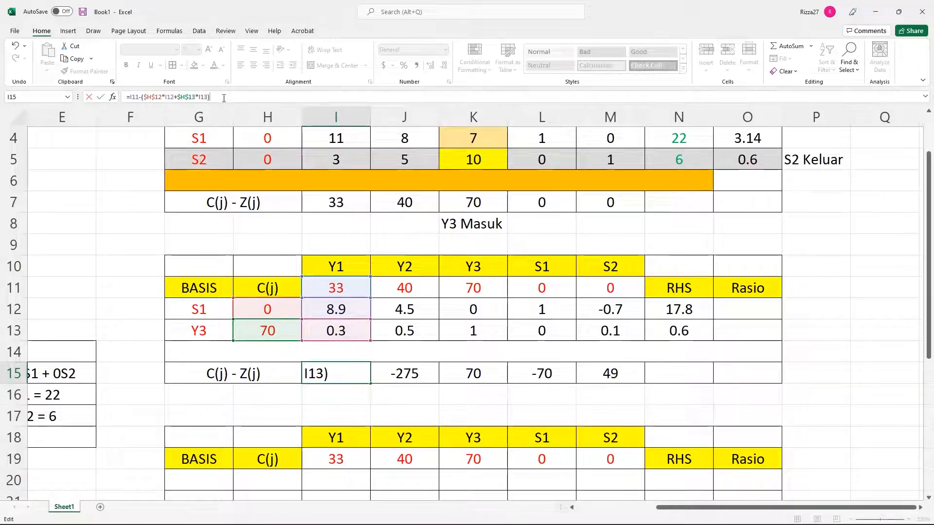
key(Return)
Copy the corrected I15 formula across the C(j) - Z(j) row to M15
click(354, 375)
drag(370, 384, 635, 378)
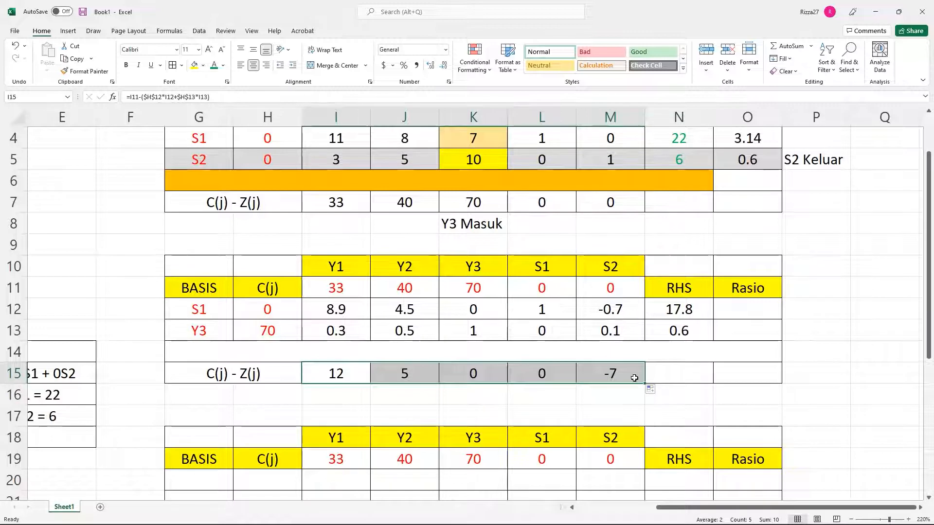
click(620, 413)
click(684, 372)
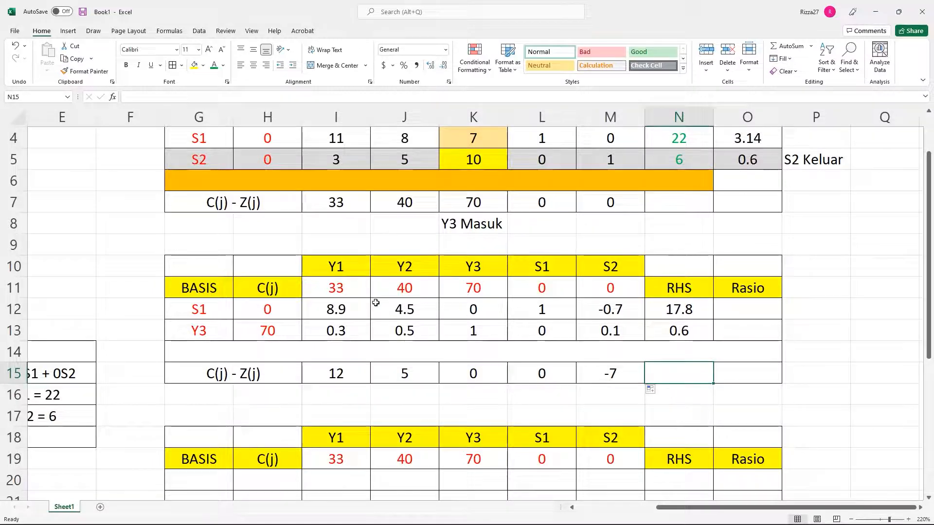
Fill I11:I13 with light orange to mark Y1 as the second table's pivot column
drag(346, 290, 340, 327)
click(201, 66)
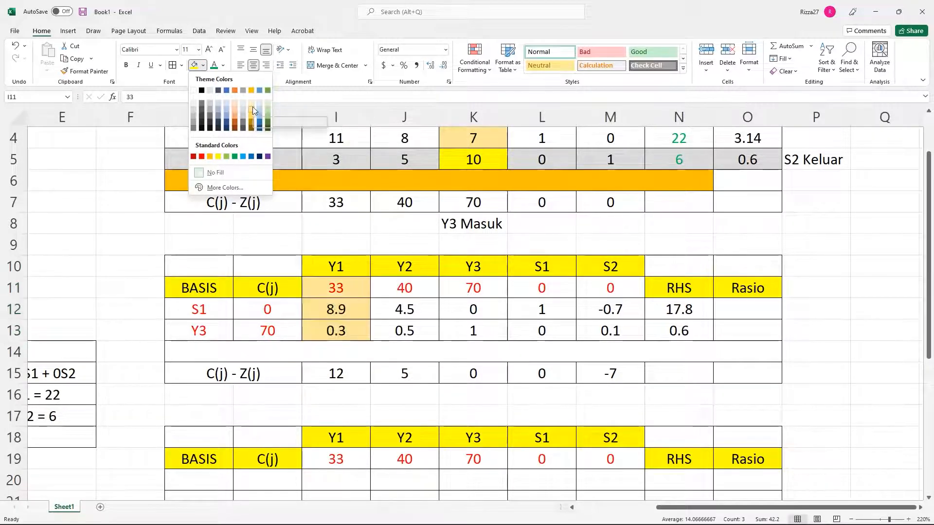
click(252, 107)
Compute the S1 row's ratio in the second table by entering =N12/I12 in O12
click(734, 307)
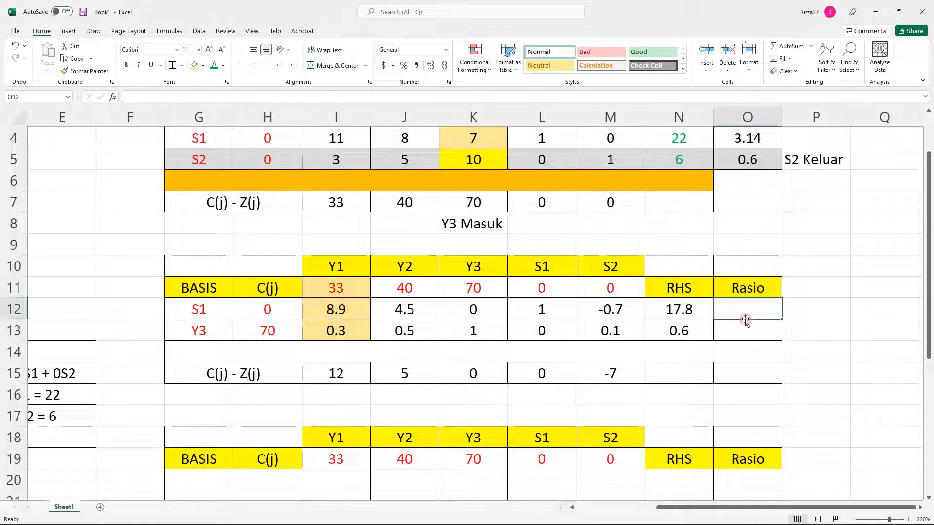
click(447, 101)
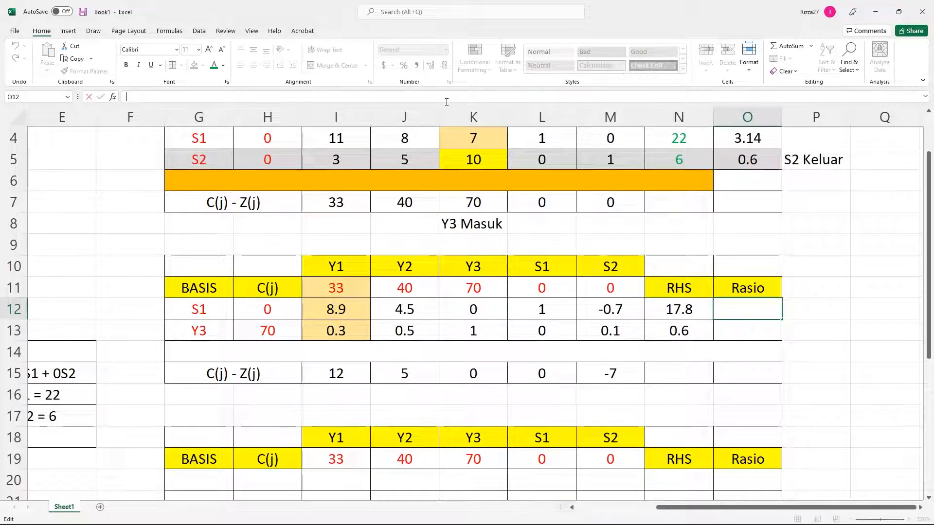
text(=)
click(669, 305)
text(/)
click(350, 312)
key(Return)
Copy the ratio formula from O12 down to O13 and center both ratios
click(740, 308)
drag(782, 320, 781, 341)
click(253, 65)
click(846, 307)
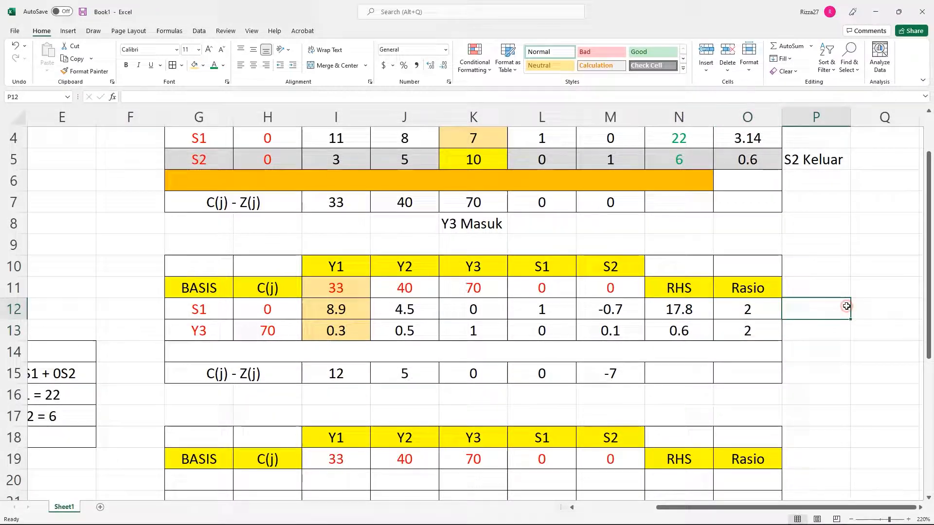
Compare the ratios in O12:O13 and the S1 and Y3 basis rows to decide which variable leaves
click(755, 311)
click(757, 336)
click(749, 308)
click(757, 325)
click(757, 309)
click(756, 327)
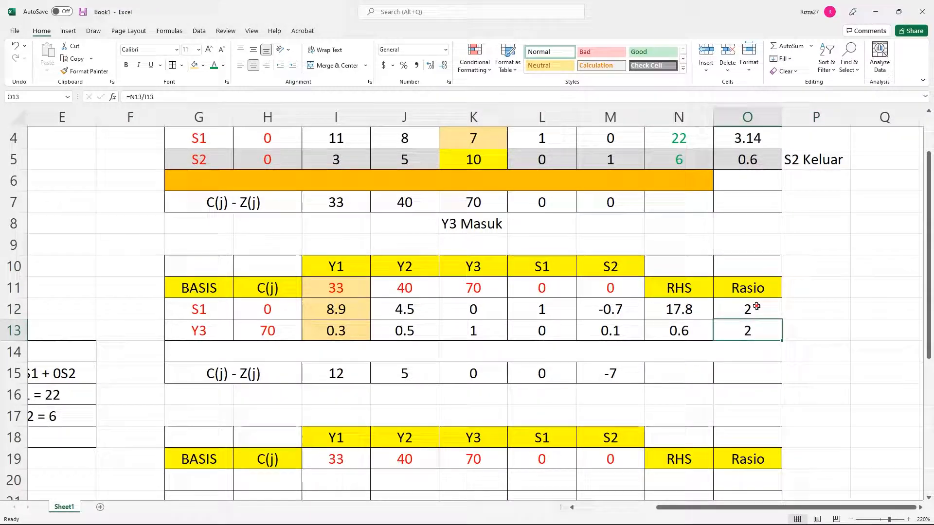
click(757, 306)
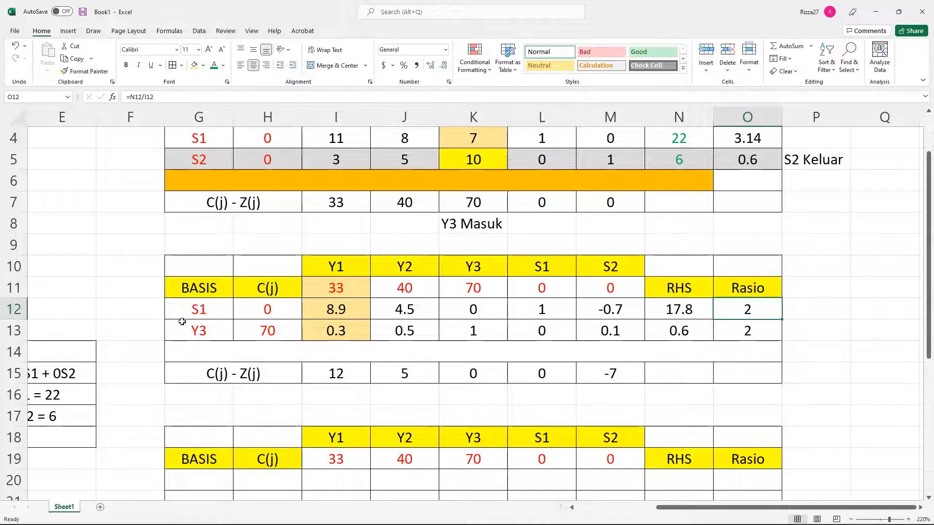
click(212, 334)
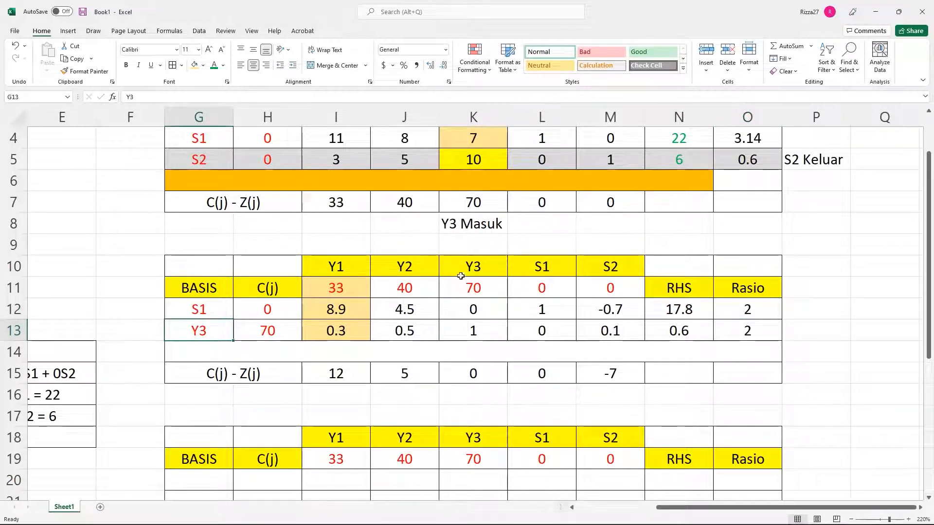
click(214, 309)
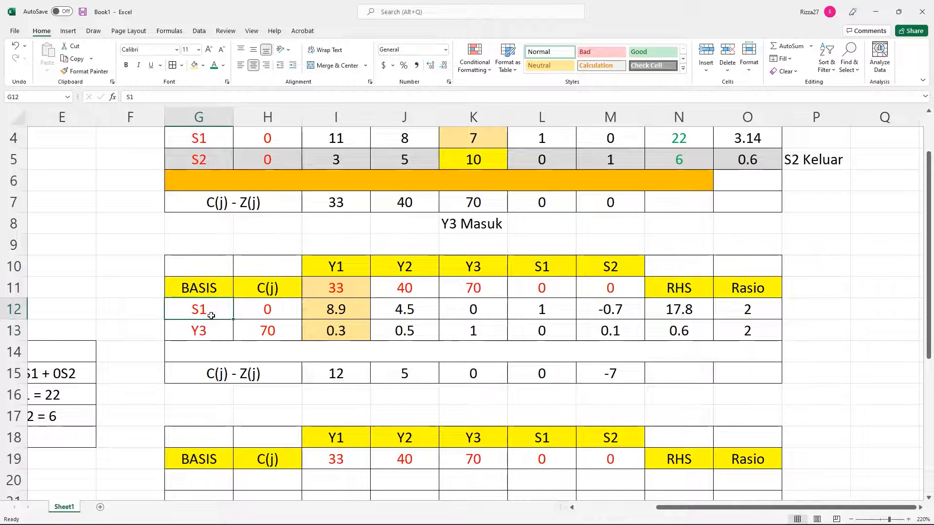
Review the S1 row's ratio and values in G12:O12 against the Y3 row to settle the second table's leaving variable
click(770, 317)
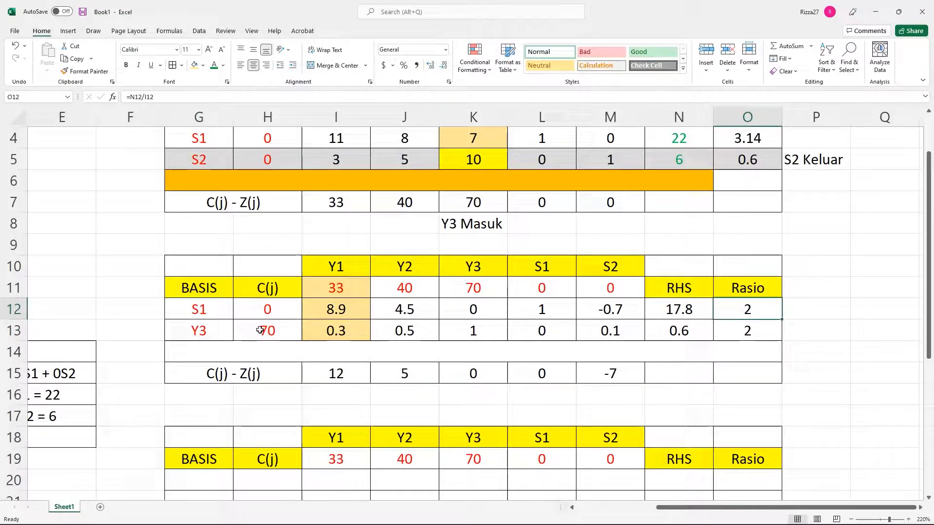
drag(221, 309, 739, 306)
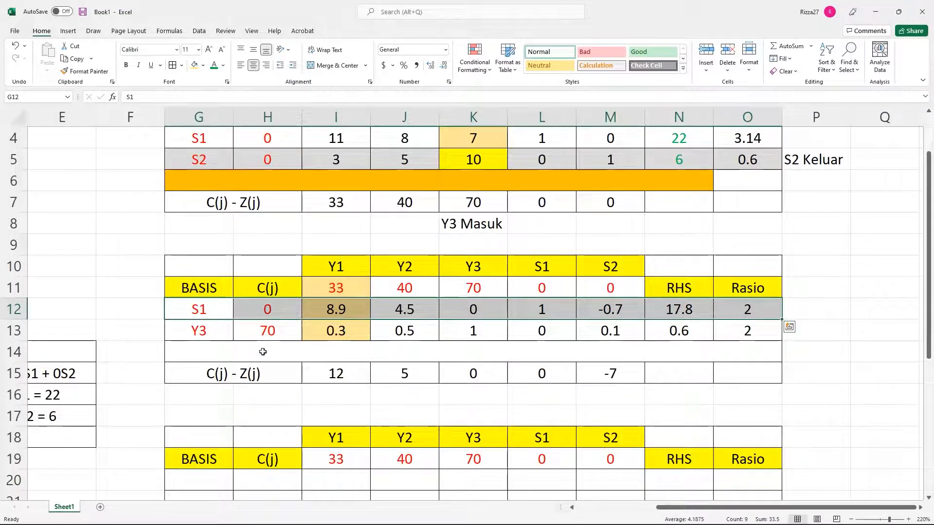
click(226, 332)
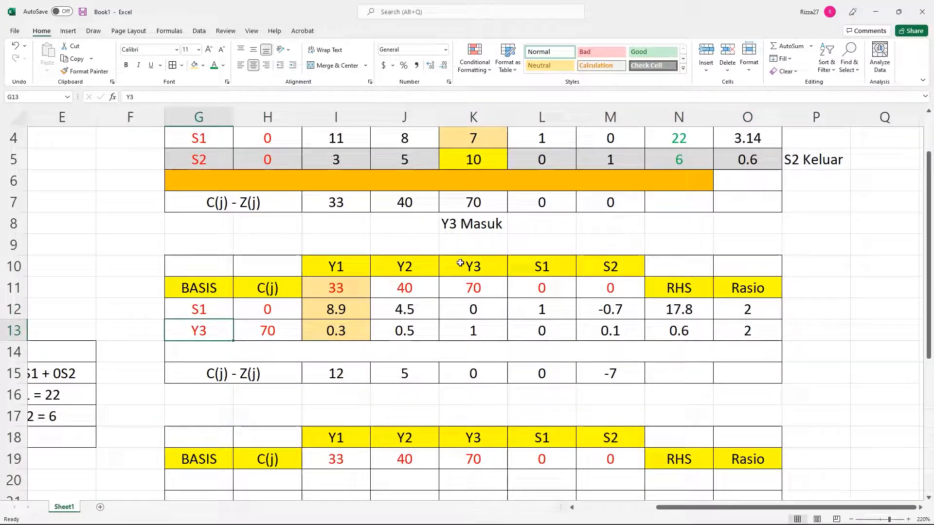
click(213, 316)
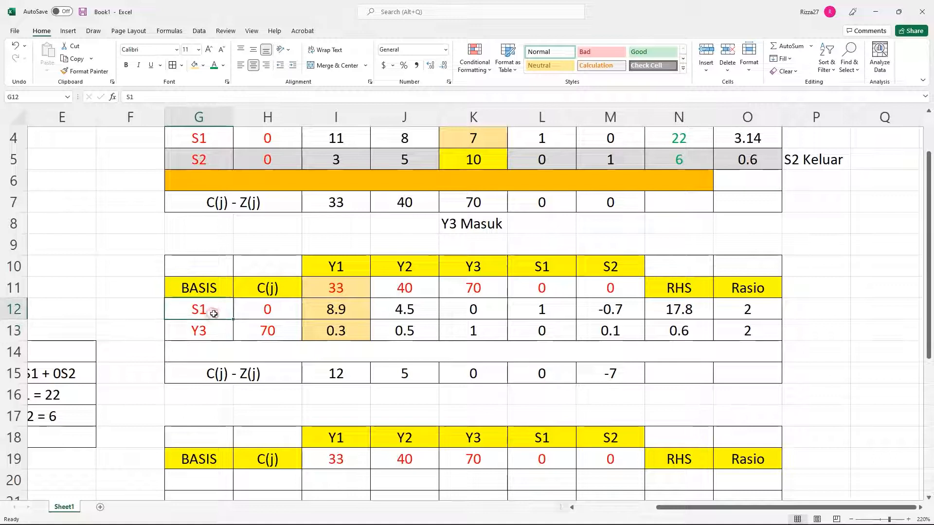
drag(226, 309, 717, 310)
scroll(717, 359, down, 1)
scroll(717, 358, up, 3)
click(205, 309)
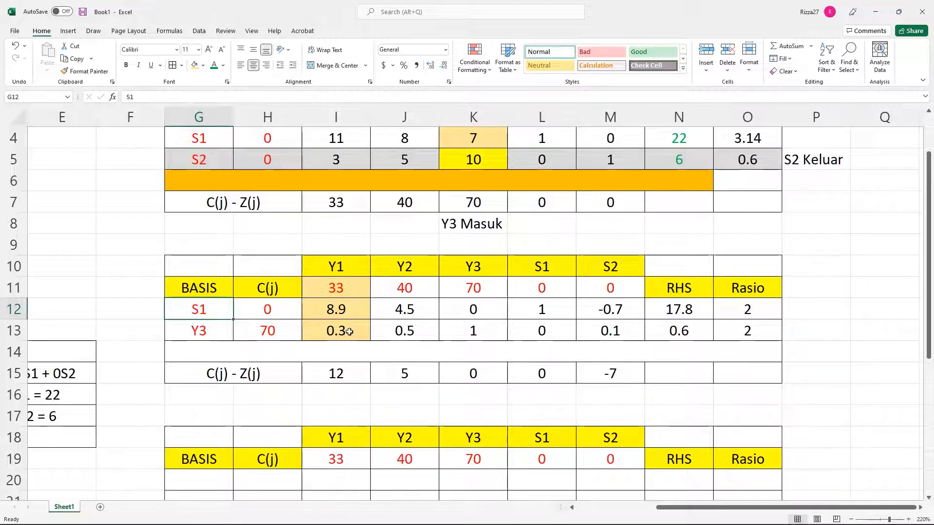
Label the second table's S1 row as the leaving variable by entering "S1 Keluar" in P12
click(792, 309)
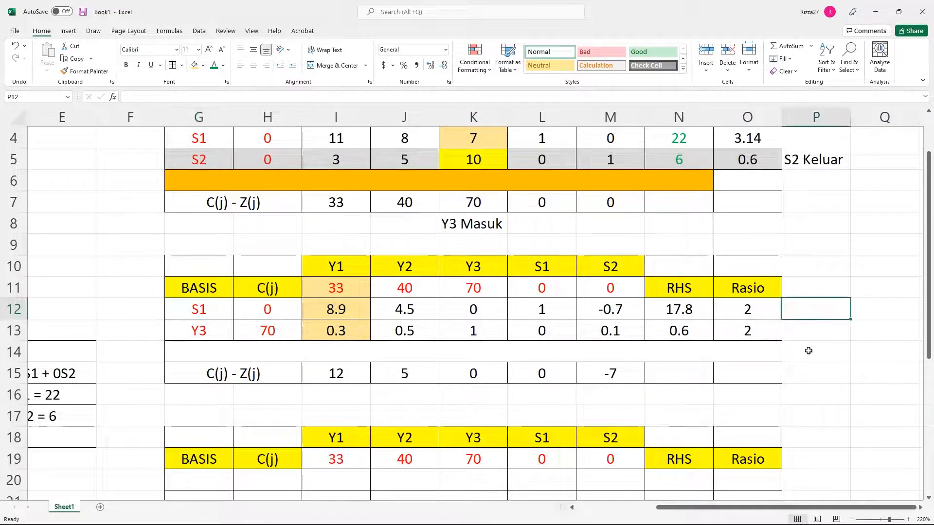
text(S1 LK)
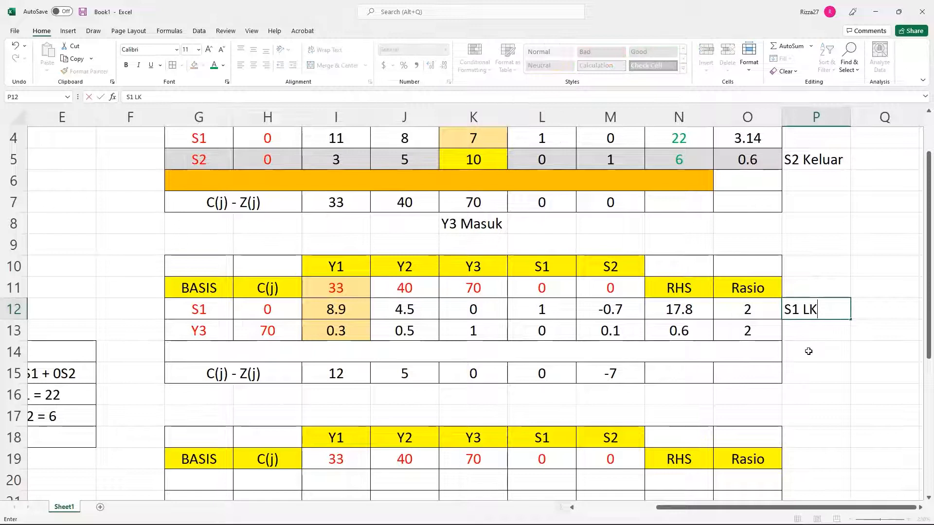
key(BackSpace)
key(BackSpace)
key(BackSpace)
text(Keluar)
key(BackSpace)
key(BackSpace)
key(BackSpace)
text(iuare)
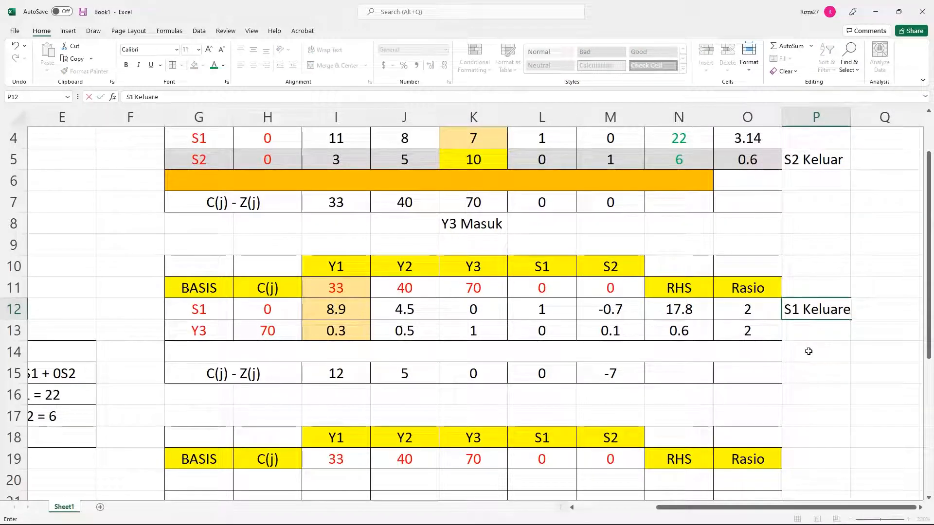
text(r)
key(BackSpace)
key(BackSpace)
key(Return)
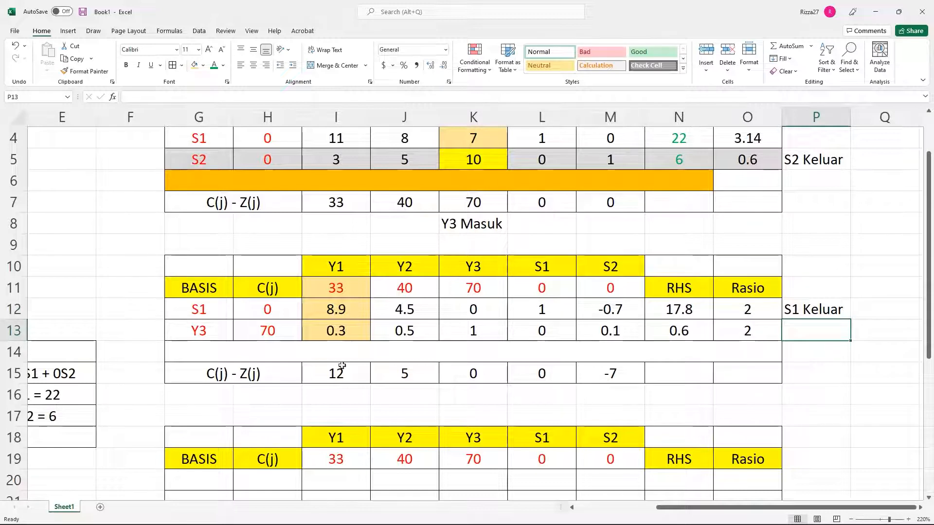
Mark Y1 as the second table's entering variable by entering "Y1 Masuk" in I16
click(335, 352)
click(350, 398)
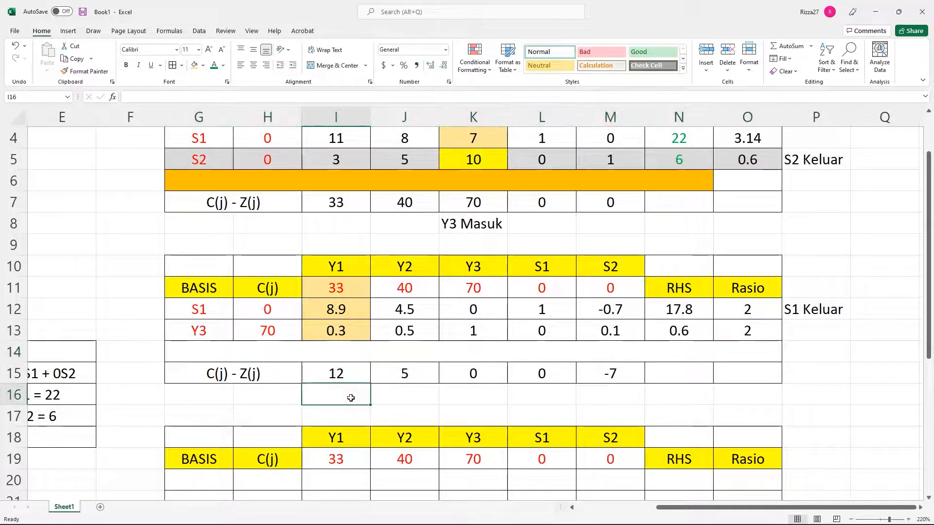
text(Y1 Masuk)
key(Return)
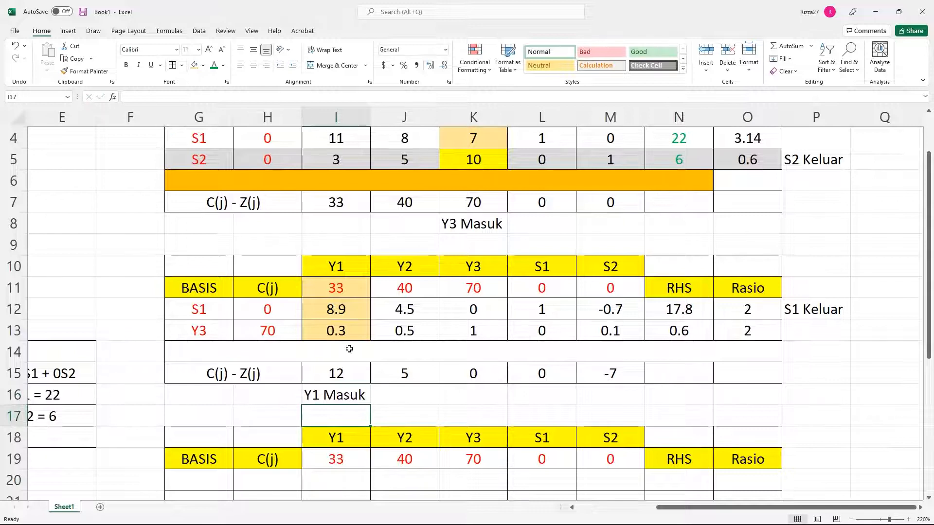
Fill the pivot row G12:O12 with light green and the pivot cell I12 with yellow
drag(216, 311, 773, 309)
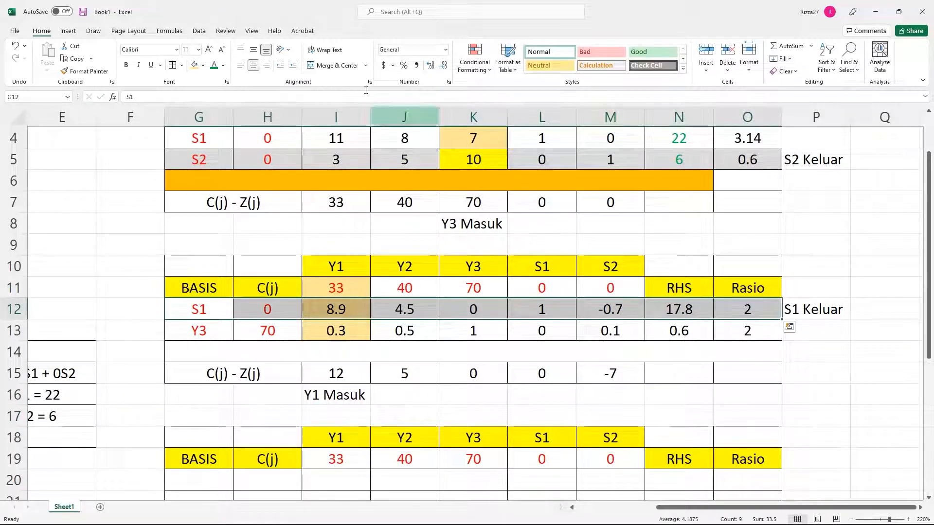
click(202, 66)
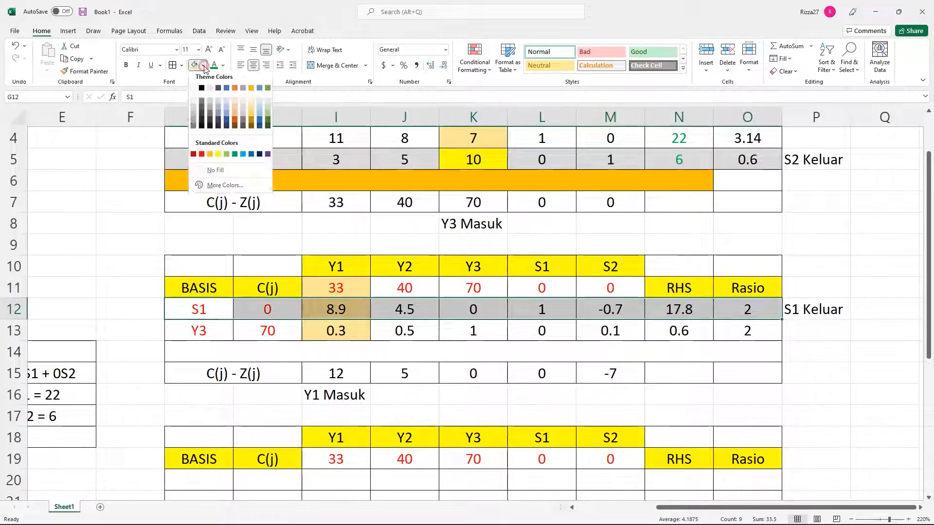
click(267, 109)
click(356, 310)
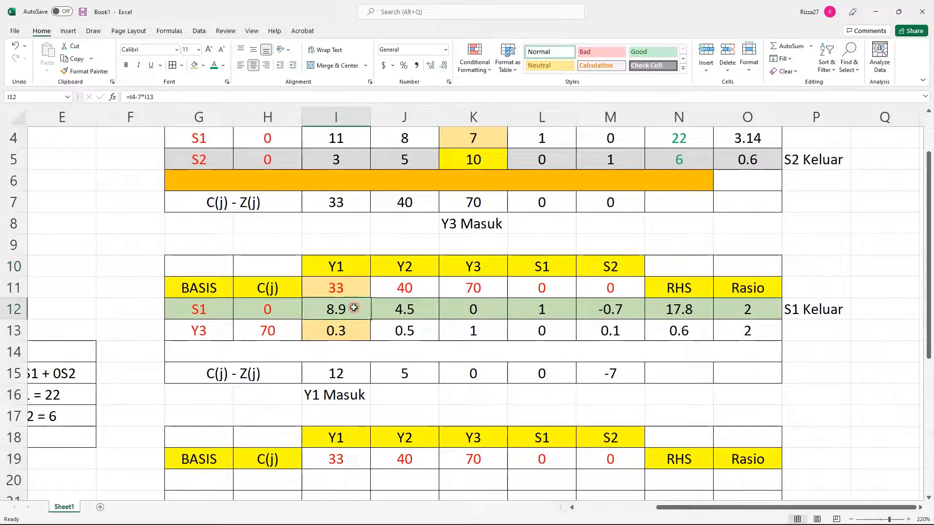
click(203, 65)
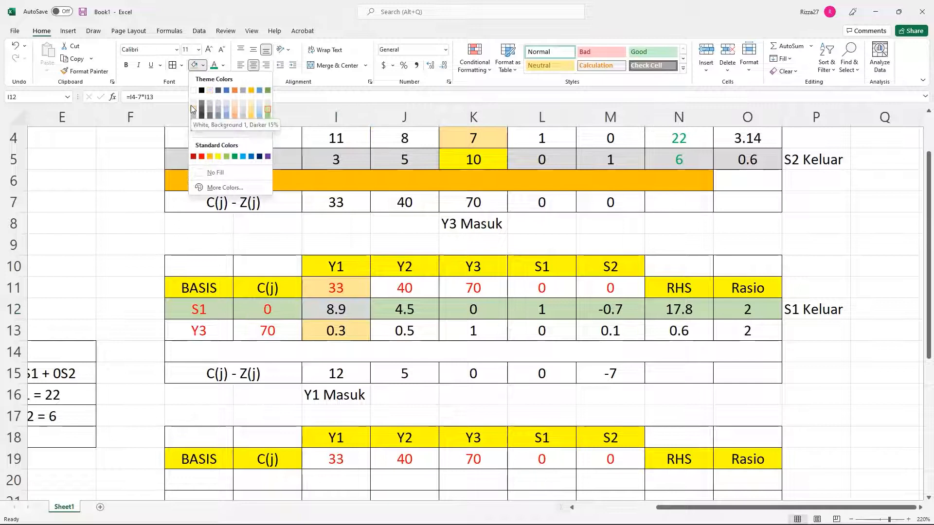
click(218, 156)
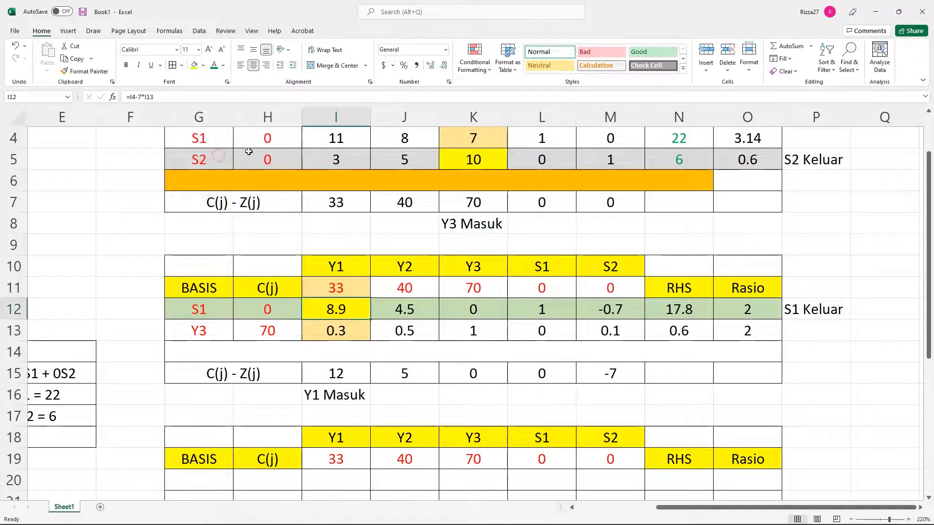
click(535, 352)
Enter Y1 as the third table's first basis variable in G20 with its C(j) of 33 in H20
scroll(423, 342, down, 2)
click(219, 347)
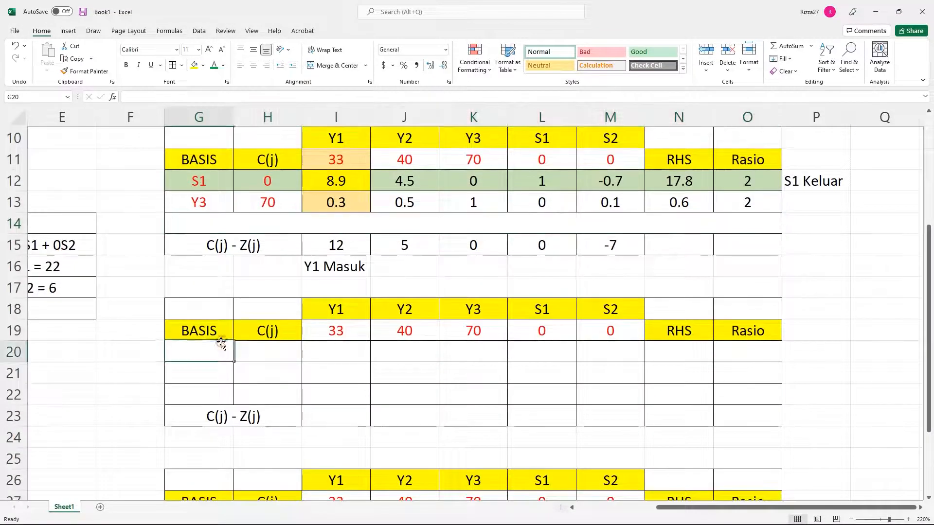
scroll(280, 337, up, 1)
scroll(280, 337, up, 1)
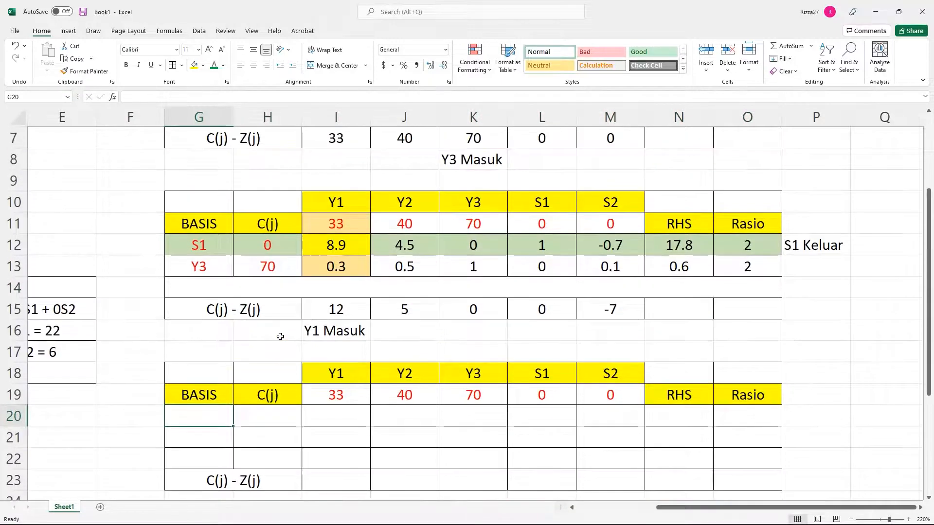
text(Y1)
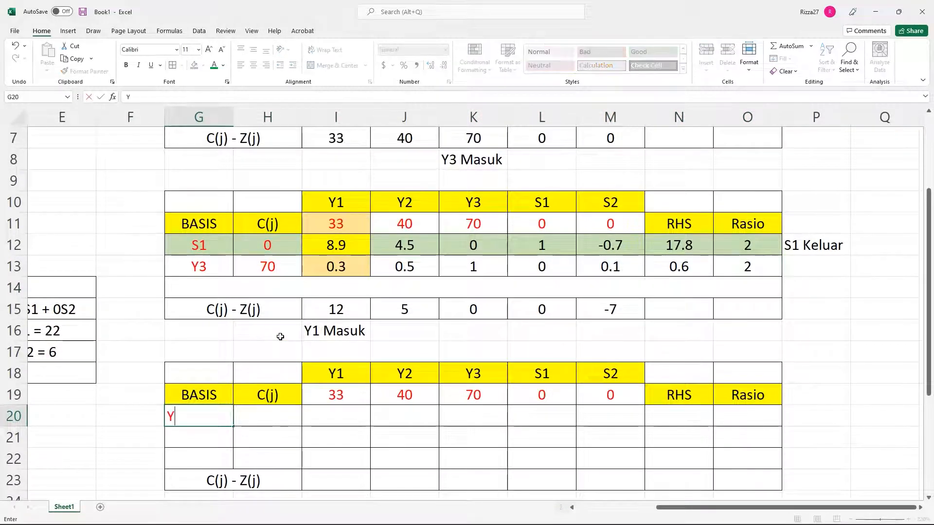
key(Tab)
text(33)
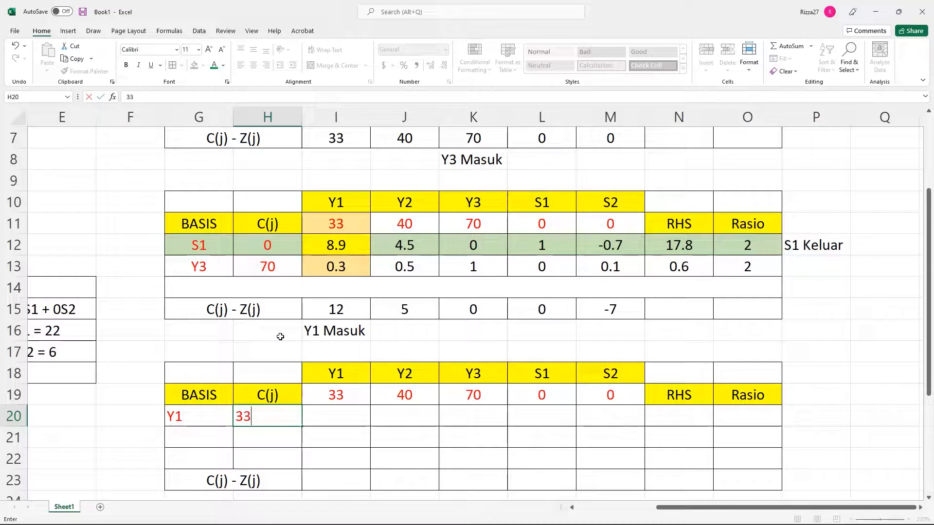
key(Return)
Enter Y3 in G21 with its C(j) of 70 in H21, and center G20:H21
text(Y3)
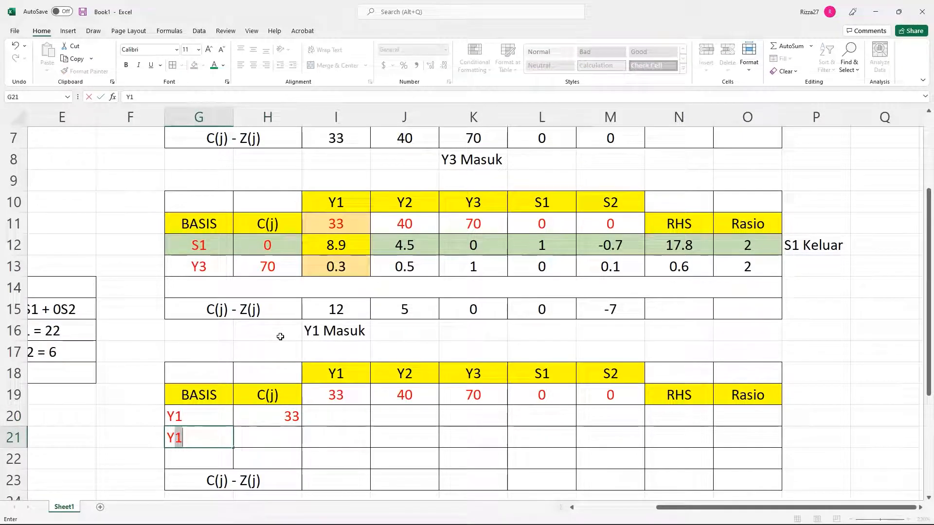
key(Tab)
text(7)
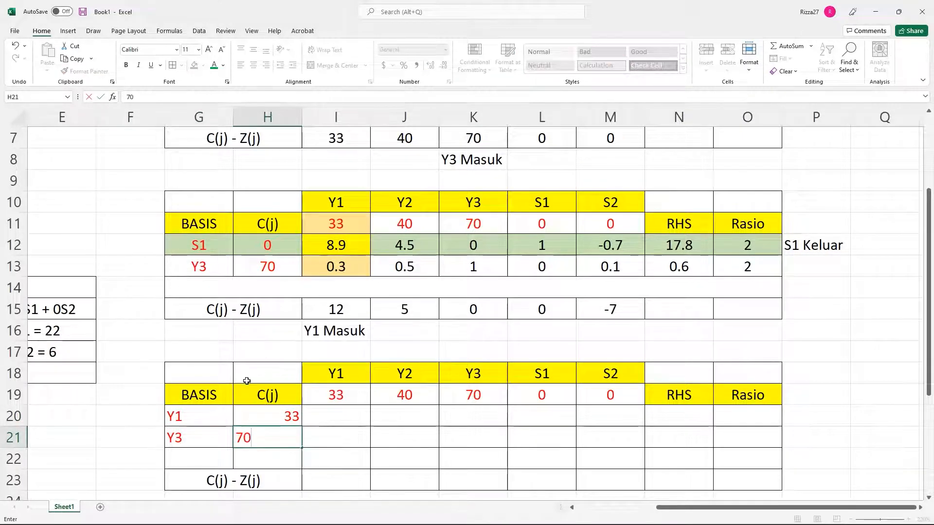
text(0)
click(331, 453)
drag(223, 419, 258, 434)
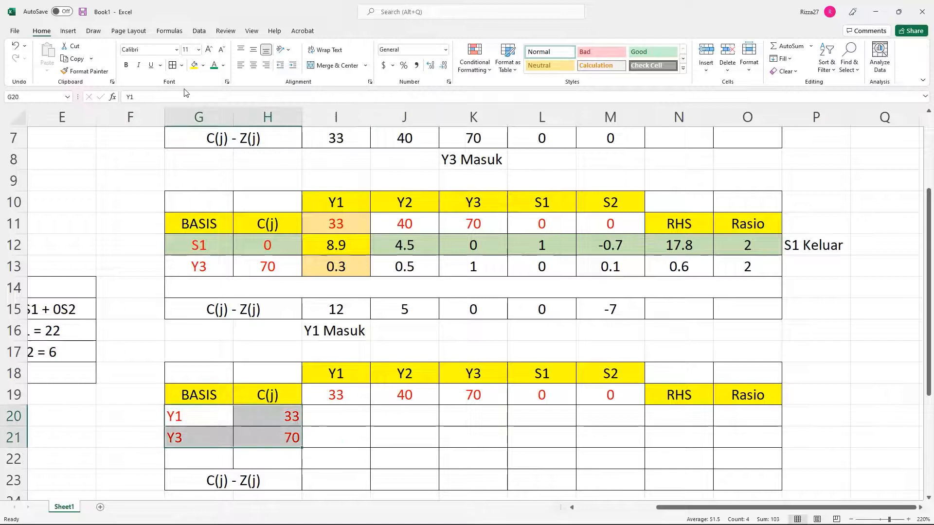
click(253, 65)
Divide the S1 row's Y1 value by the pivot element by entering =I12/$I$12 in I20
click(365, 240)
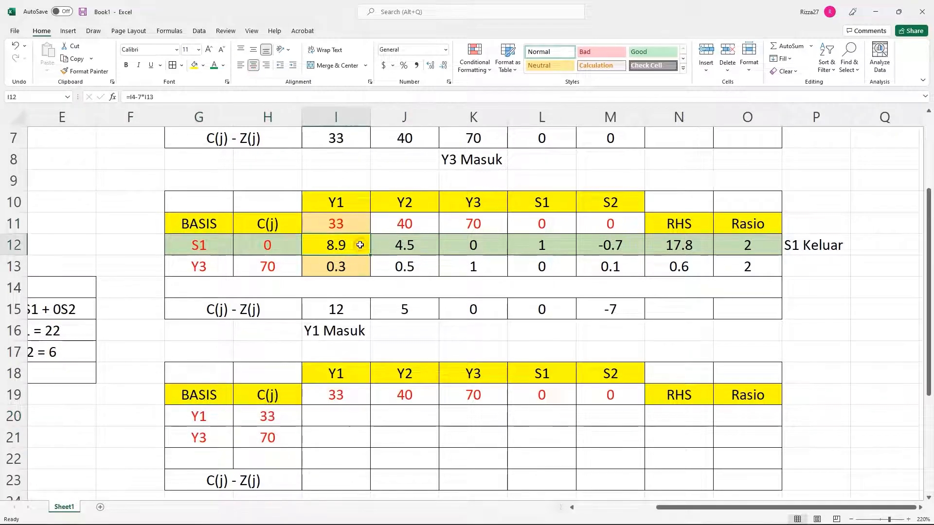
scroll(371, 448, down, 1)
scroll(375, 448, up, 1)
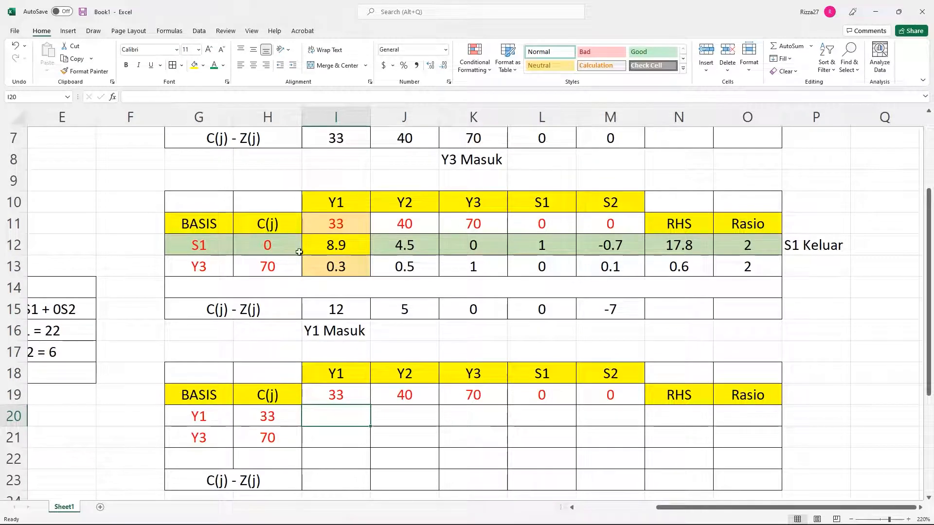
click(286, 101)
text(=)
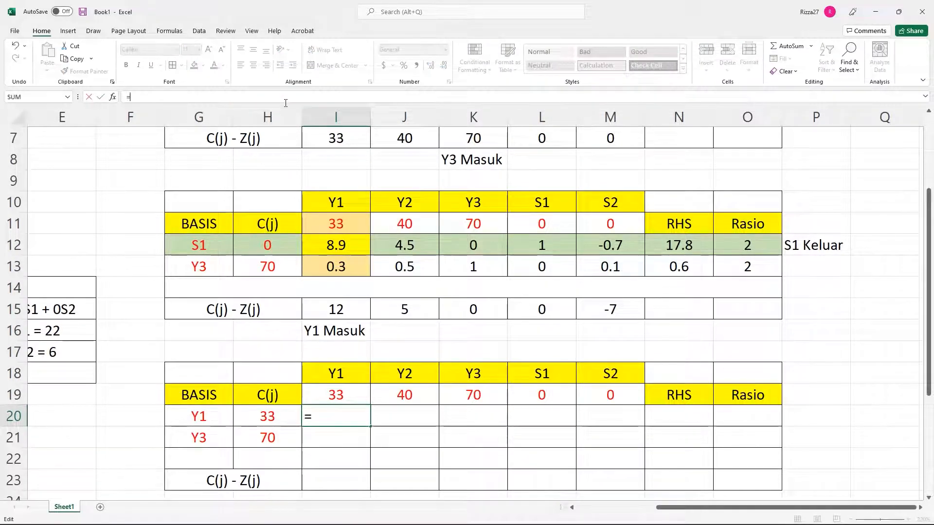
click(365, 250)
text(/)
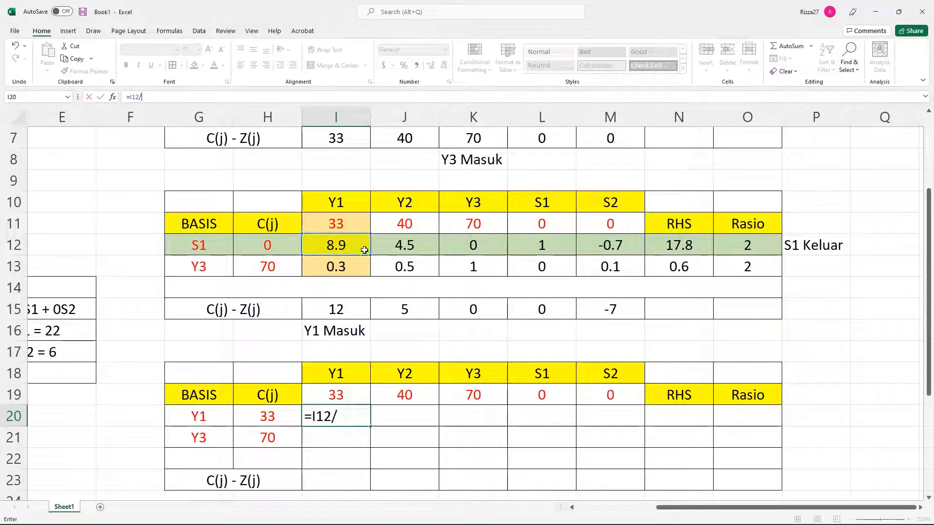
click(365, 248)
click(142, 96)
text($)
click(147, 97)
text($12)
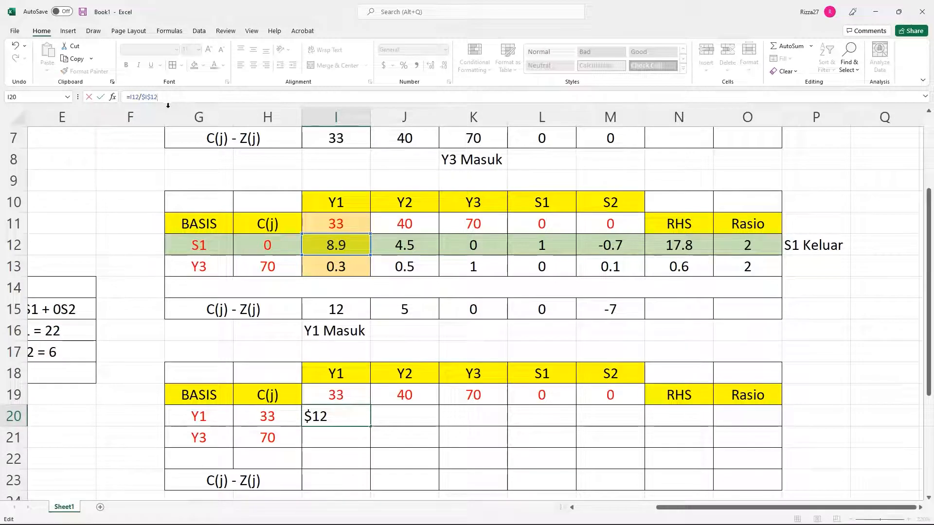
key(Return)
Center I20 and copy its formula across the third table's Y1 row to N20
click(327, 413)
click(253, 65)
drag(370, 428, 701, 428)
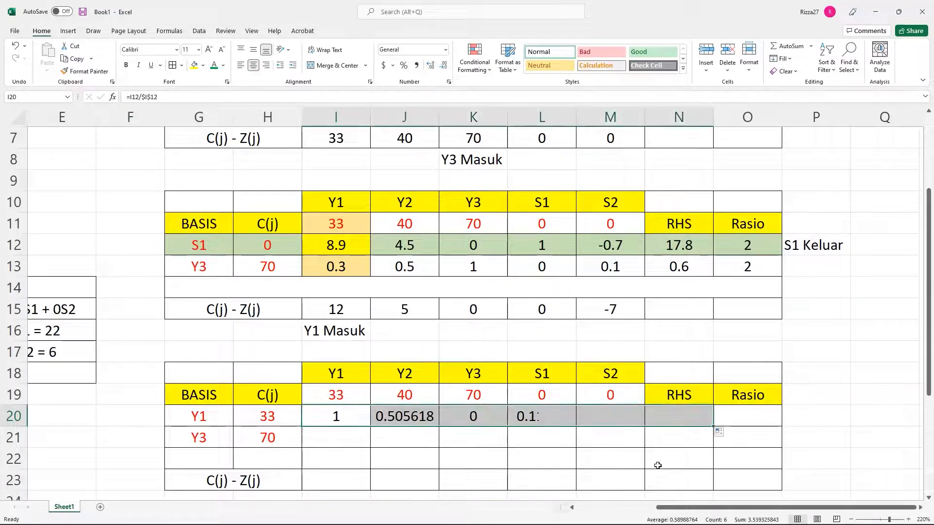
click(538, 495)
Format J20, L20 and M20 in the third table's Y1 row to show two decimal places
click(420, 415)
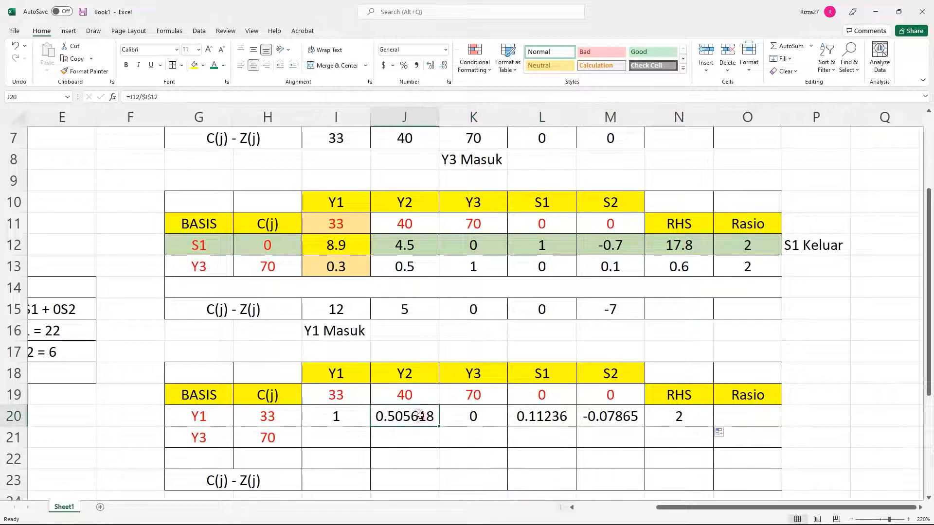
ctrl+click(526, 412)
ctrl+click(601, 414)
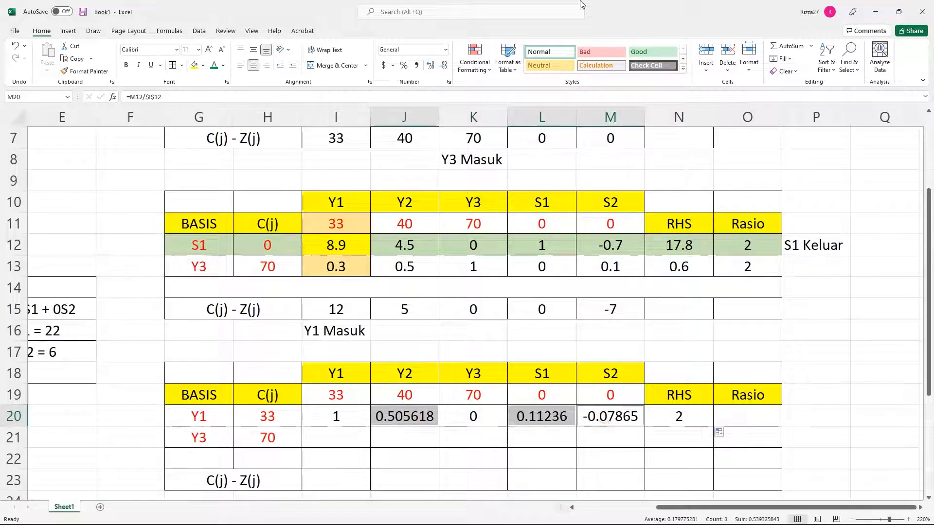
click(444, 65)
click(444, 65)
click(444, 65)
click(549, 442)
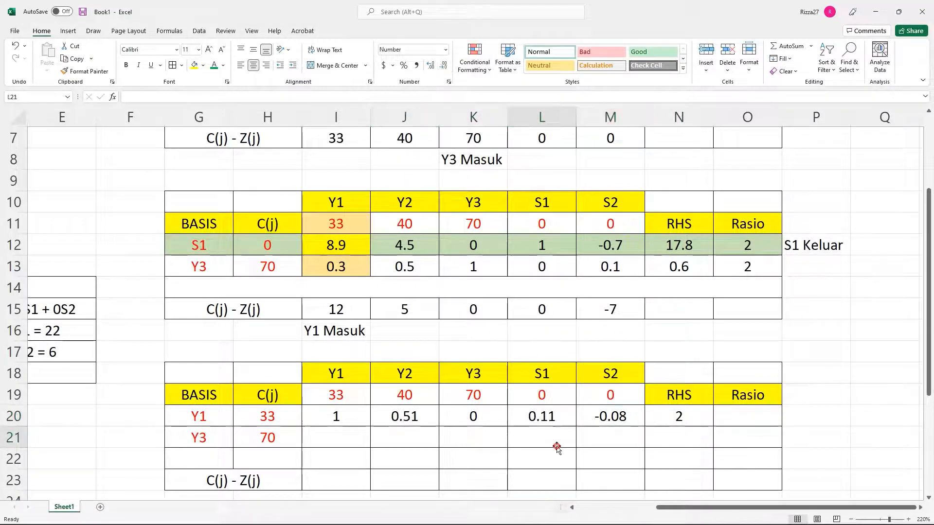
Compute the third table's Y3 row value for Y1 by entering =I13-$I$13*I20 in I21
click(348, 436)
click(342, 97)
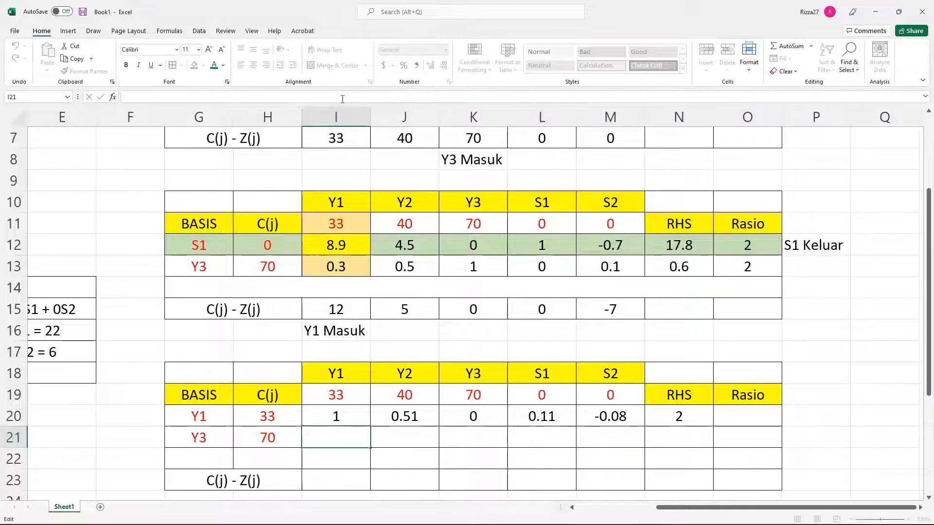
text(=)
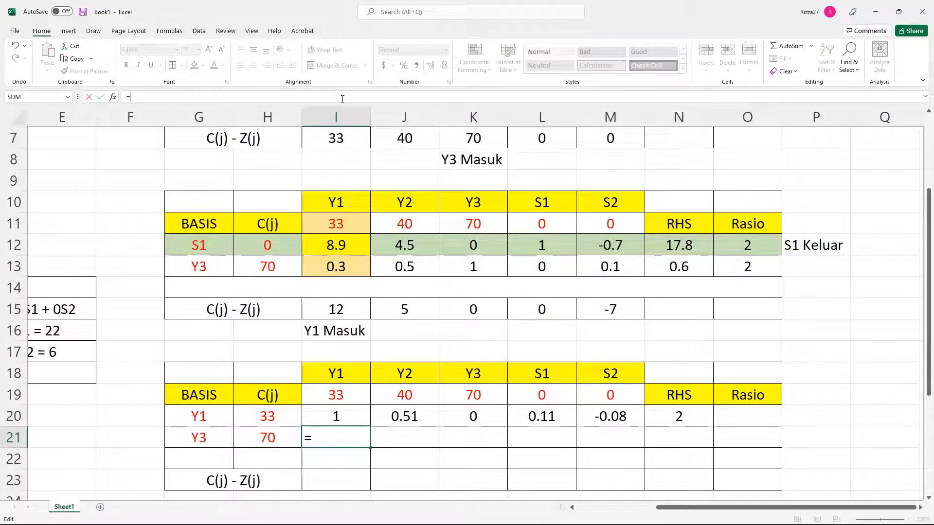
click(359, 268)
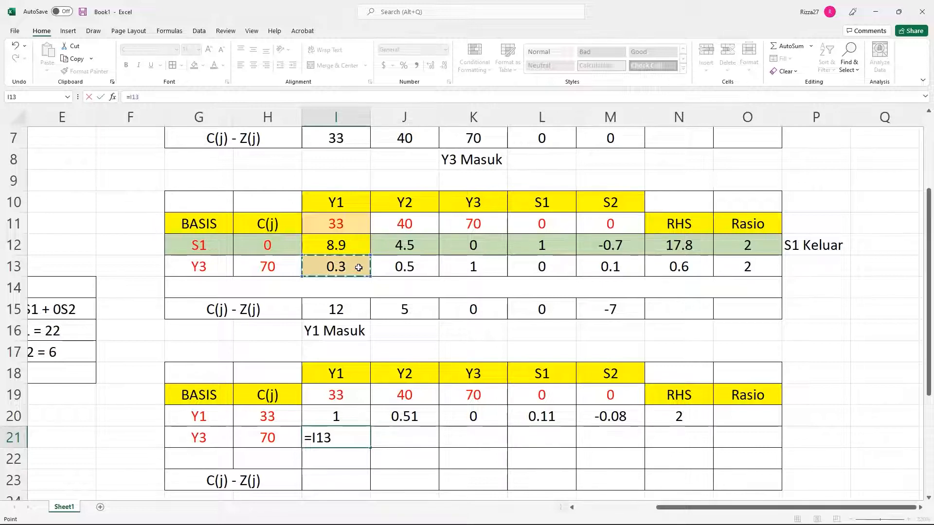
text(-)
click(359, 268)
click(141, 98)
text($I)
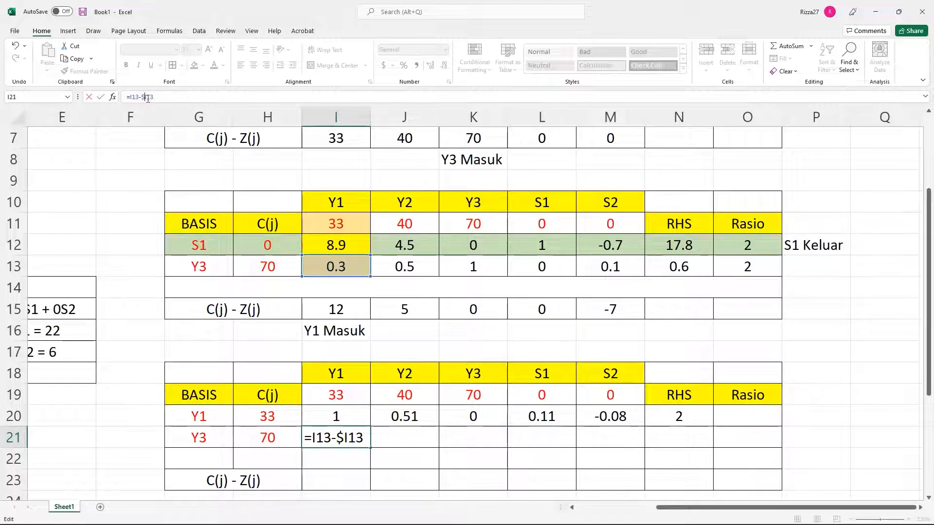
text($13)
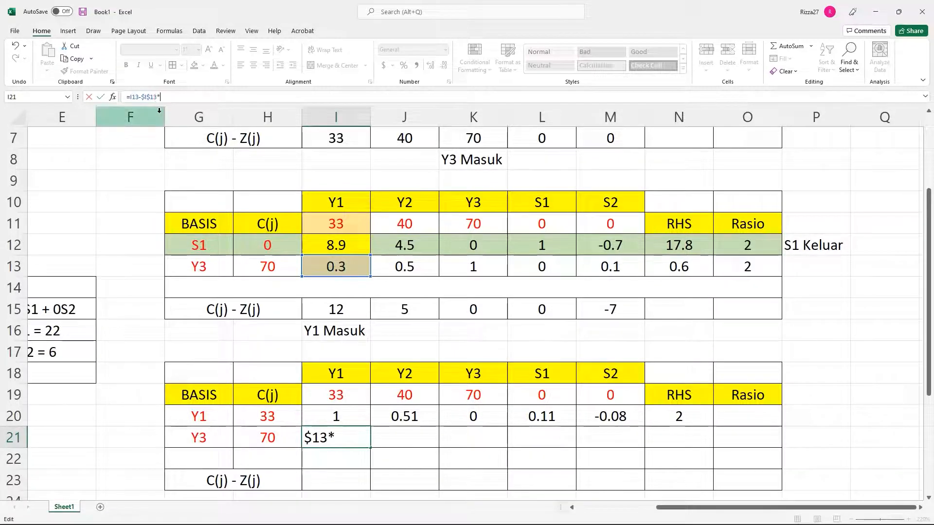
text(*)
click(336, 416)
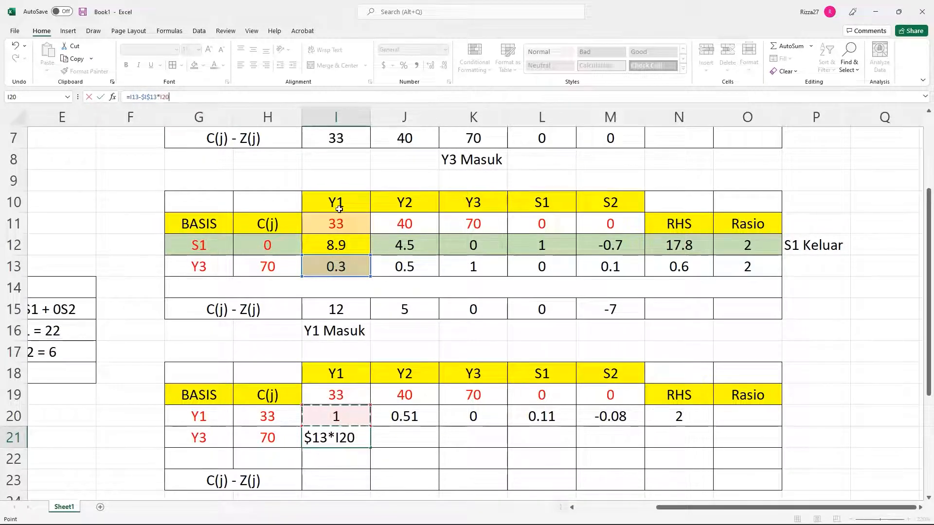
key(Return)
Center I21 and copy its formula across the third table's Y3 row to N21
click(351, 438)
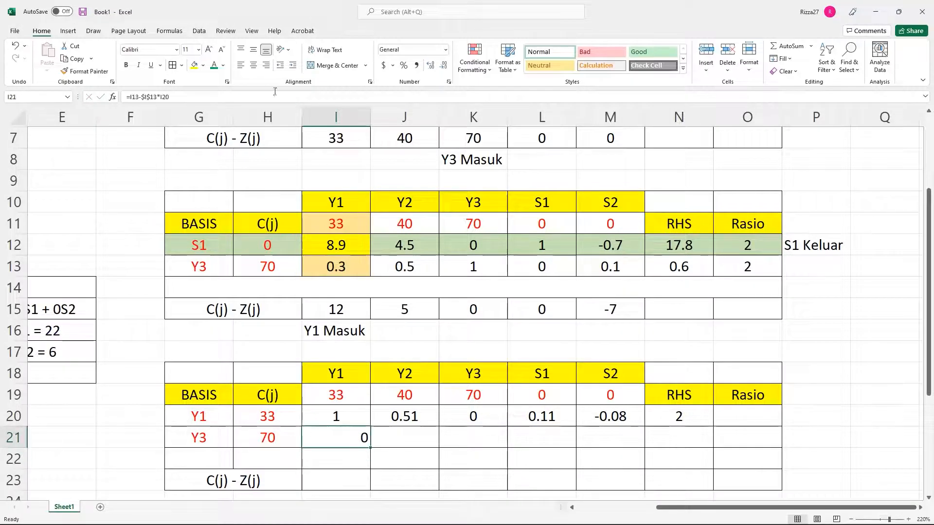
click(253, 66)
drag(372, 449, 689, 446)
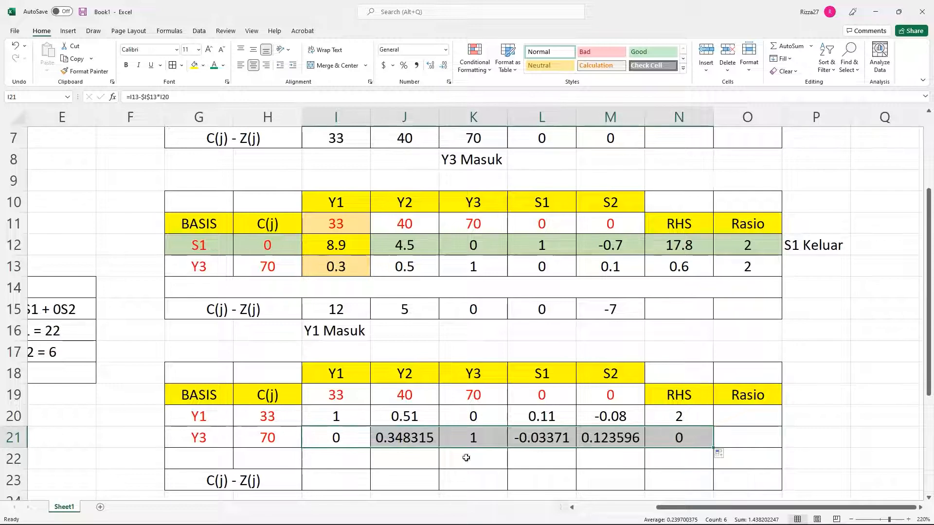
Format J21, L21 and M21 in the third table's Y3 row to show two decimal places
click(422, 437)
ctrl+click(521, 436)
ctrl+click(604, 440)
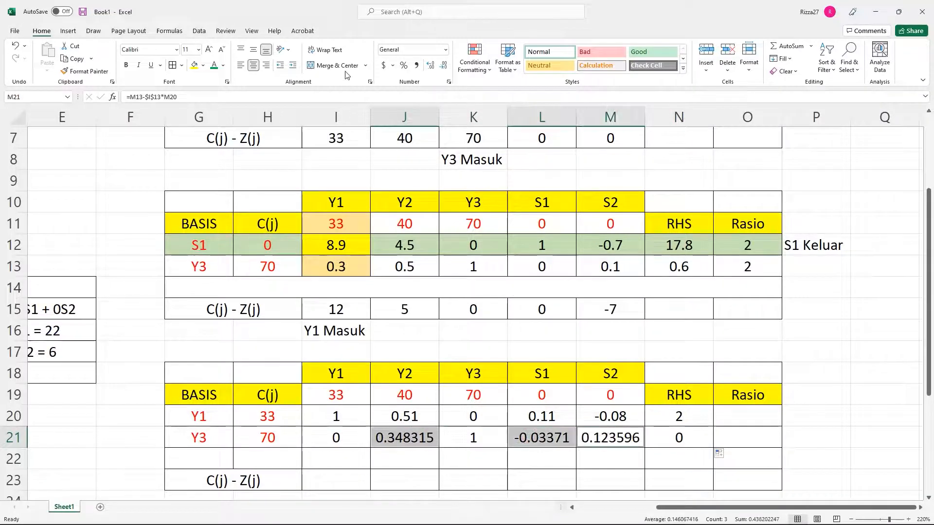
click(442, 67)
click(442, 67)
click(443, 67)
click(442, 67)
click(662, 351)
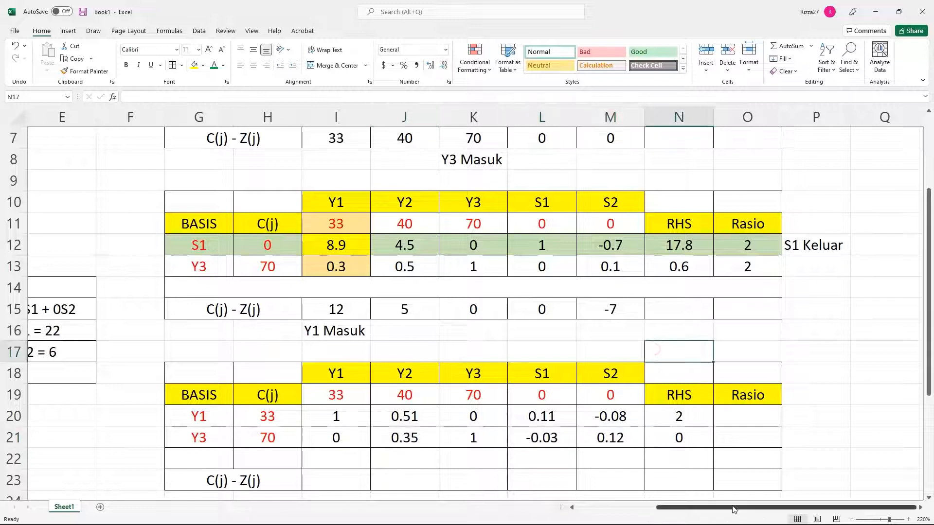
Start the third table's C(j) - Z(j) formula in I23 as =I19-(H20*I20+H21*I21
scroll(343, 364, down, 2)
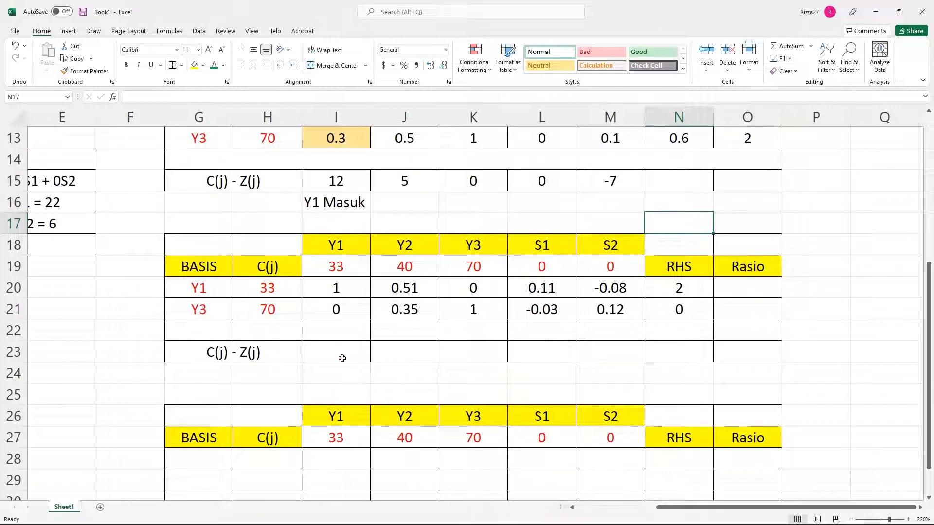
click(343, 361)
text(=)
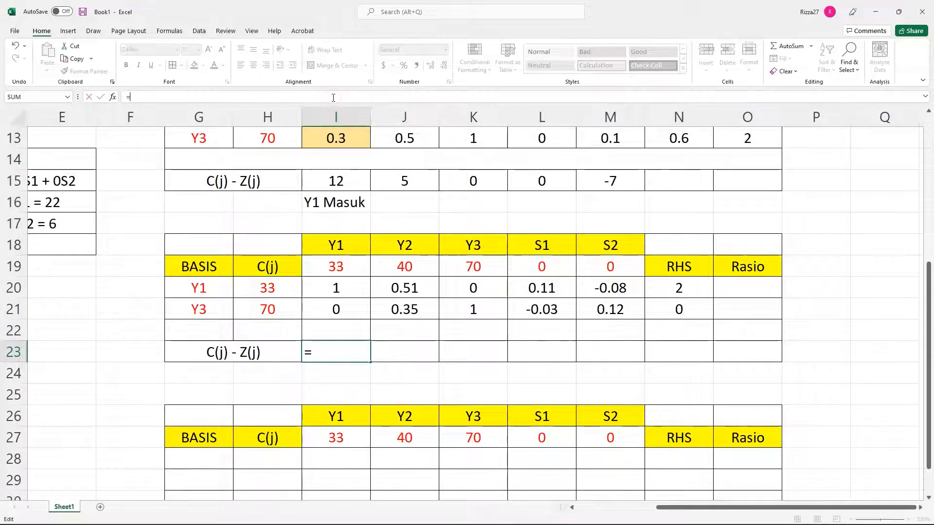
click(317, 265)
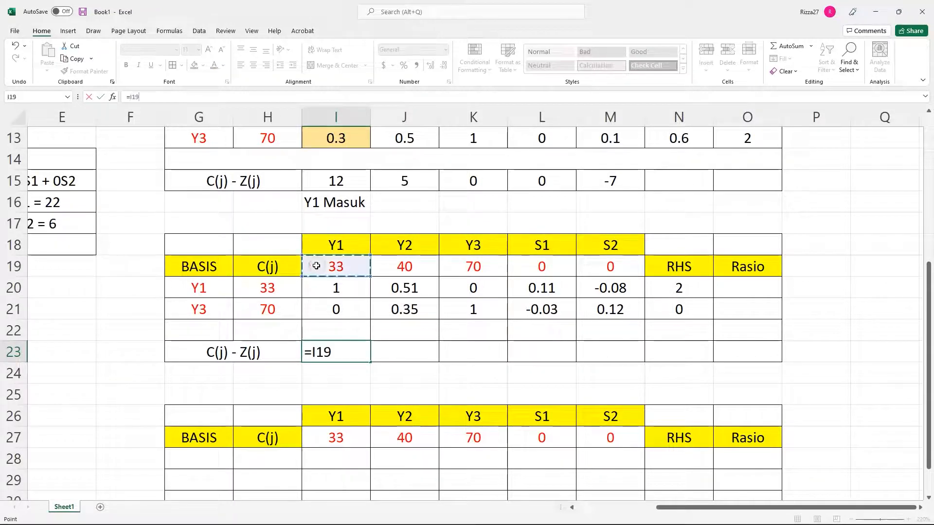
text(-()
click(276, 286)
text(*)
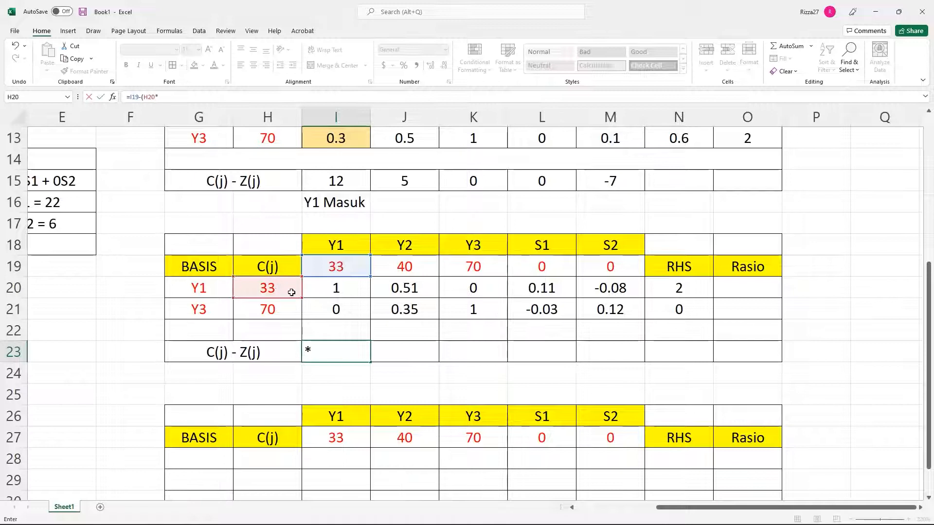
click(324, 288)
text(+)
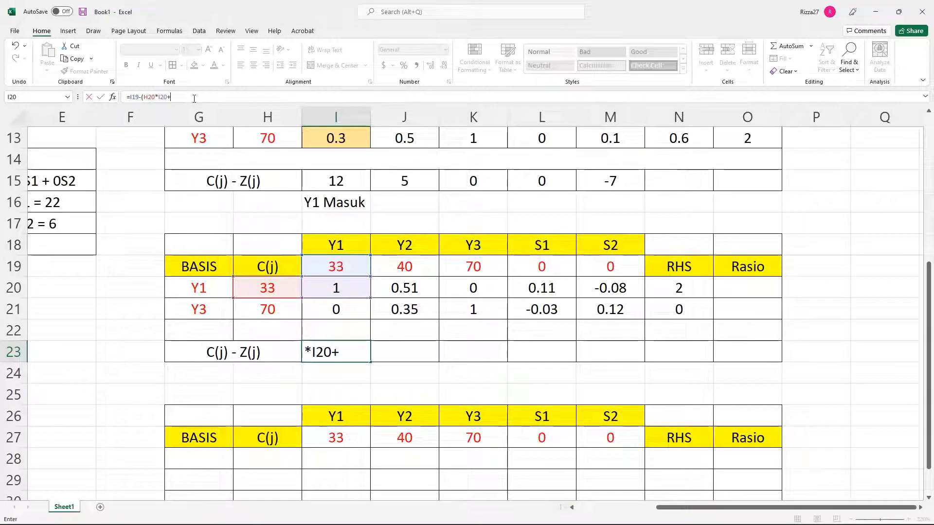
click(267, 310)
text(*)
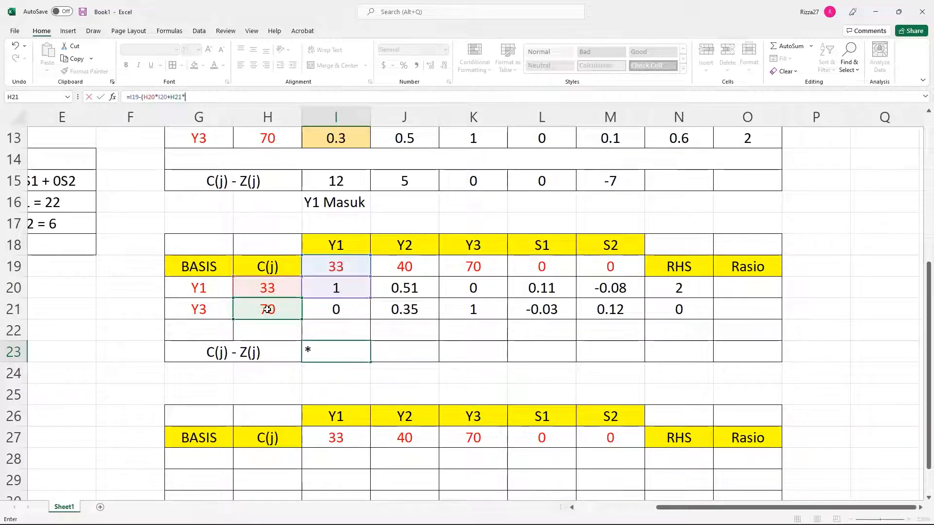
click(309, 313)
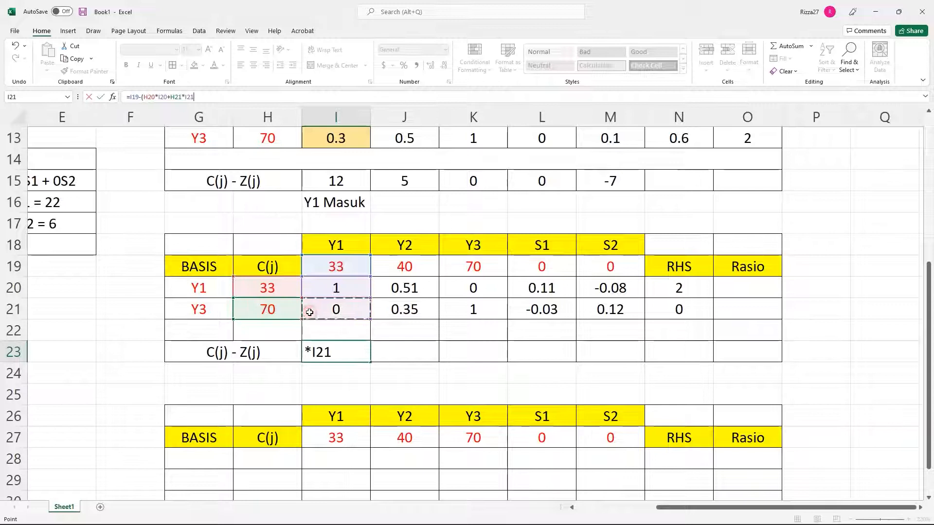
Make H20 and H21 absolute references and complete I23's formula as =I19-($H$20*I20+$H$21*I21)
click(144, 97)
text($)
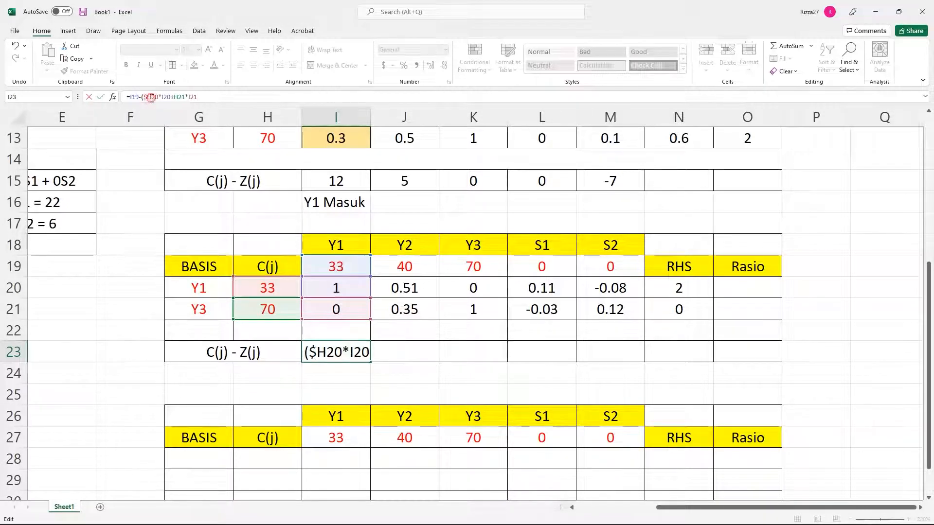
click(152, 97)
text($)
click(176, 97)
text($)
click(183, 98)
text($)
click(220, 96)
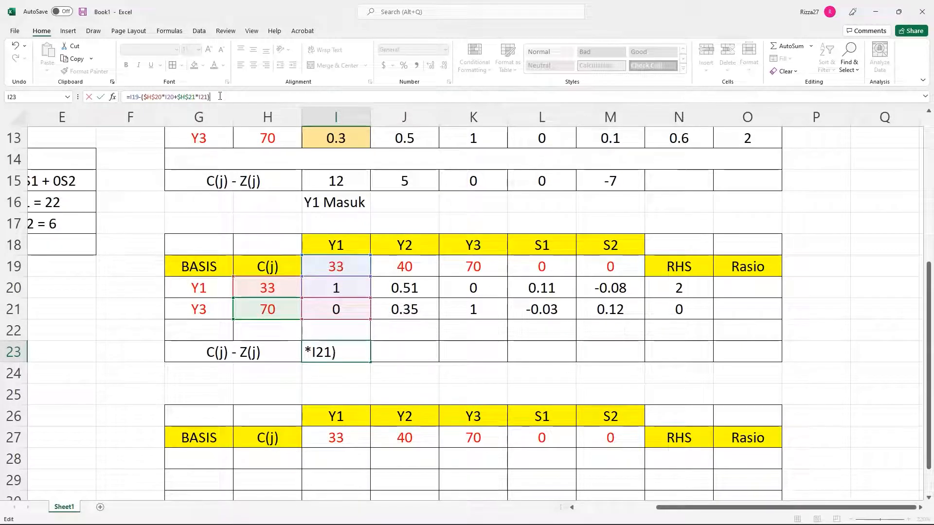
key(Return)
Center I23 and copy its formula across the C(j) - Z(j) row to M23
click(366, 351)
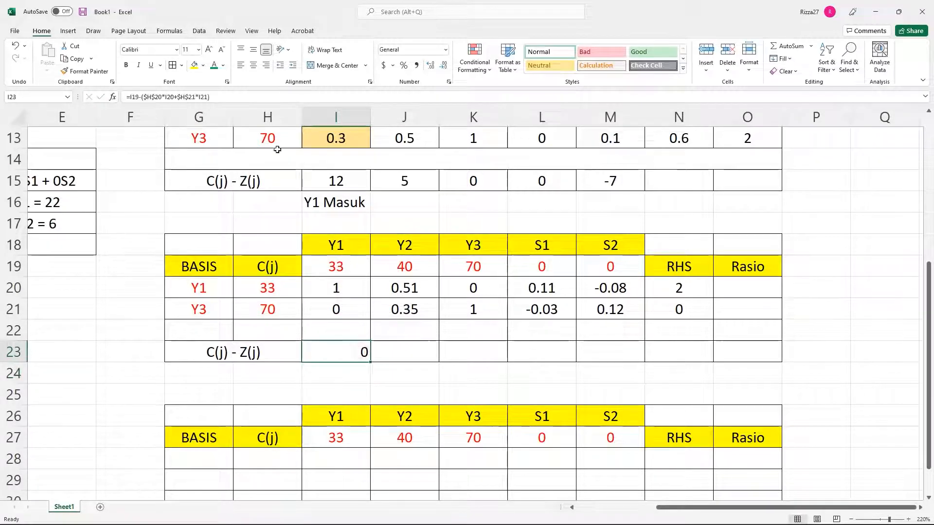
click(253, 65)
drag(371, 363, 632, 359)
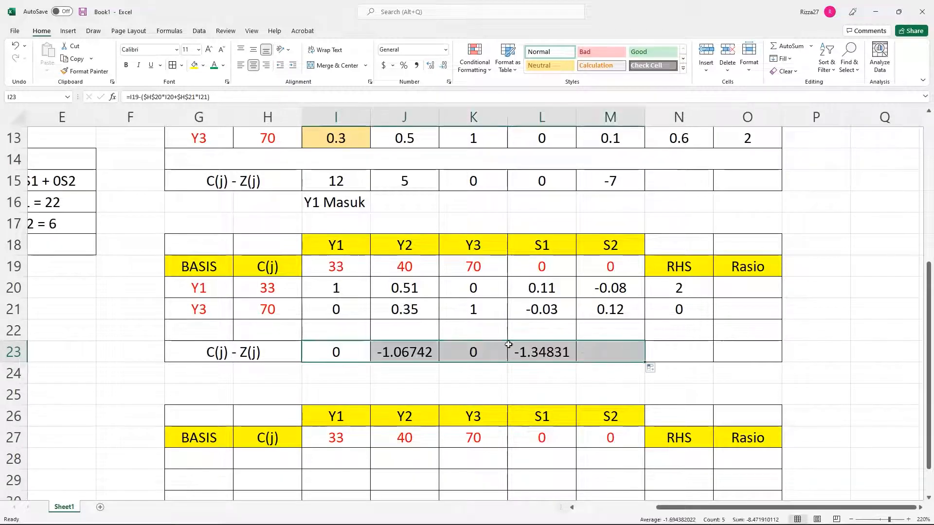
click(559, 422)
drag(332, 359, 603, 356)
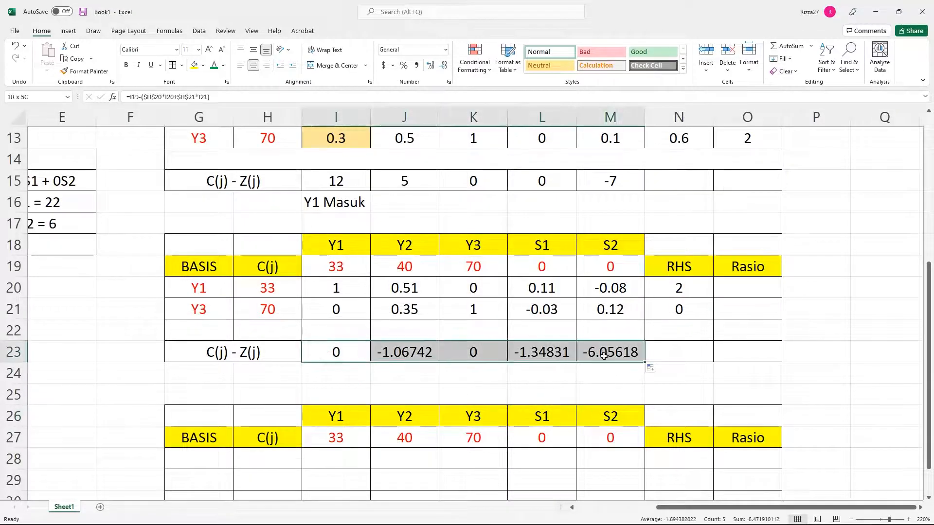
Merge and center the empty row G22:O22 above the third table's C(j) - Z(j) row
click(728, 329)
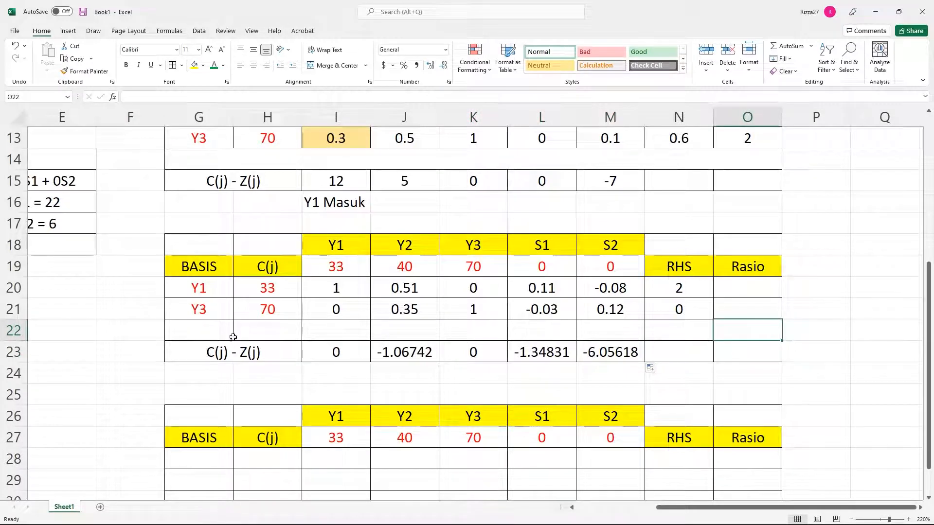
drag(192, 329, 769, 332)
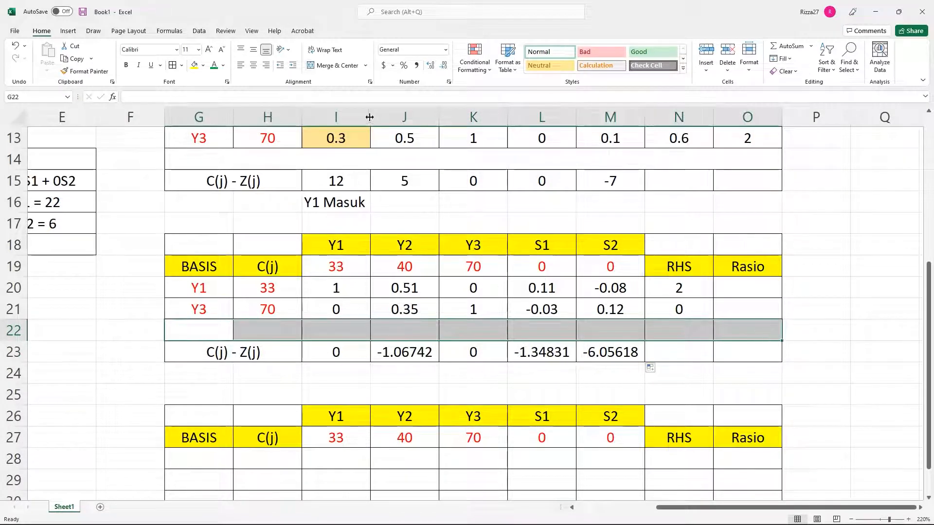
click(335, 65)
click(464, 437)
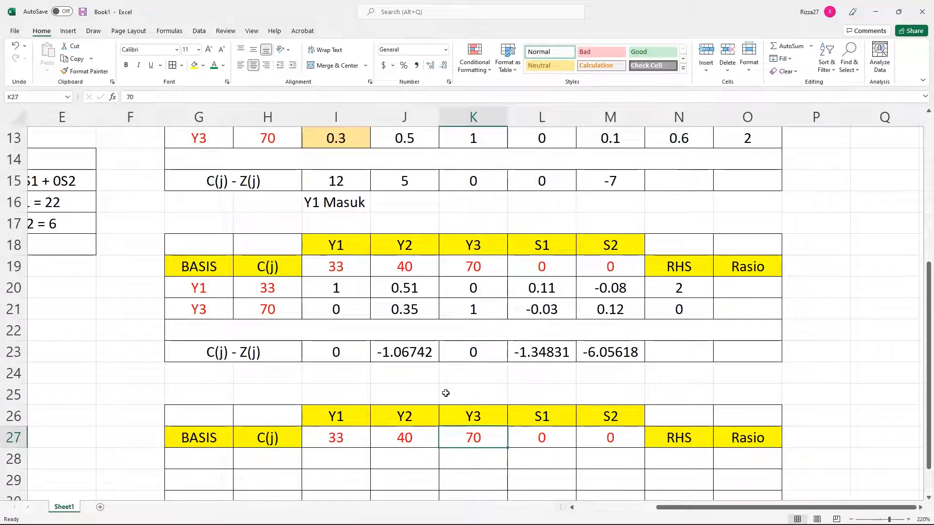
Format J23, L23 and M23 in the C(j) - Z(j) row to show two decimal places
click(354, 356)
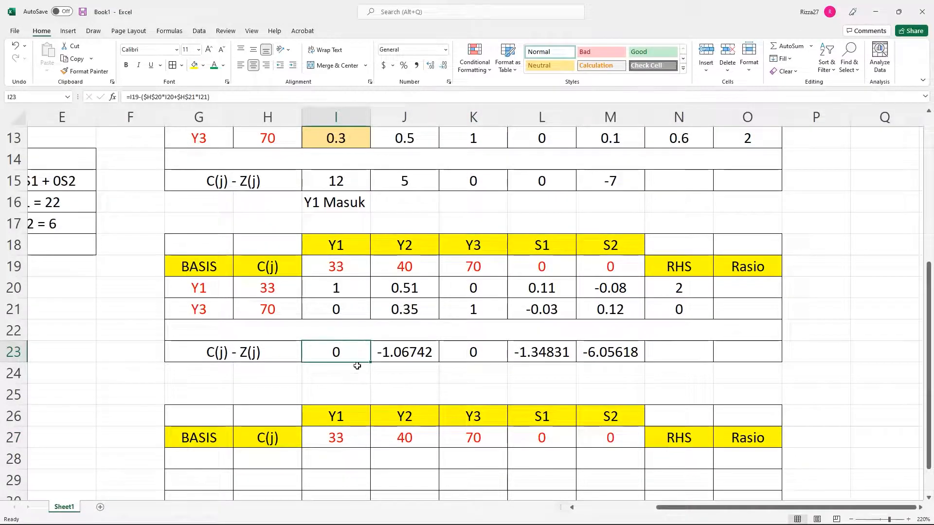
click(394, 355)
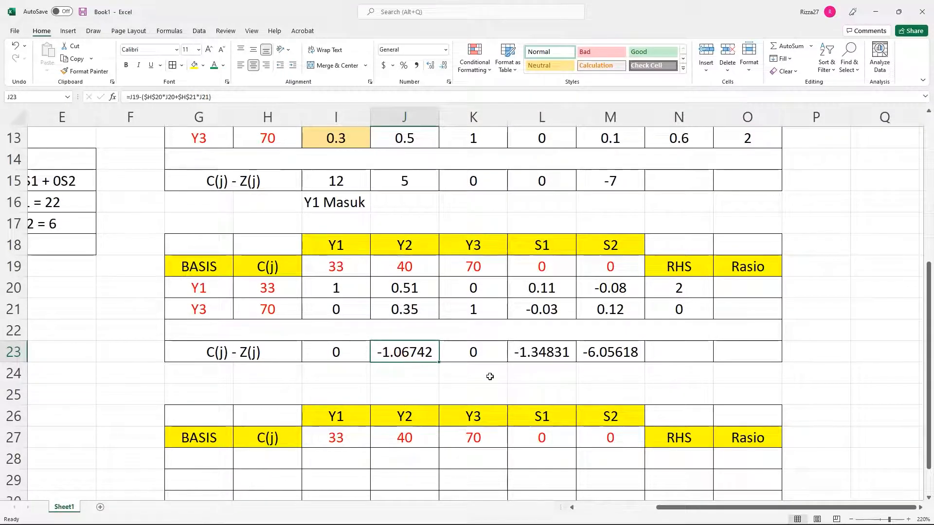
ctrl+click(544, 358)
ctrl+click(615, 354)
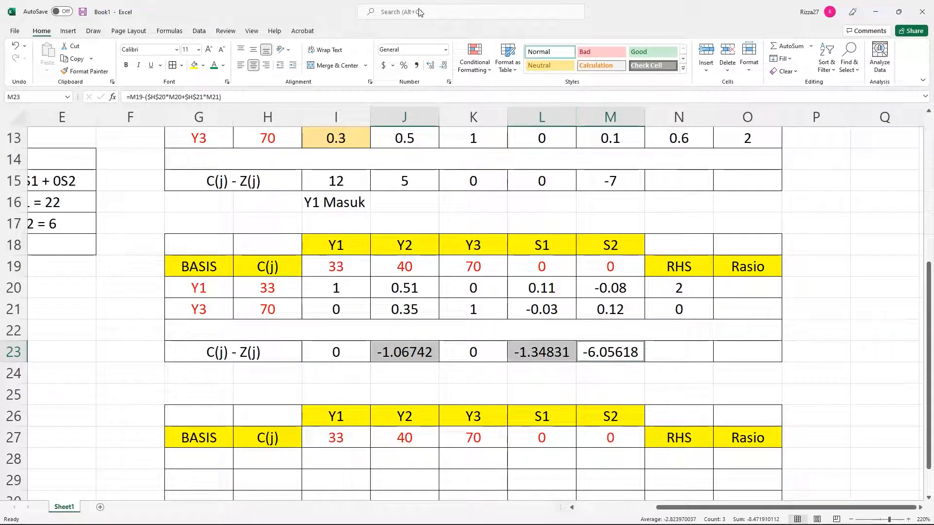
click(443, 65)
click(443, 65)
click(443, 65)
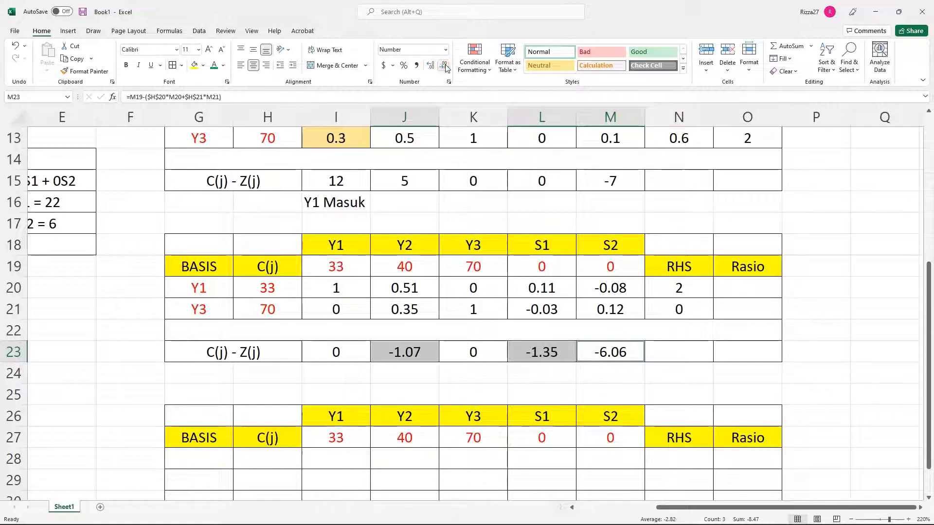
click(604, 350)
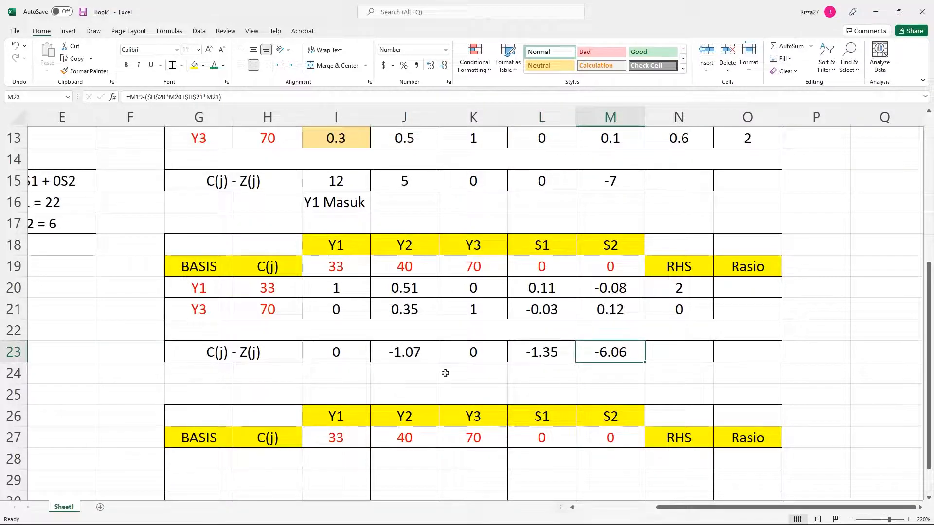
Copy I23's C(j) - Z(j) formula across row 23 through the RHS cell N23
scroll(562, 381, up, 1)
scroll(562, 380, up, 1)
scroll(561, 381, down, 1)
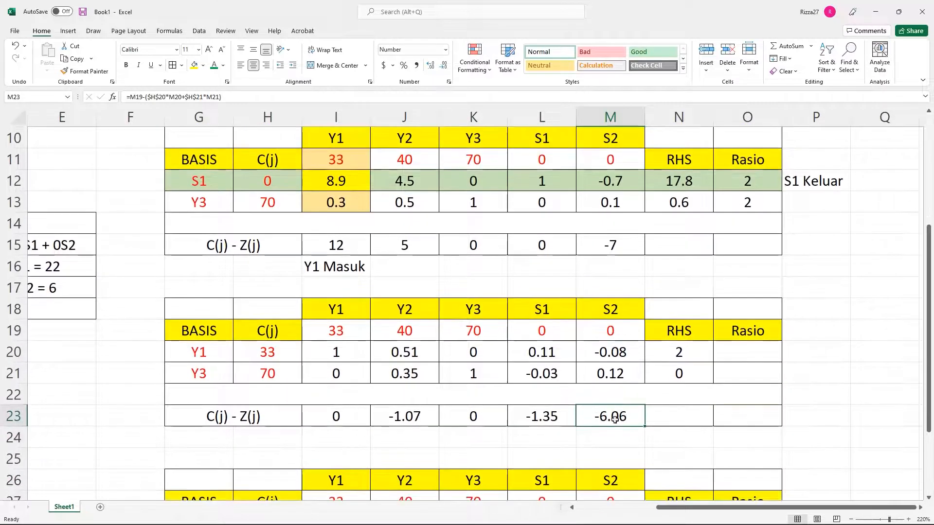
click(366, 417)
drag(373, 426, 687, 422)
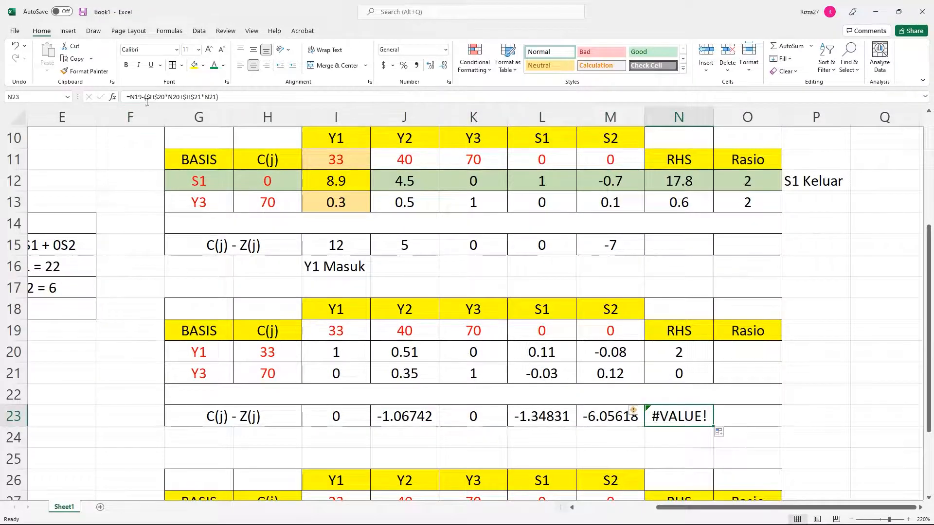
Try removing the leading =N19- from the formula in N23, and undo that edit
key(F2)
drag(145, 98, 122, 98)
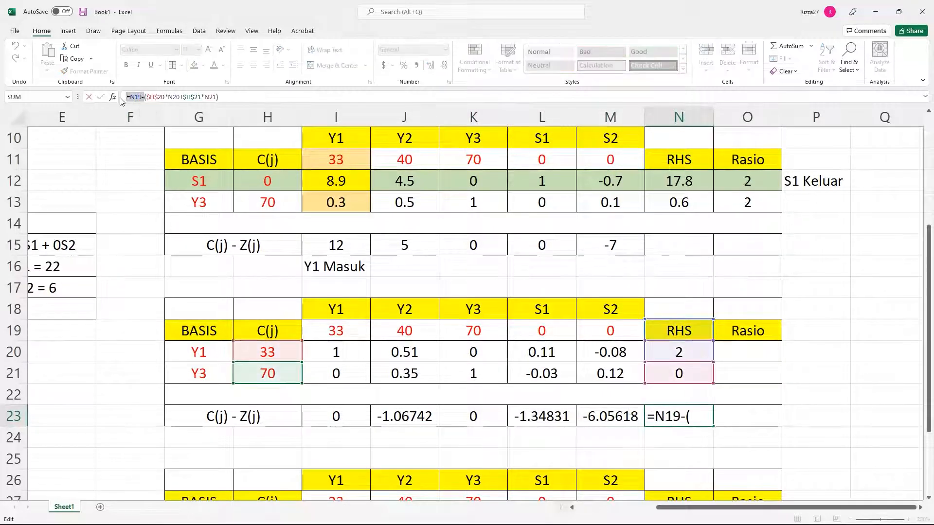
key(BackSpace)
key(Return)
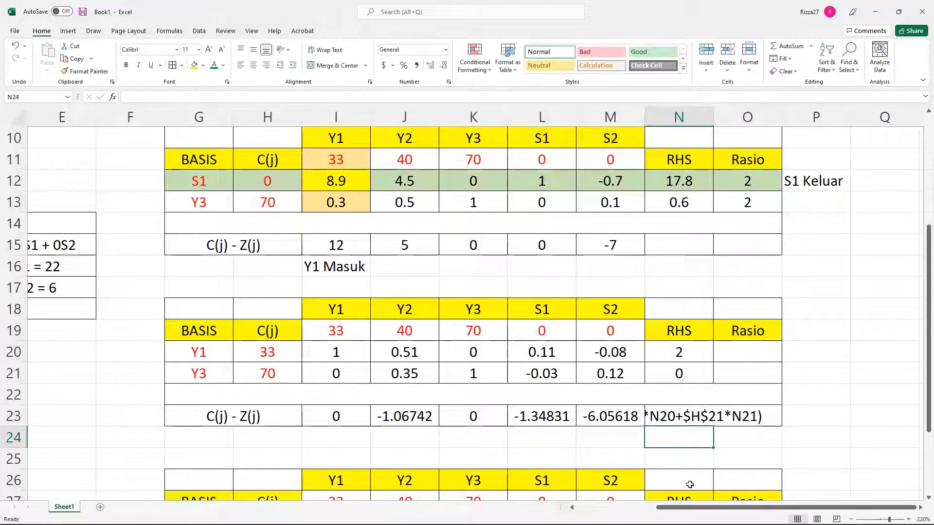
key(ctrl+z)
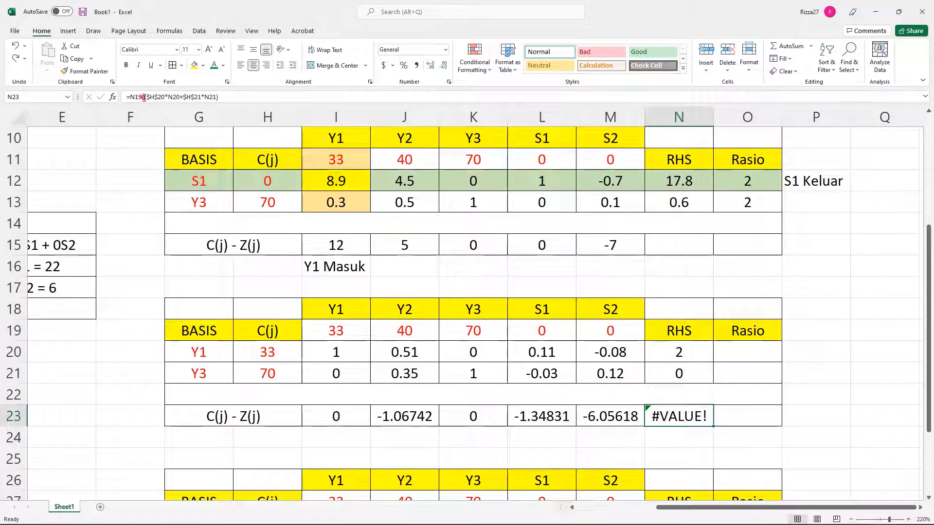
Remove the N19- term from the formula in N23 so it reads =($H$20*N20+$H$21*N21)
drag(144, 97, 130, 97)
key(BackSpace)
key(Return)
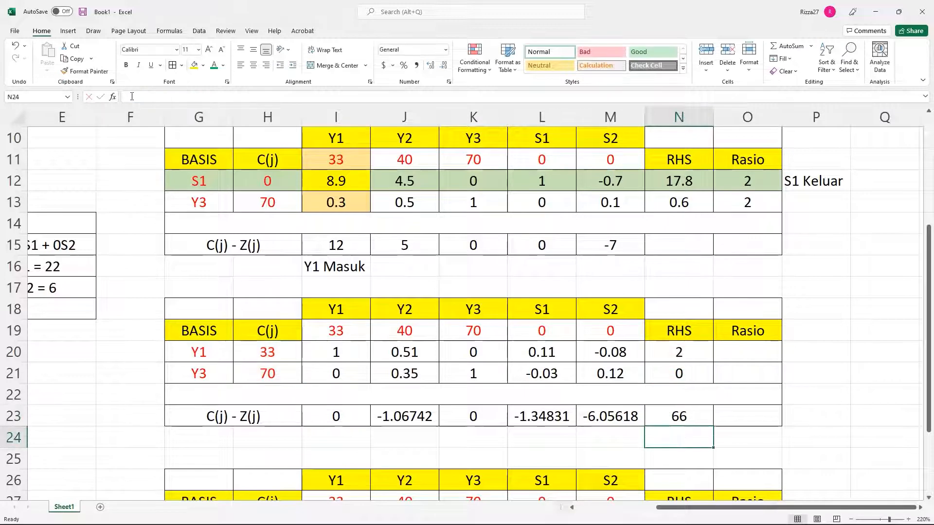
Format J23, L23 and M23 in the third table's C(j) - Z(j) row to show two decimal places
drag(598, 414, 545, 416)
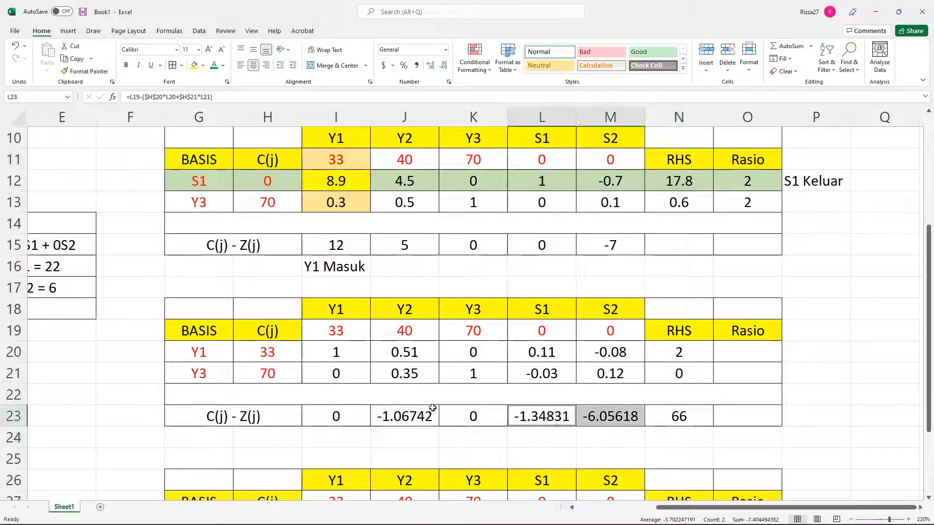
ctrl+click(414, 413)
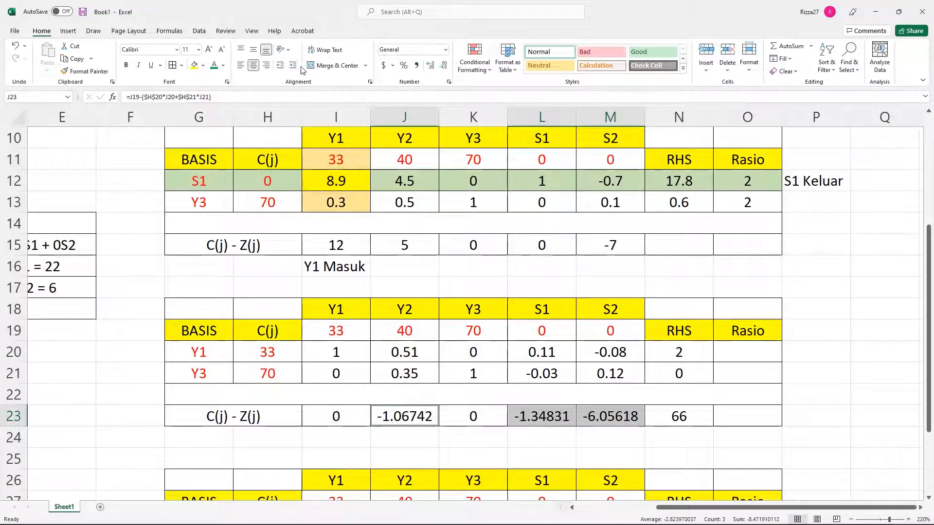
click(443, 67)
click(444, 67)
click(443, 67)
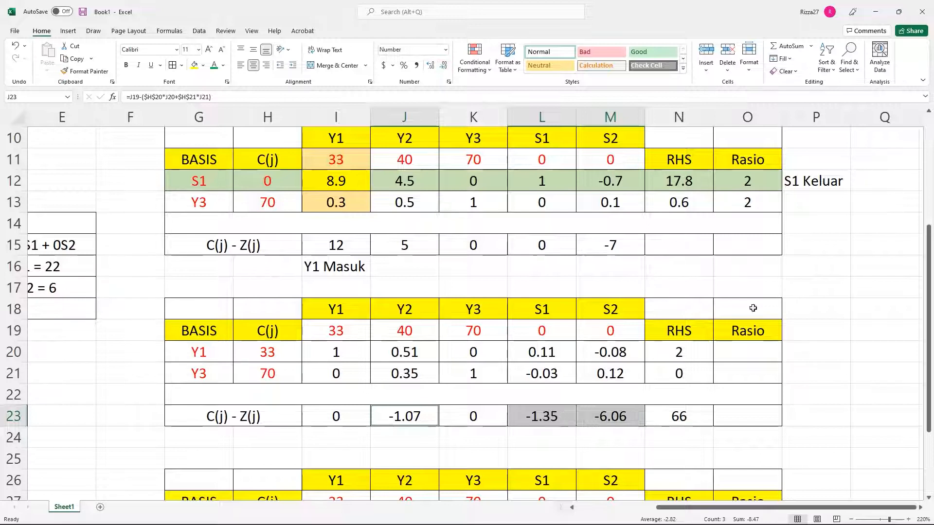
Look over the third simplex table and the unfilled fourth table below it
click(786, 359)
scroll(786, 364, down, 2)
scroll(785, 364, down, 2)
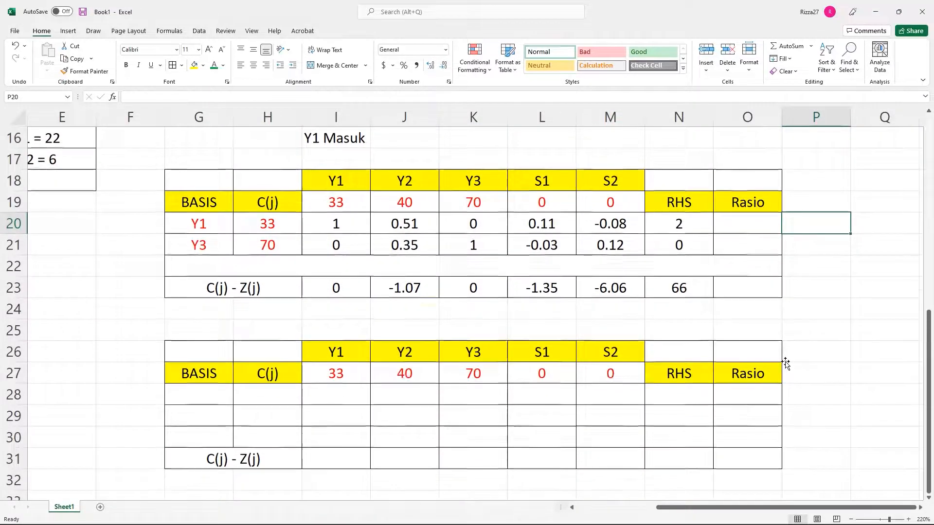
scroll(778, 363, up, 2)
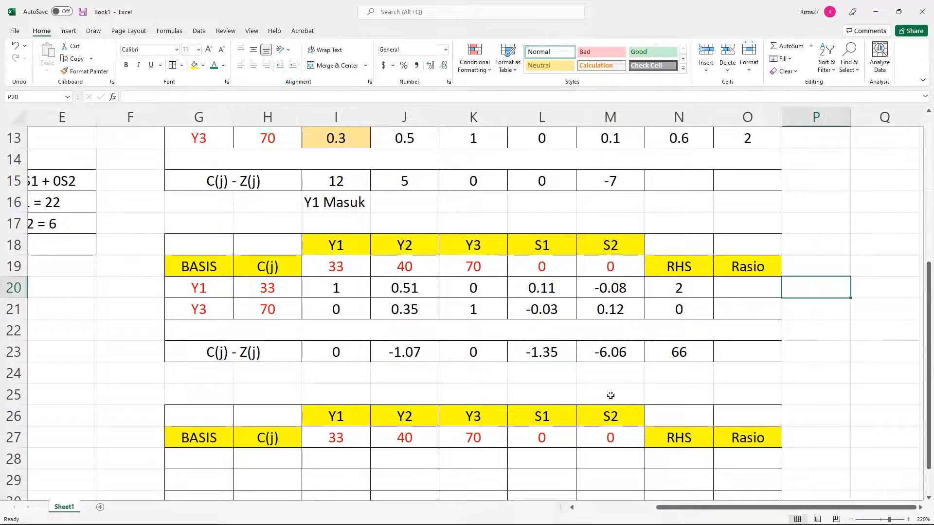
scroll(608, 394, up, 2)
scroll(598, 271, down, 1)
scroll(685, 251, down, 1)
scroll(241, 346, up, 1)
Inspect the third table's RHS column for the Y1 and Y3 rows and the C(j) - Z(j) row
click(685, 359)
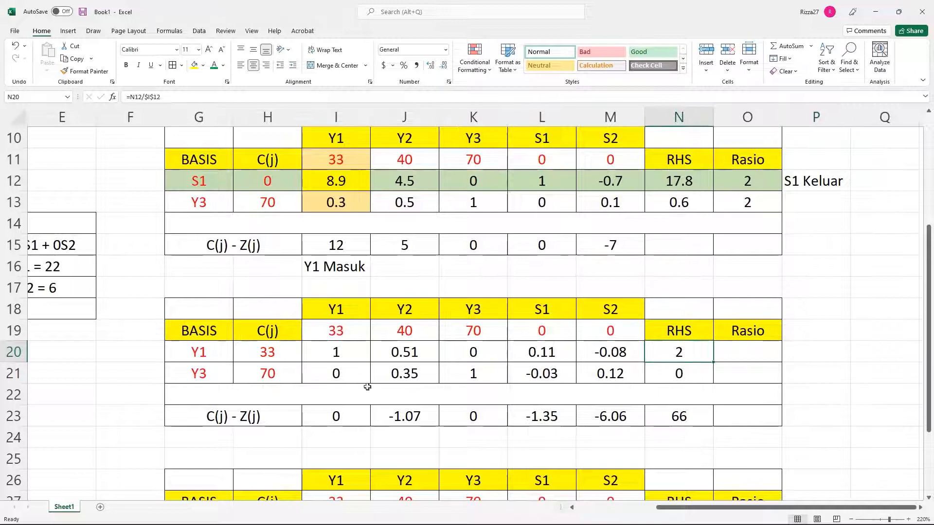
click(203, 375)
click(672, 378)
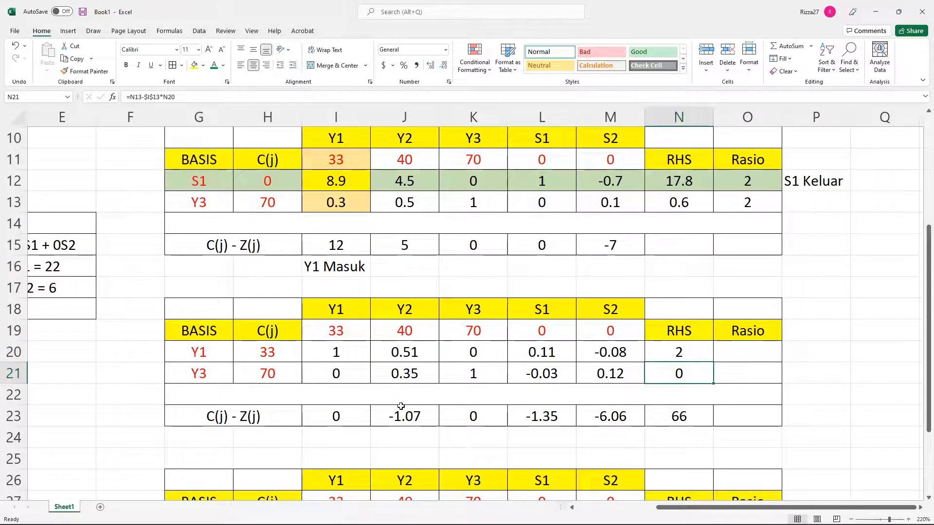
scroll(401, 406, down, 1)
scroll(392, 371, up, 1)
click(641, 393)
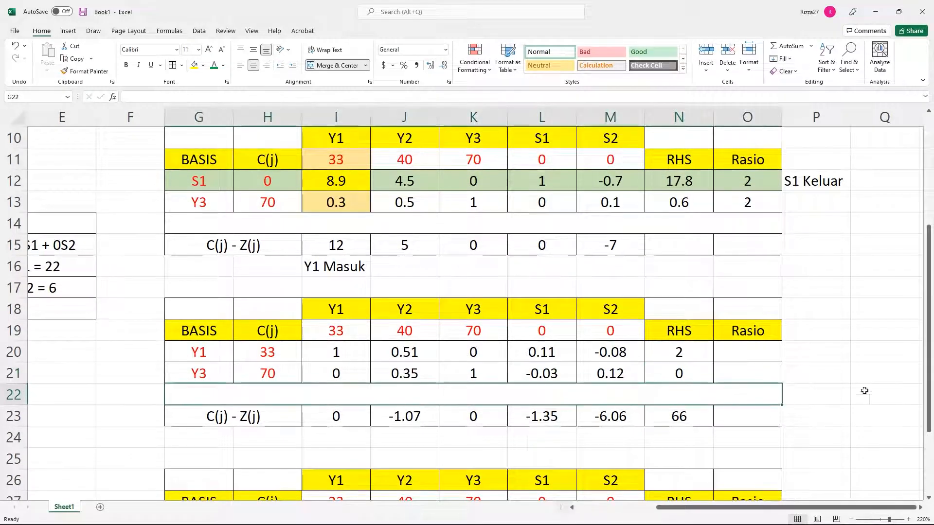
click(846, 401)
click(685, 417)
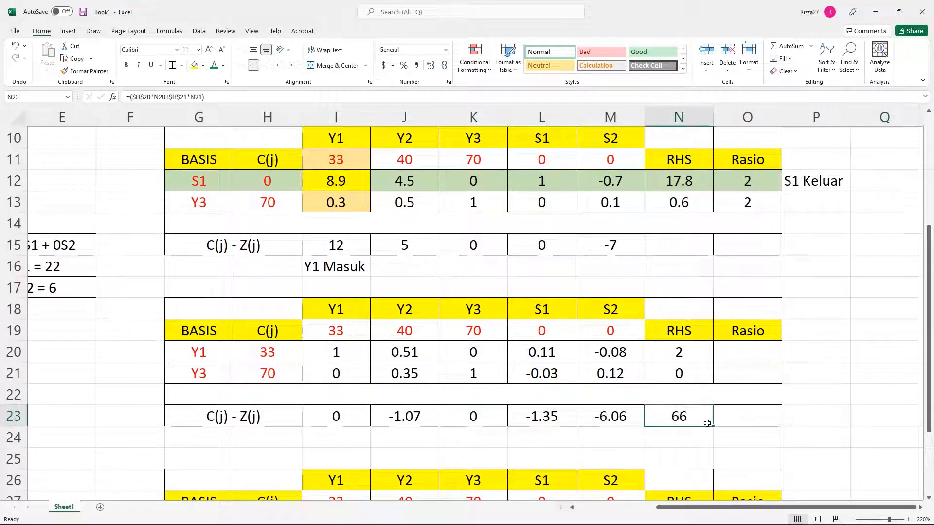
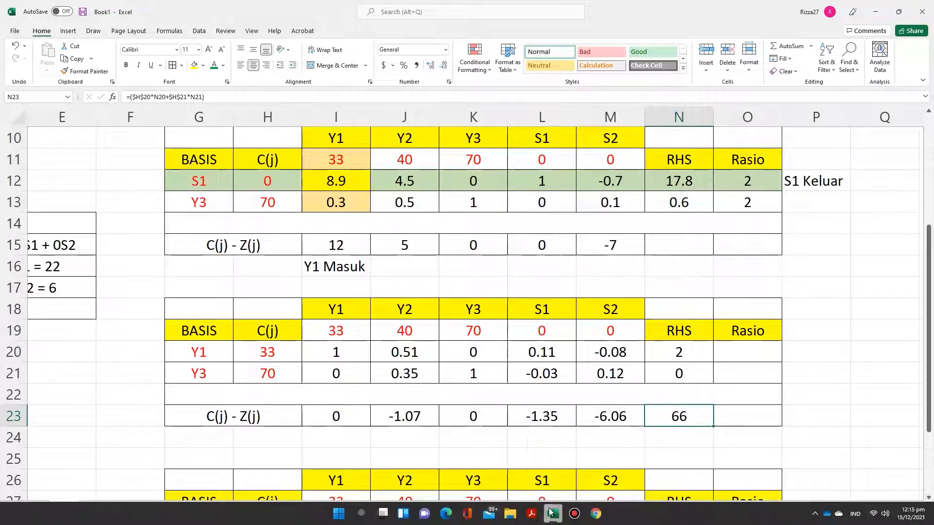
Switch to the module PDF in Adobe Acrobat and find the Iterasi 4 table on page 47
click(537, 515)
scroll(542, 437, down, 8)
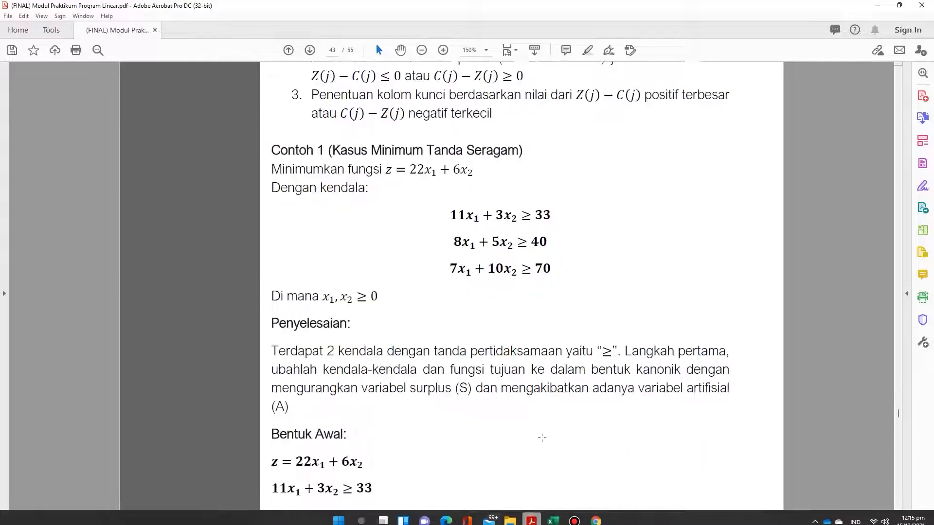
scroll(558, 471, down, 2)
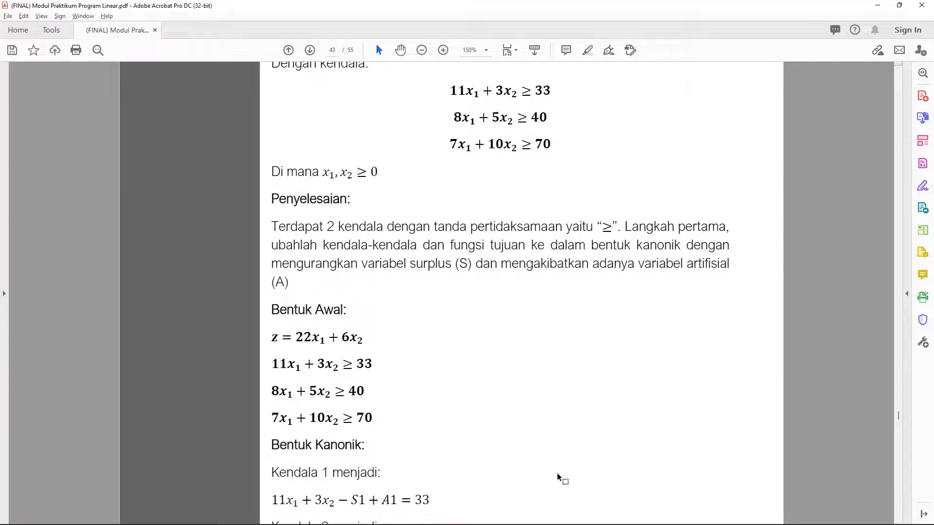
scroll(558, 479, down, 10)
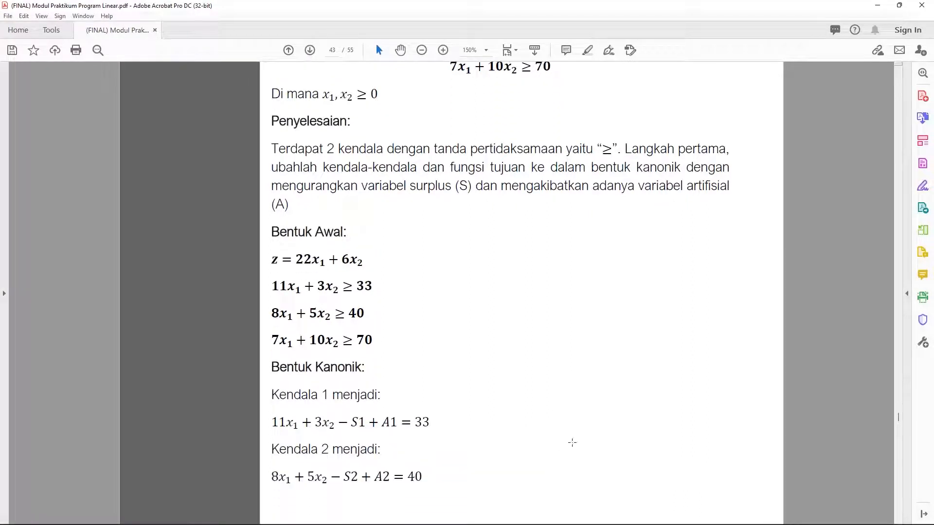
drag(899, 422, 900, 451)
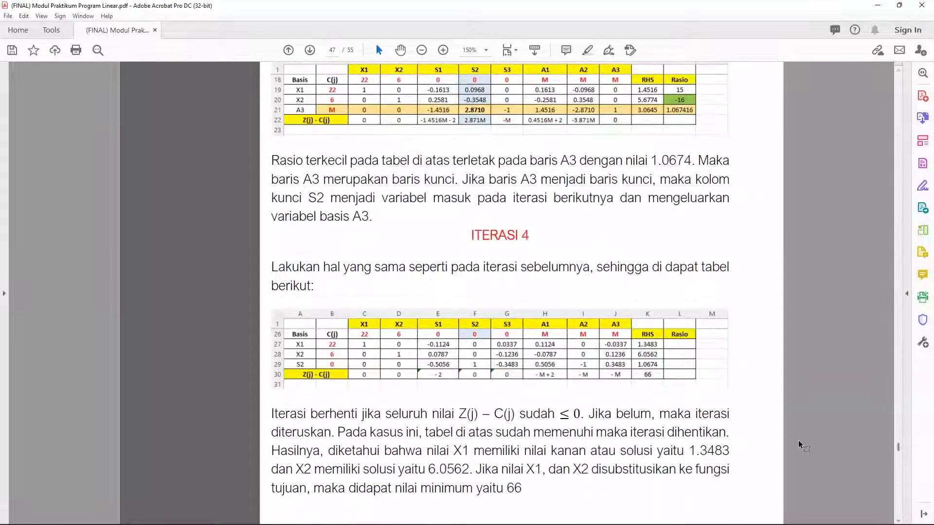
scroll(696, 345, down, 1)
scroll(613, 348, up, 1)
Enlarge the PDF page to 200% and read the Iterasi 4 table with the conclusion beneath it
key(alt)
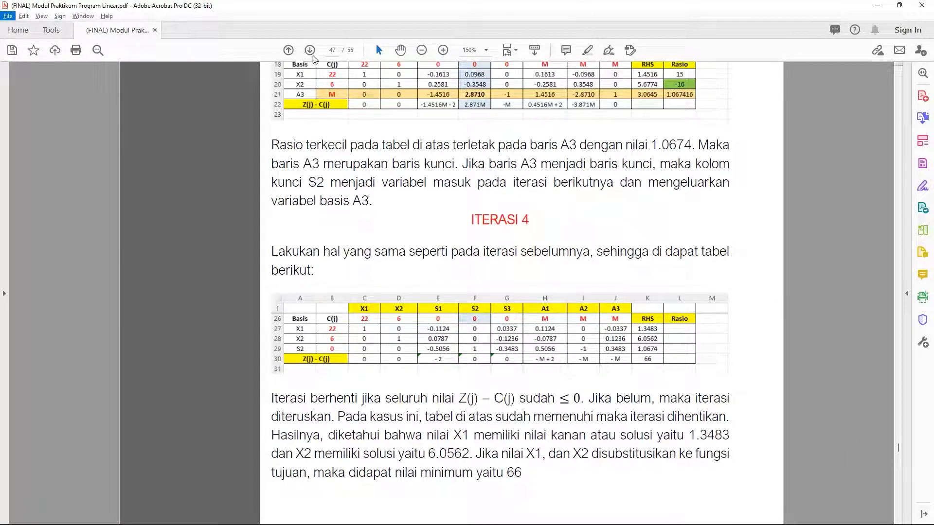
click(443, 50)
click(443, 51)
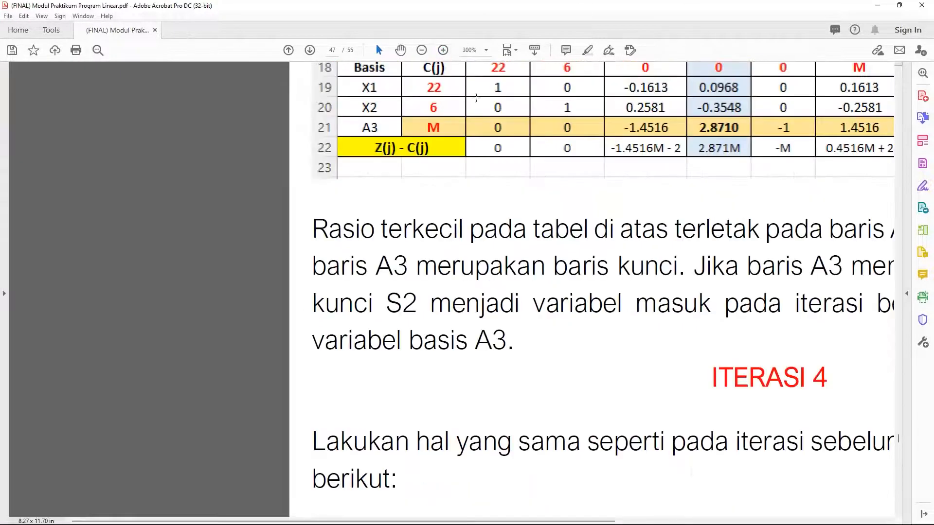
scroll(591, 219, down, 1)
key(alt)
click(422, 50)
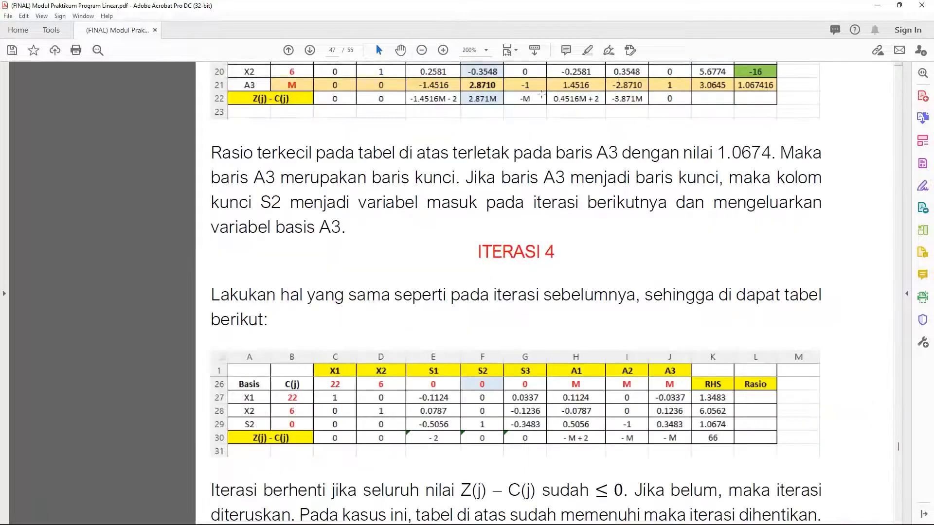
scroll(758, 297, down, 3)
scroll(754, 311, down, 1)
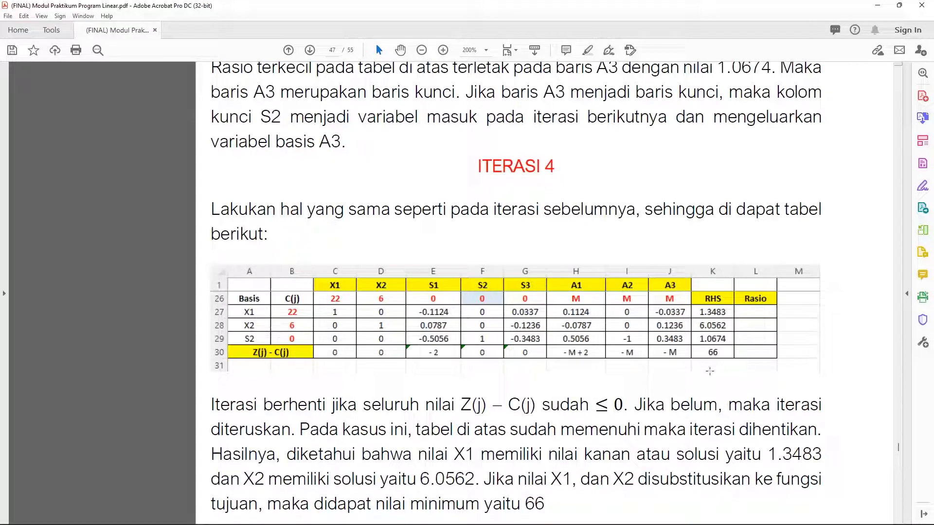
scroll(710, 371, down, 1)
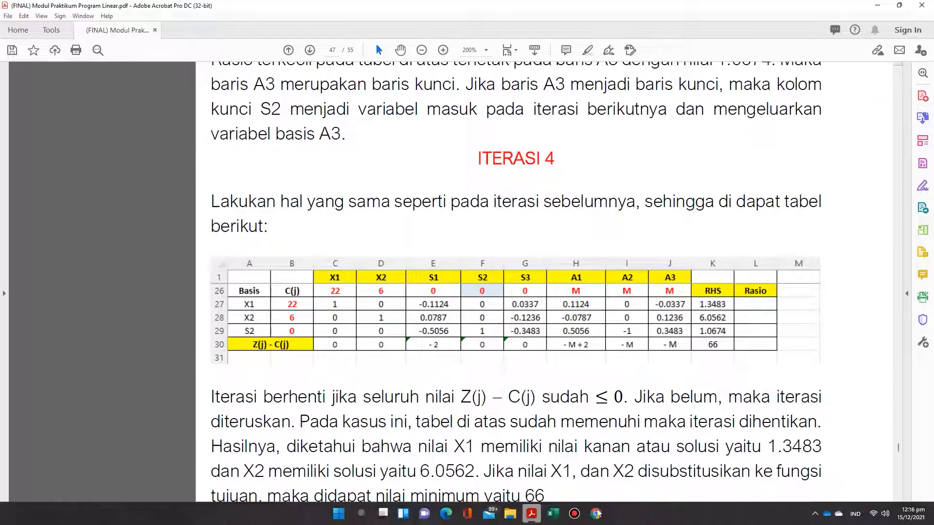
Review the module's solution backwards from Iterasi 4 to the ratio tables on page 45, with the page at 150%
click(549, 515)
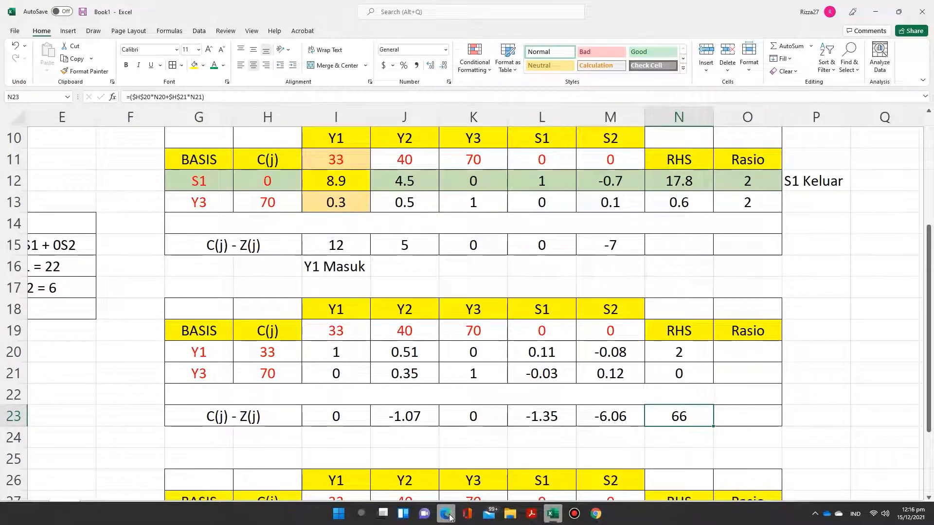
click(876, 7)
scroll(723, 212, up, 4)
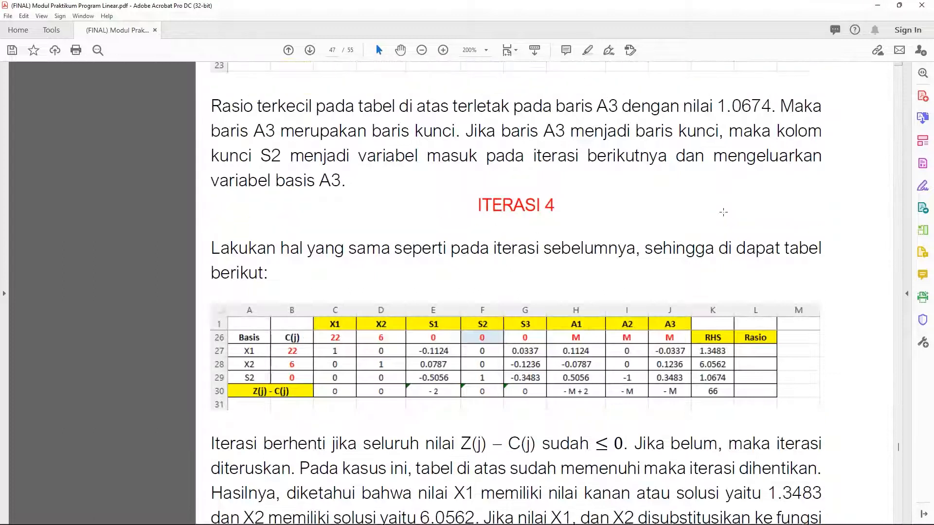
scroll(723, 211, down, 1)
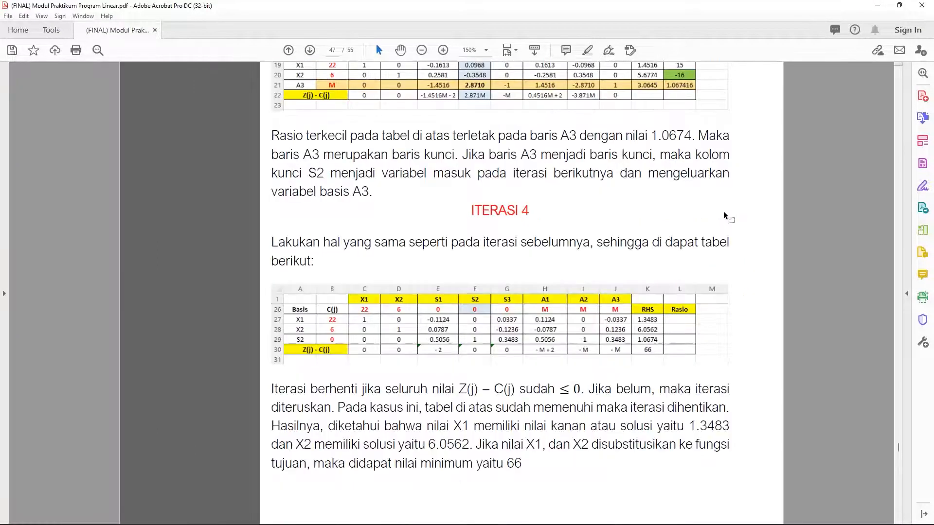
scroll(713, 228, up, 3)
scroll(713, 235, up, 10)
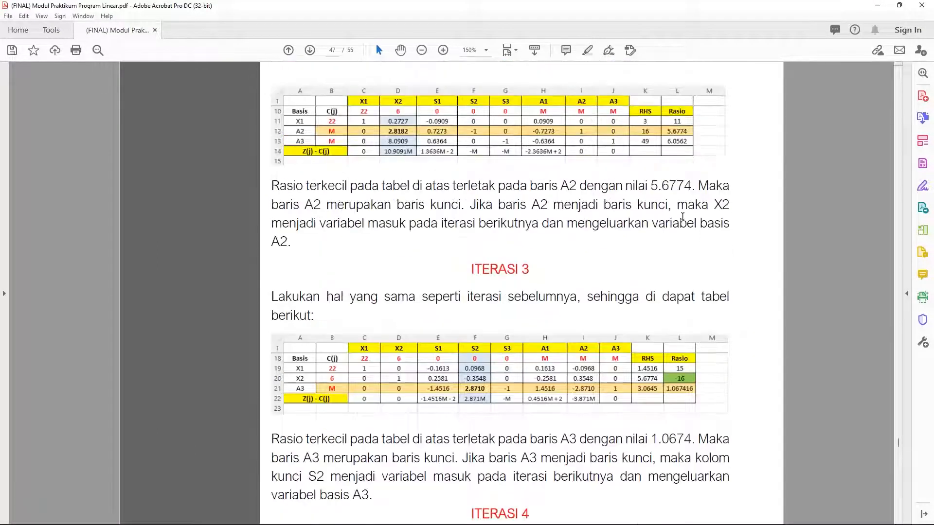
scroll(685, 208, up, 3)
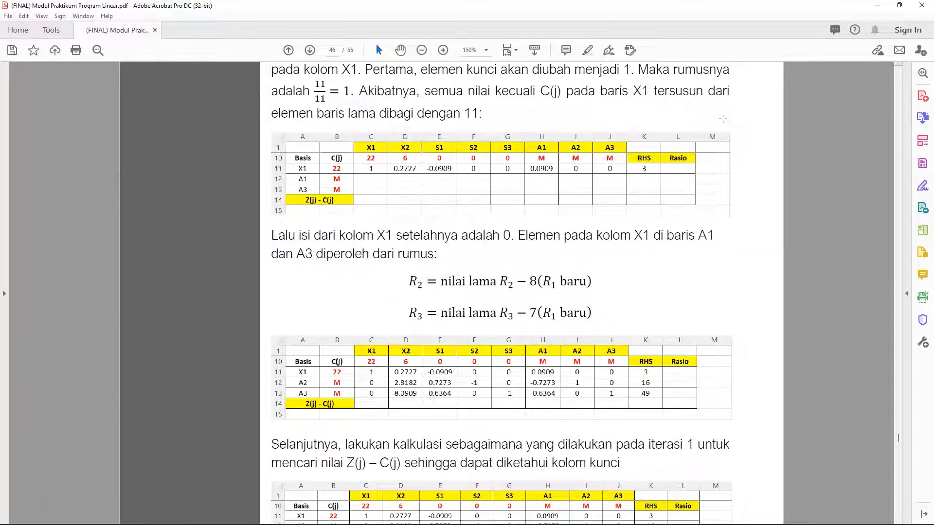
scroll(723, 118, up, 7)
scroll(746, 224, up, 10)
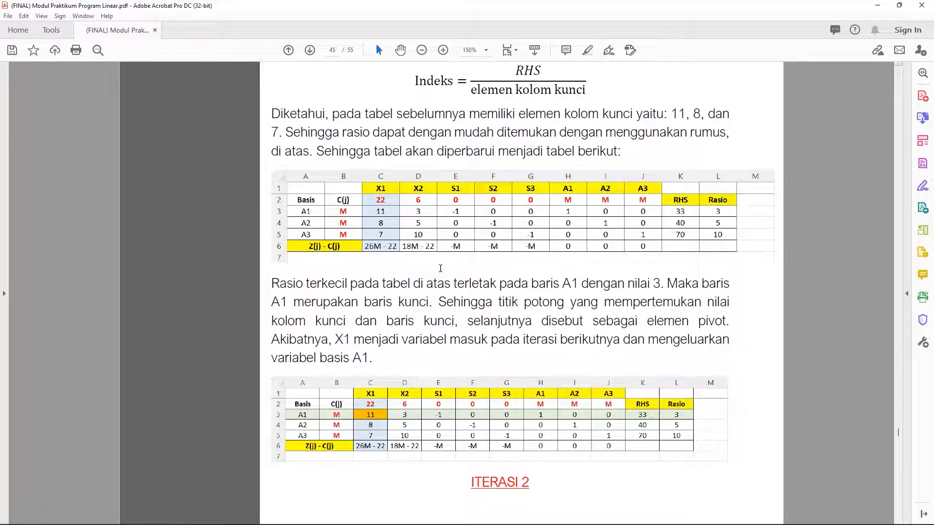
scroll(441, 265, up, 2)
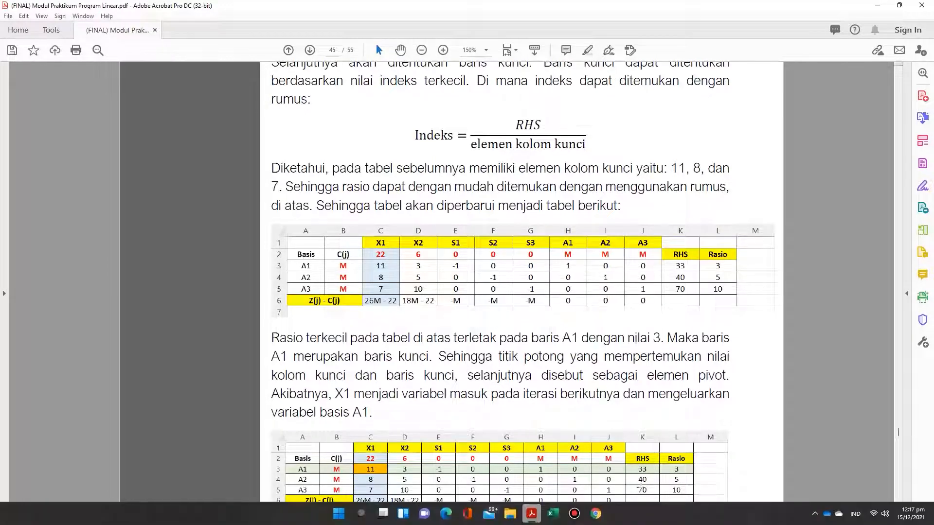
Switch back to the Excel workbook and review the primal, dual and canonical forms beside the first two simplex tables
mouse_move(600, 516)
click(560, 520)
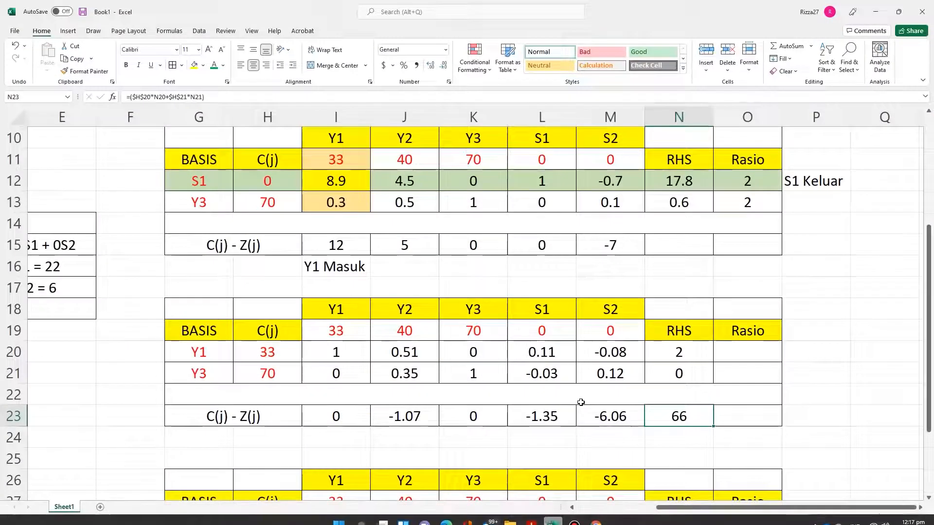
scroll(581, 402, up, 3)
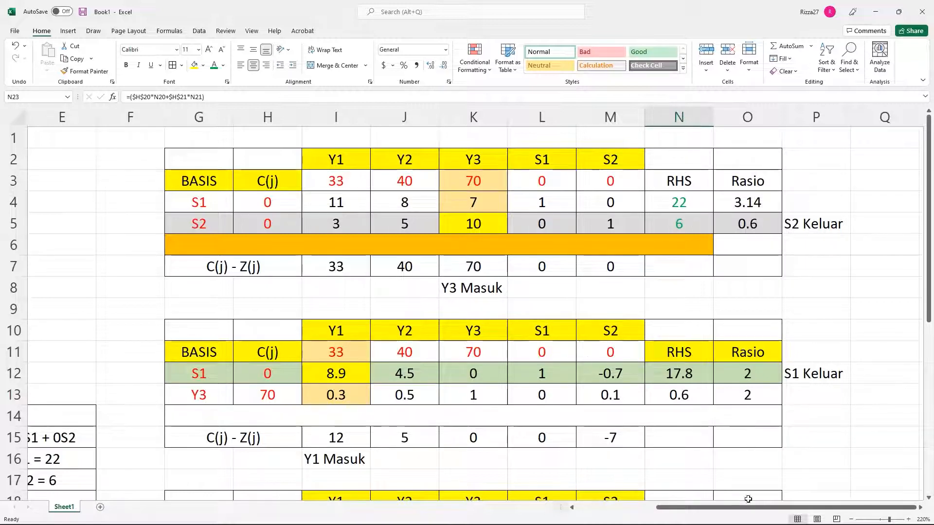
drag(737, 508, 689, 505)
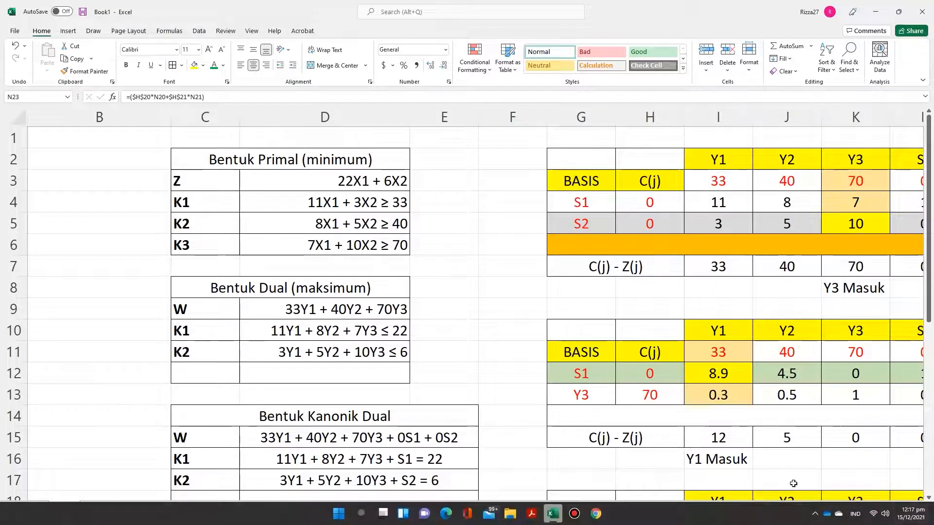
drag(774, 508, 821, 506)
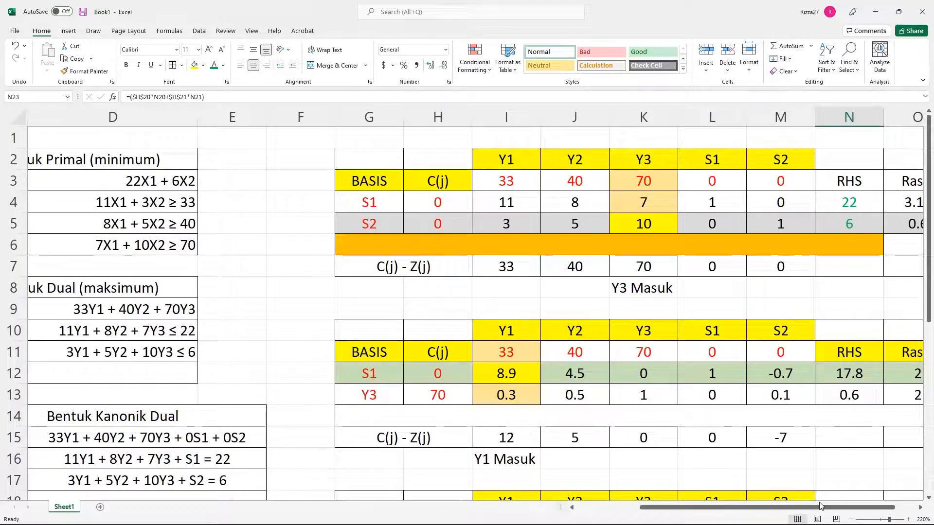
mouse_move(583, 524)
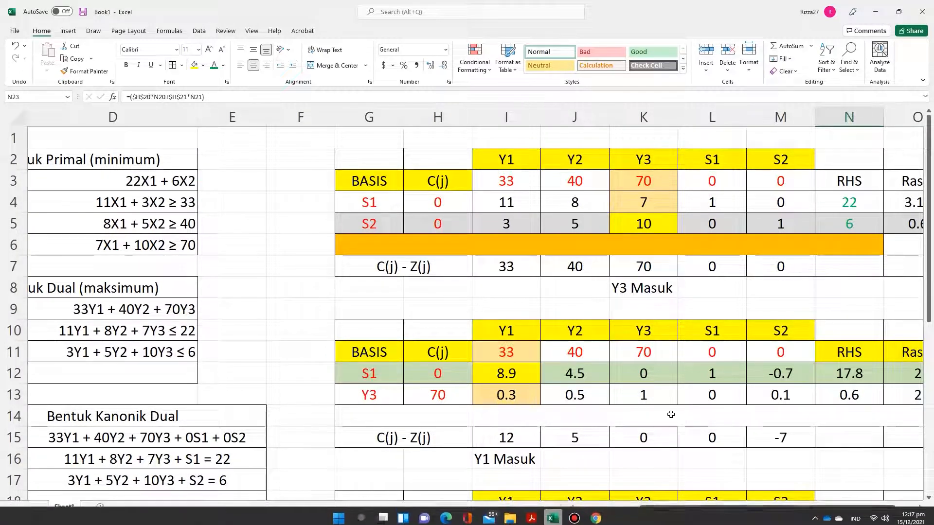